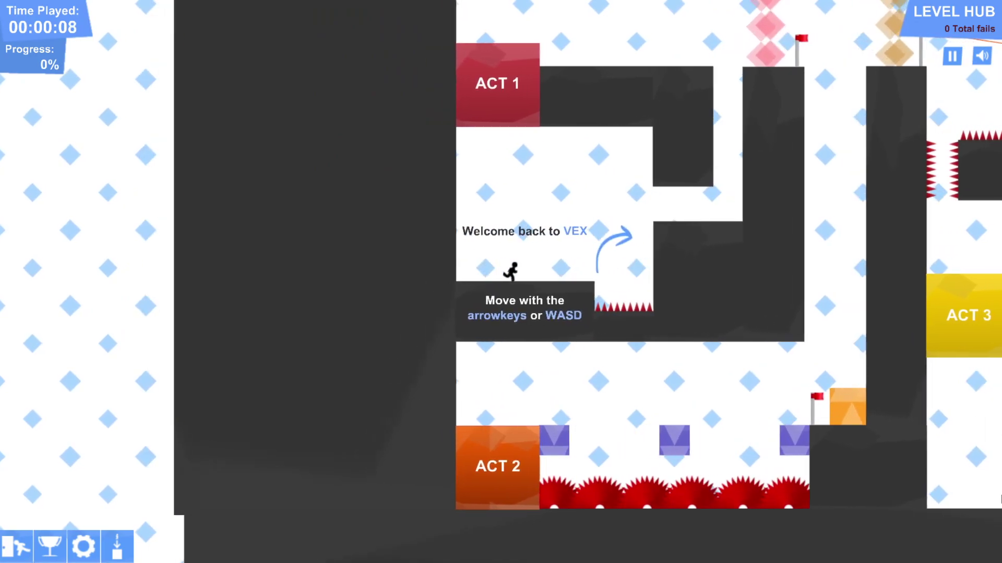
Wall-jump up the hub's opening shafts and walk left onto the ACT 1 block.
key("Right")
key("Up")
key("Up")
key("Up")
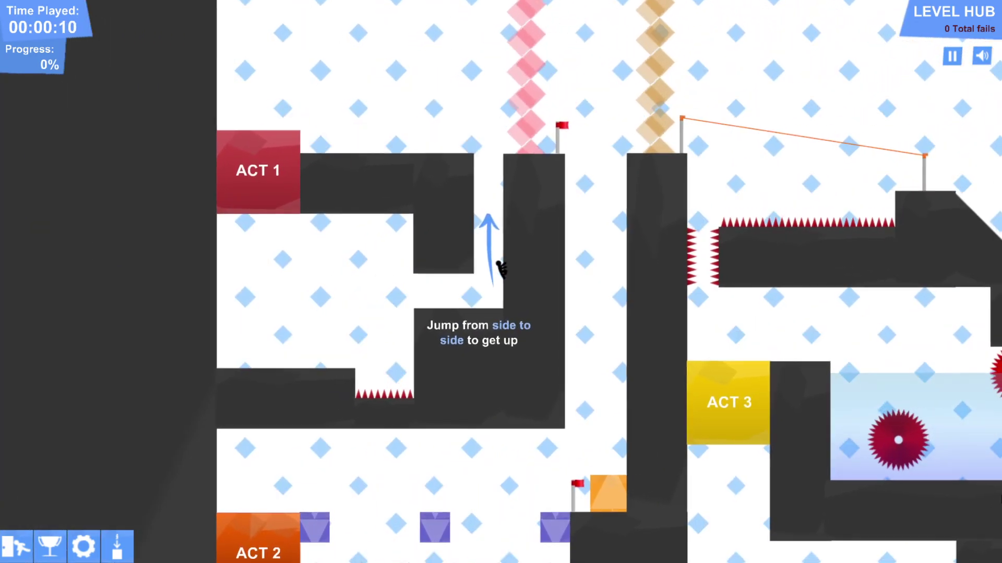
key("Up")
key("Up")
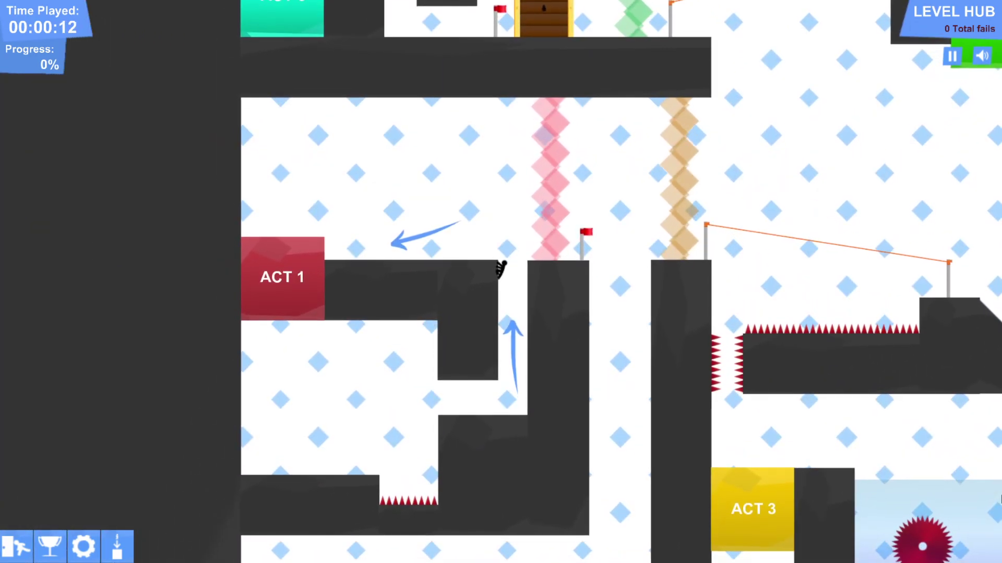
key("Left")
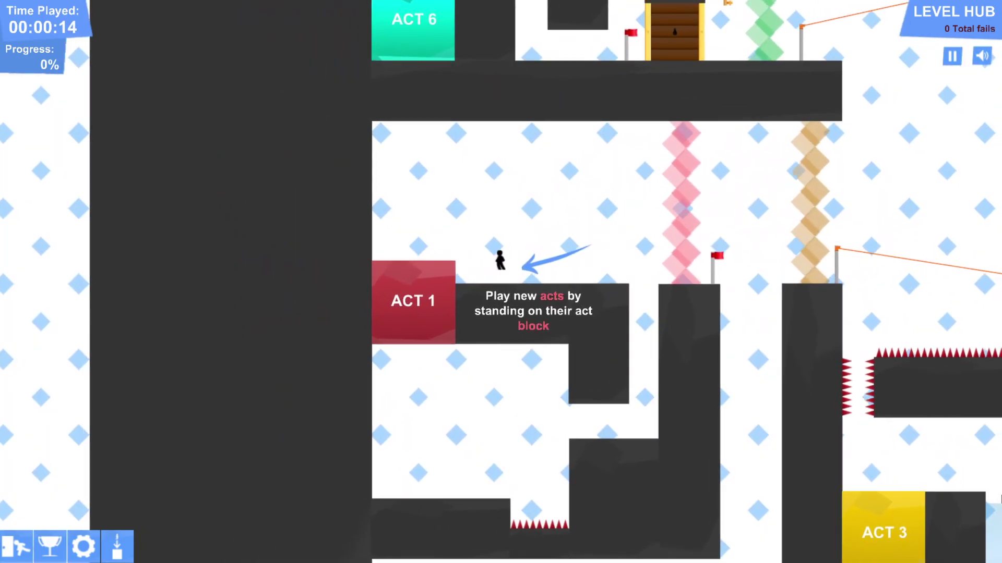
key("Left")
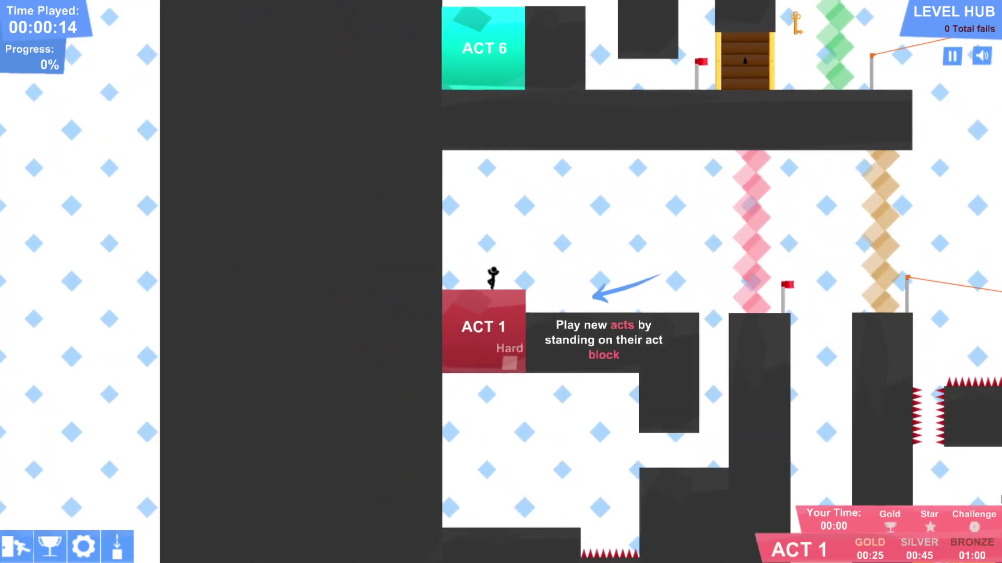
Enter Act 1, then slide, drop, cross the purple blocks and zipline to a checkpoint.
key("Down")
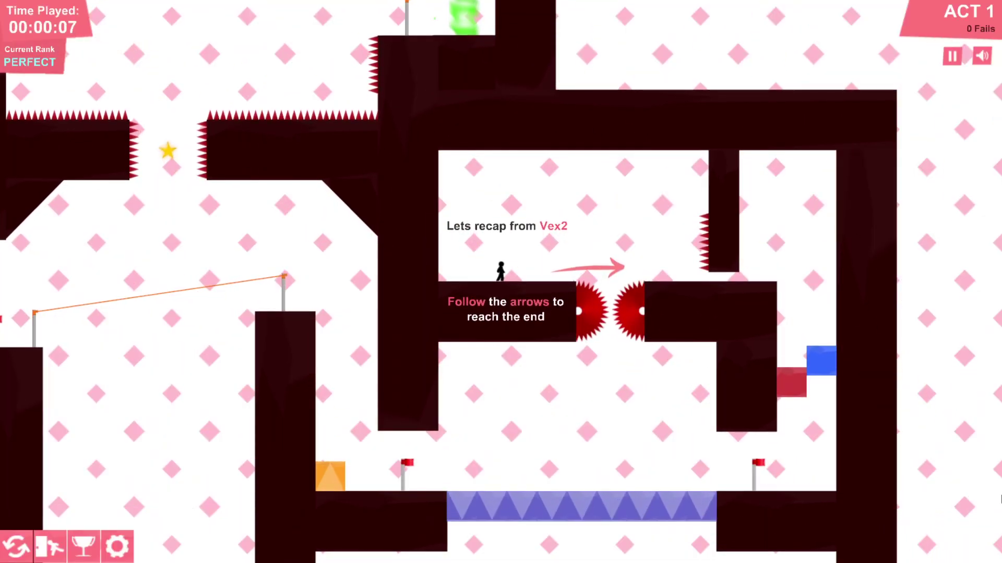
key("Right")
key("Down")
key("Right")
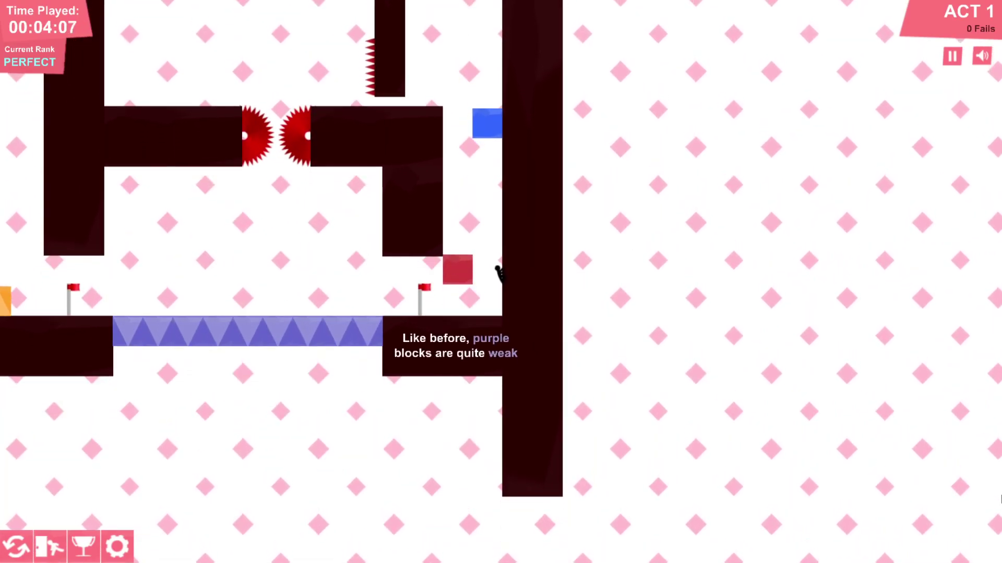
key("Left")
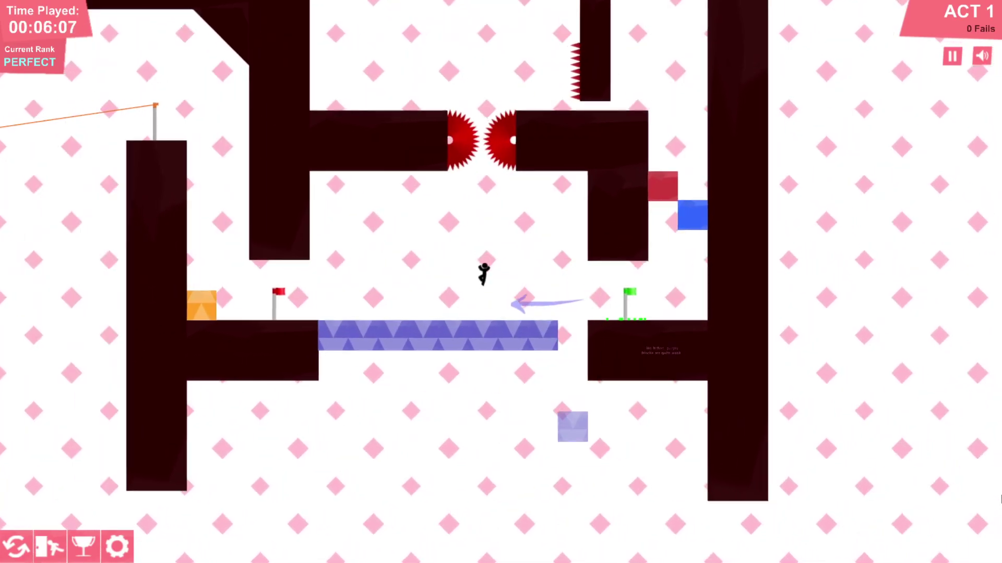
key("Left")
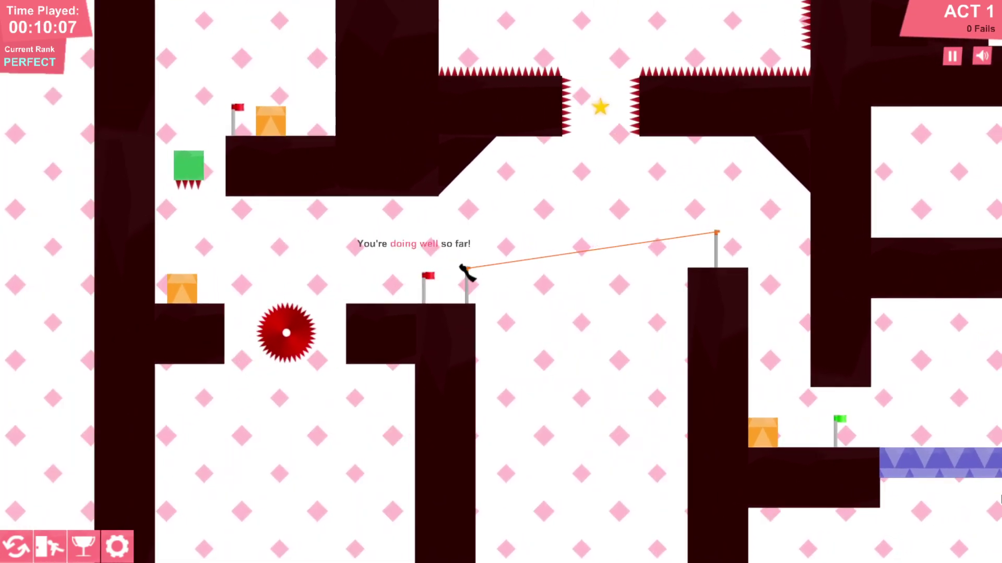
key("Left")
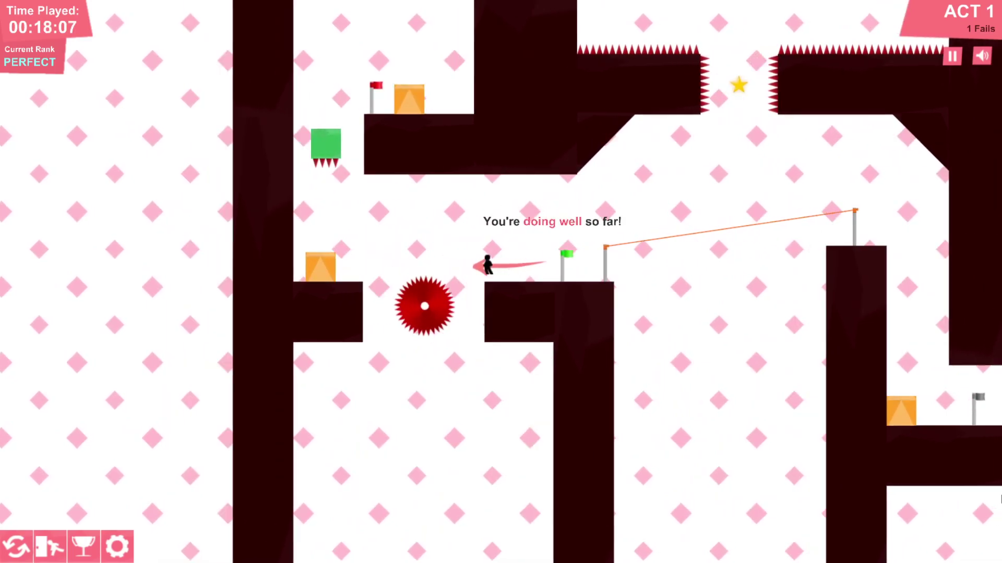
Jump the saws, climb the upper platforms and zipline to the green exit.
key("Up")
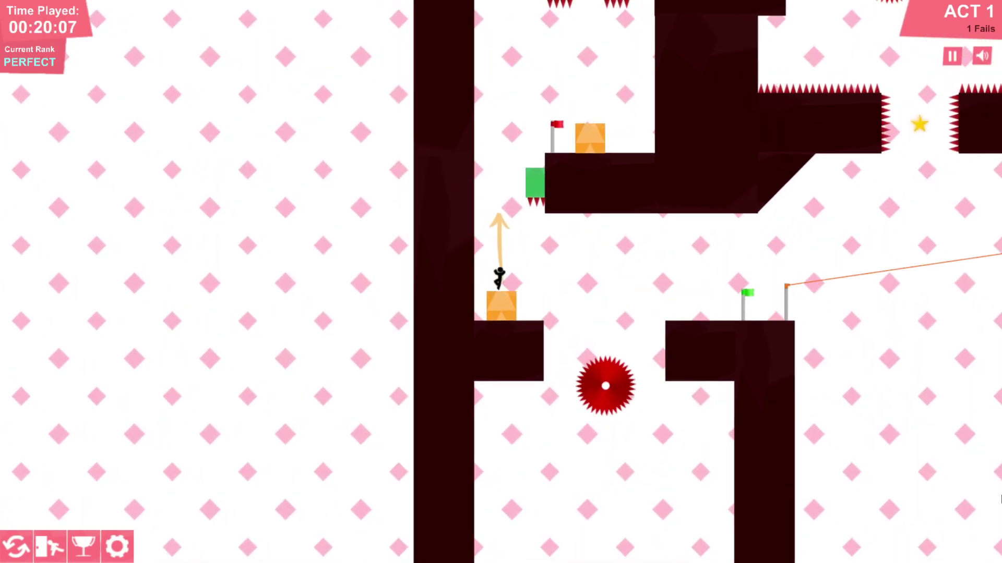
key("Right")
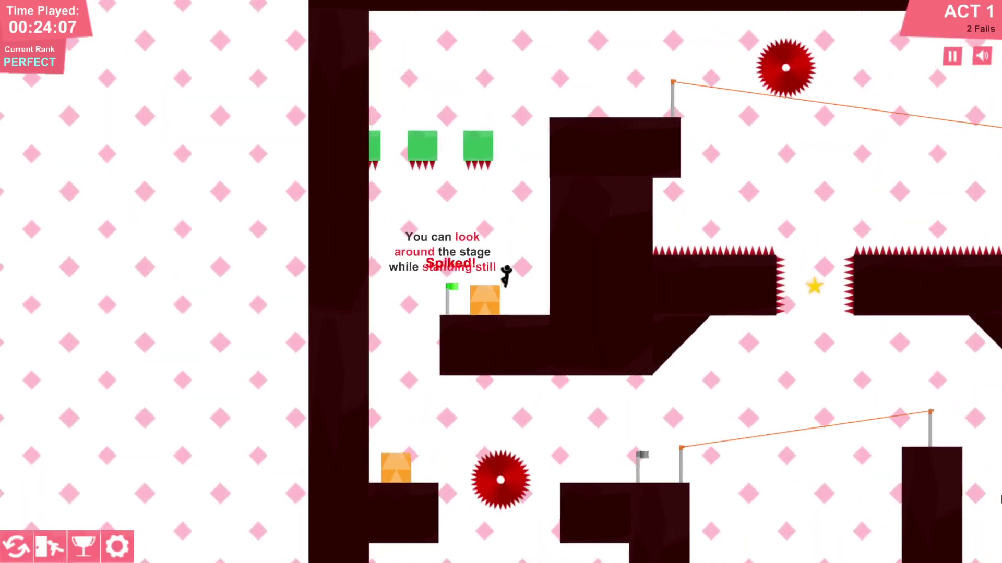
key("Up")
key("Right")
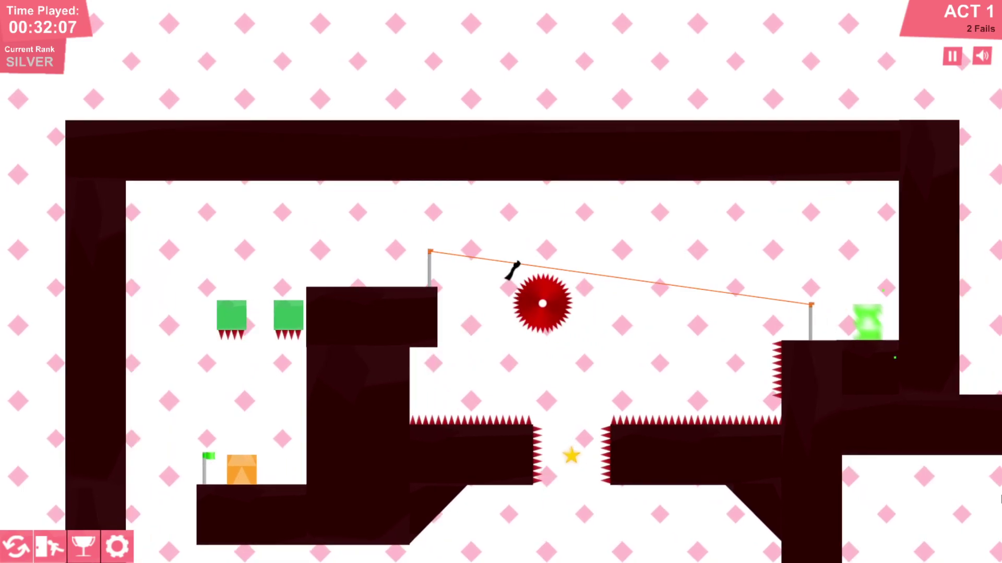
key("Up")
key("Right")
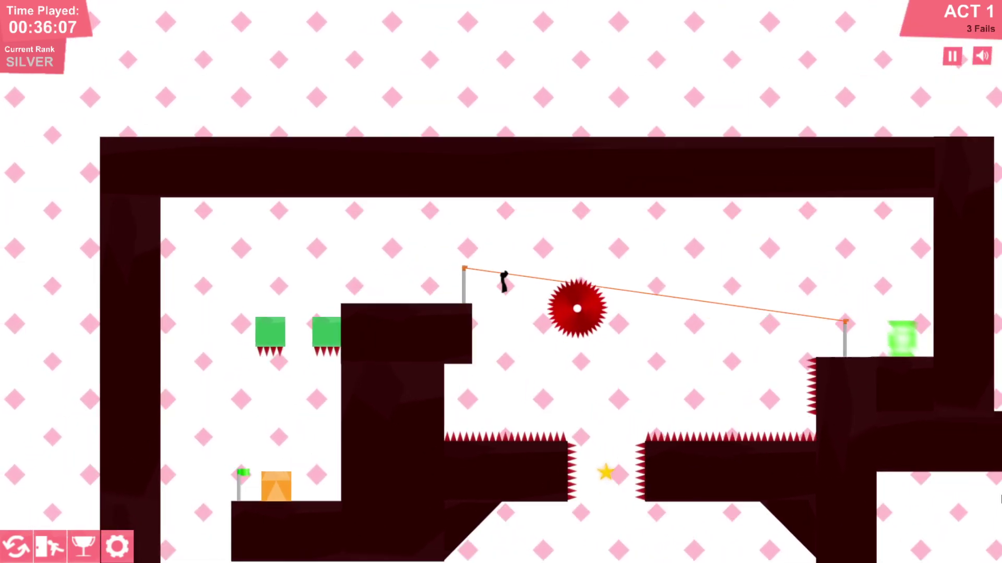
key("Up")
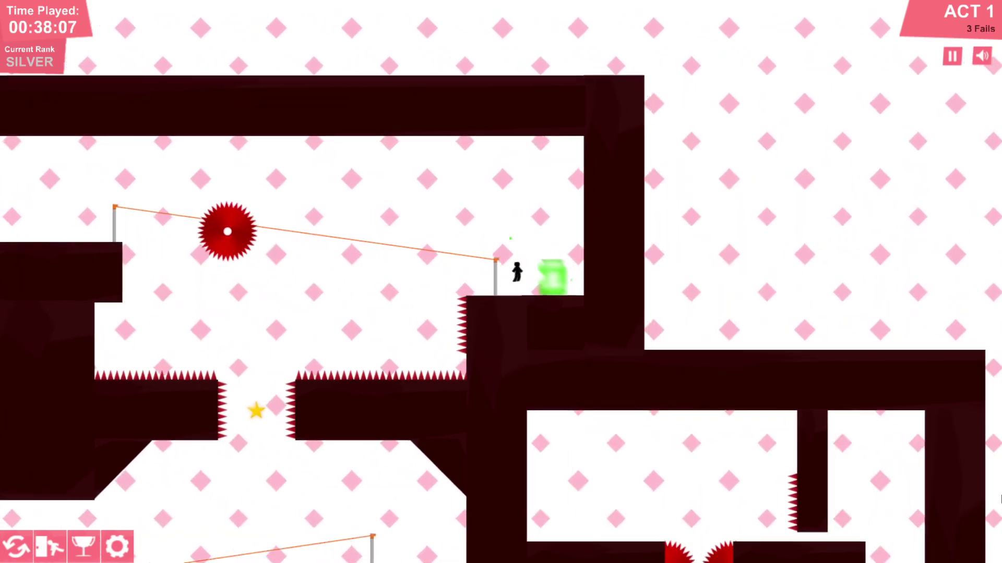
Walk right from ACT 1 and jump across the flag pillars toward the ACT 2 block.
key("Right")
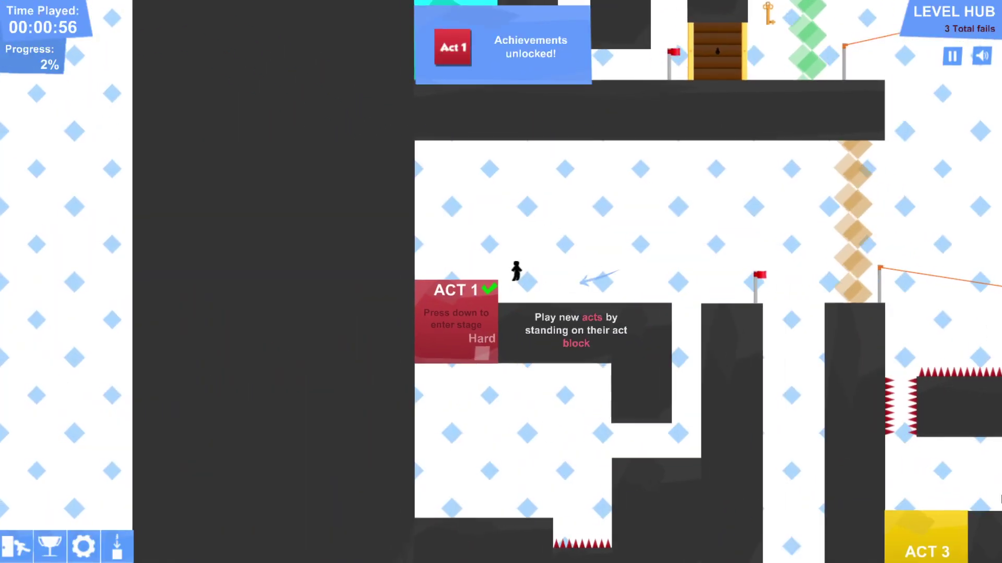
key("Right")
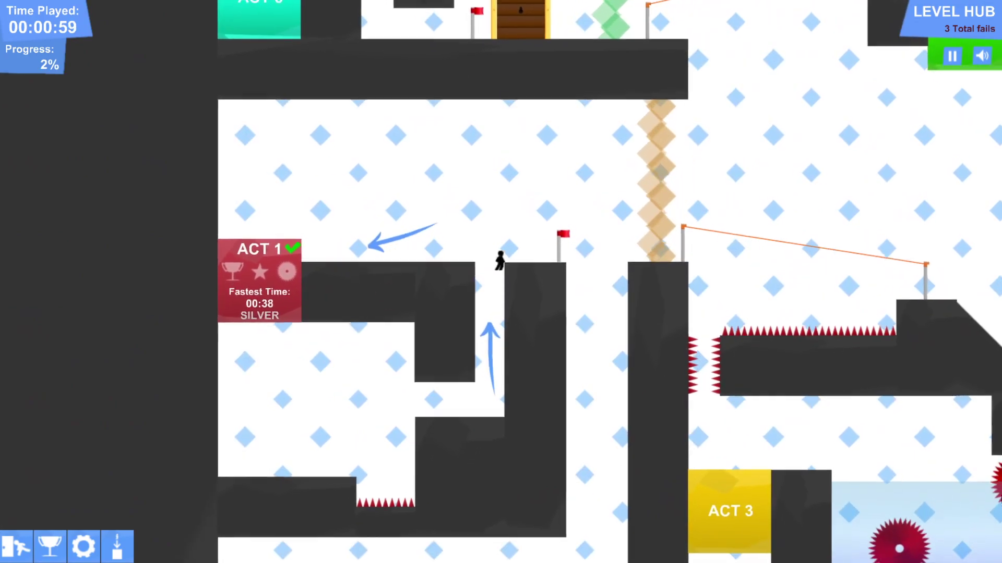
key("Left")
key("Right")
key("Up")
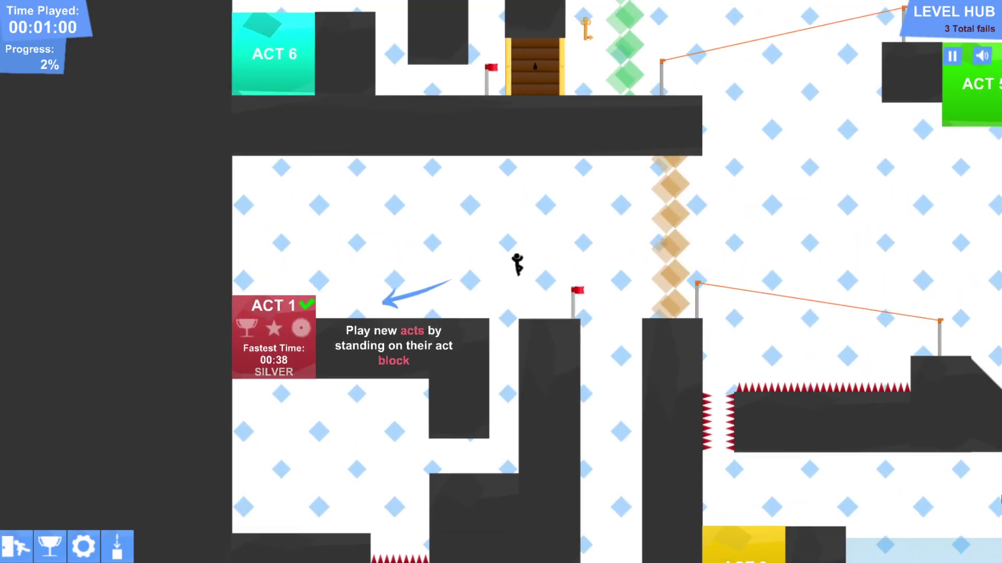
key("Up")
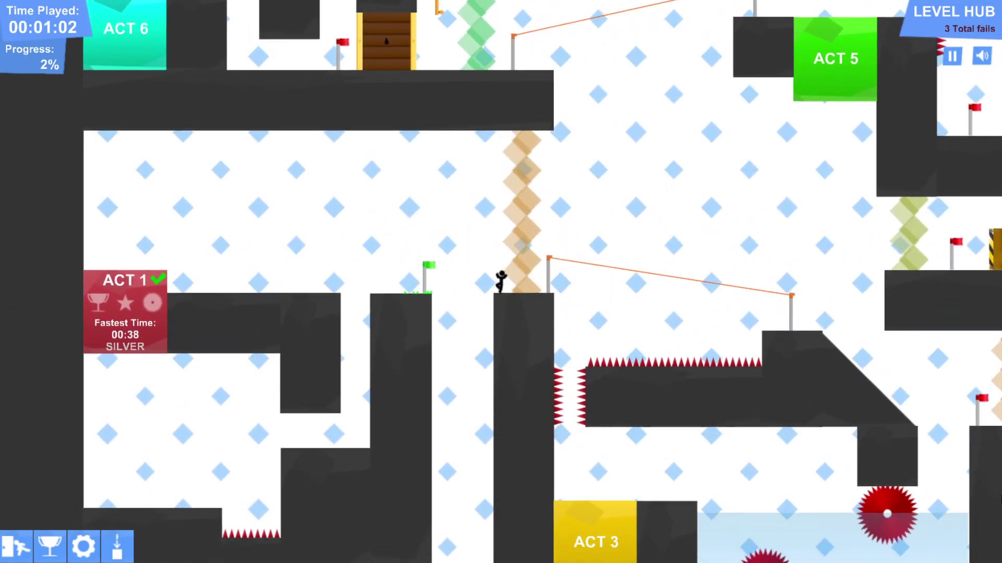
key("Left")
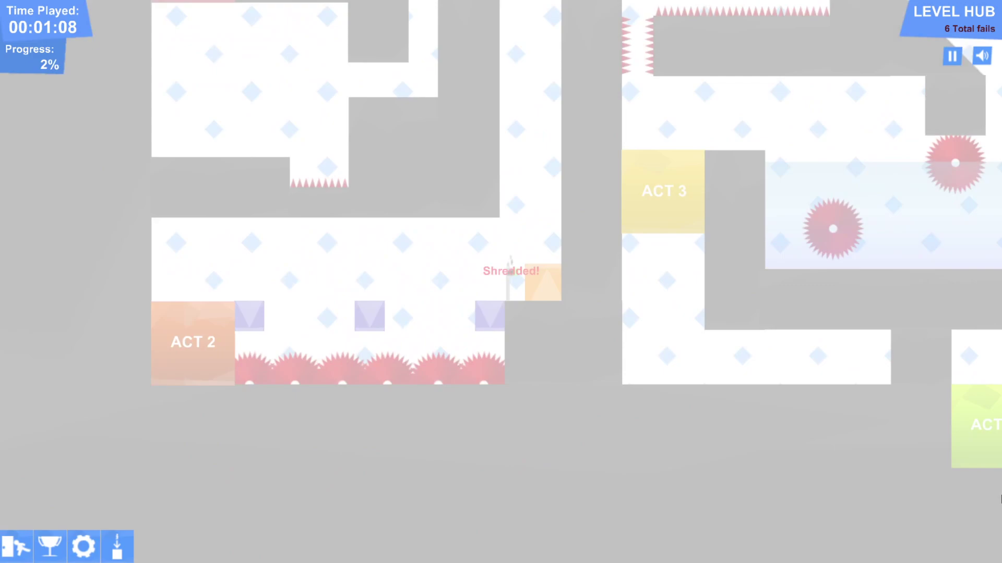
key("Left")
Enter Act 2, then swim out of the water onto the checkpoint flag ledge.
key("Up")
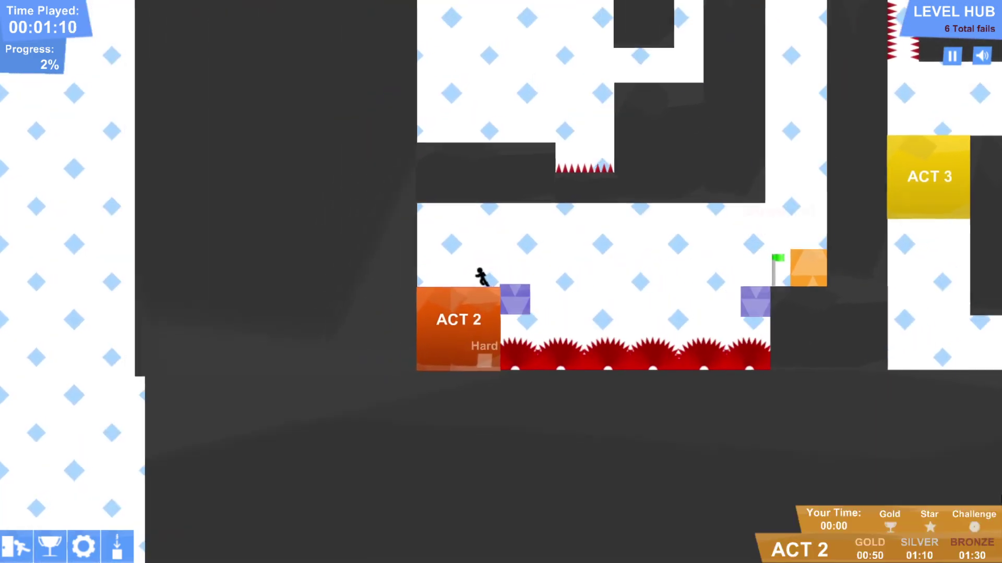
key("Up")
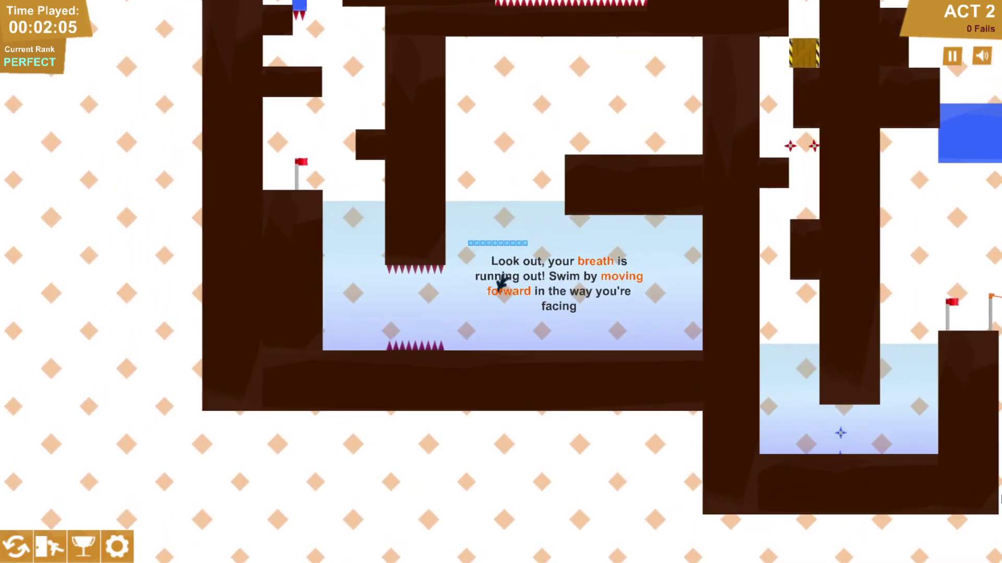
key("Up")
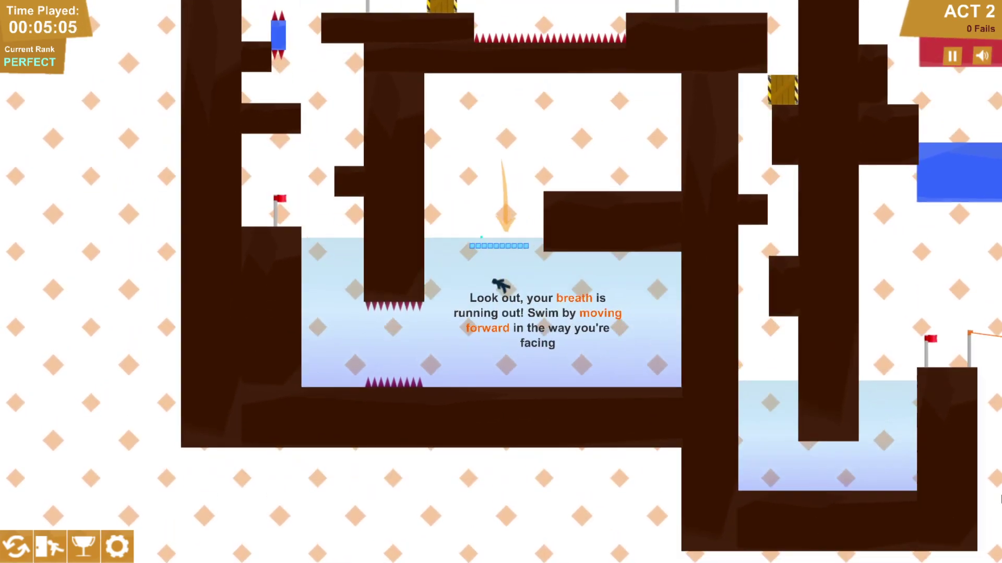
key("Left")
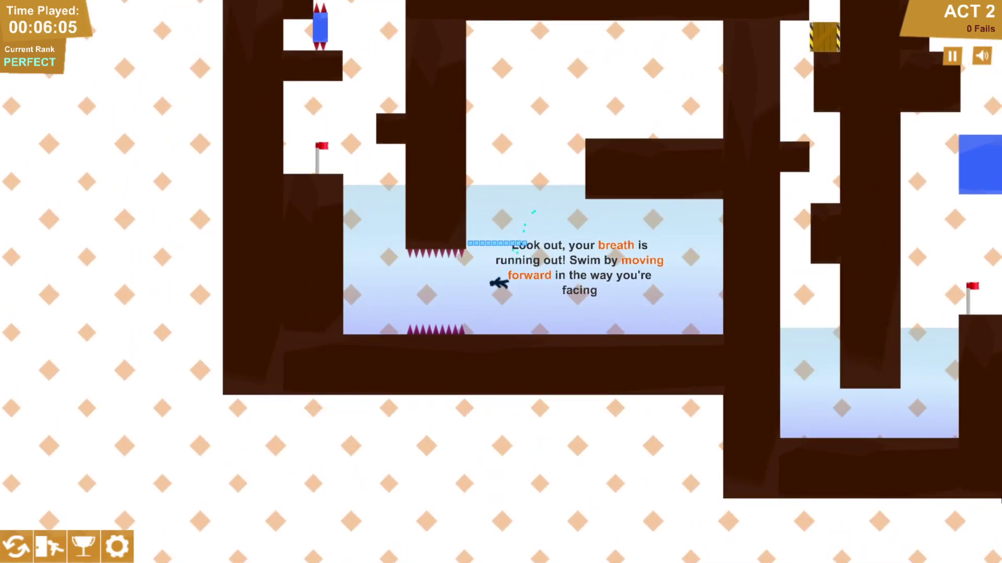
key("Up")
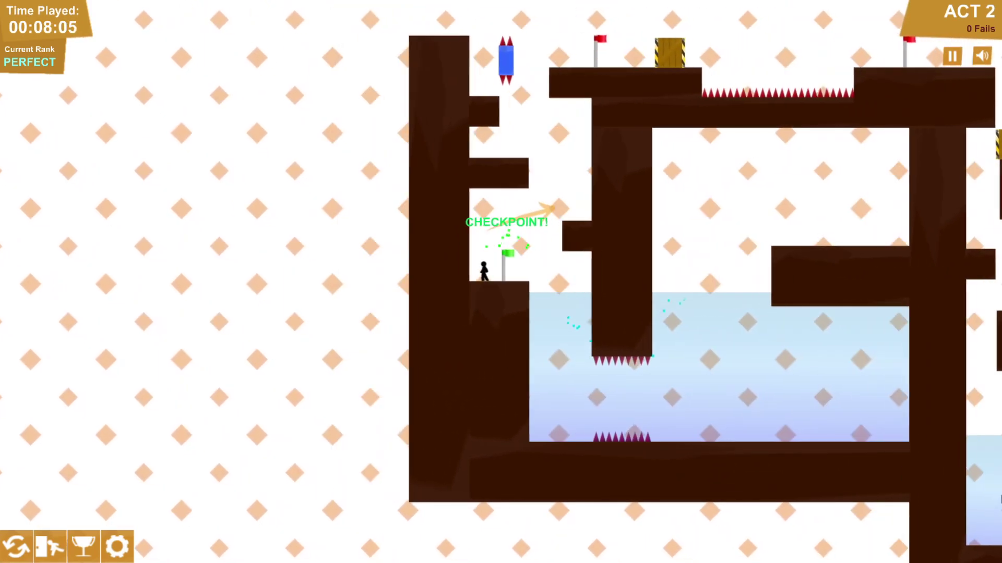
key("Right")
key("Left")
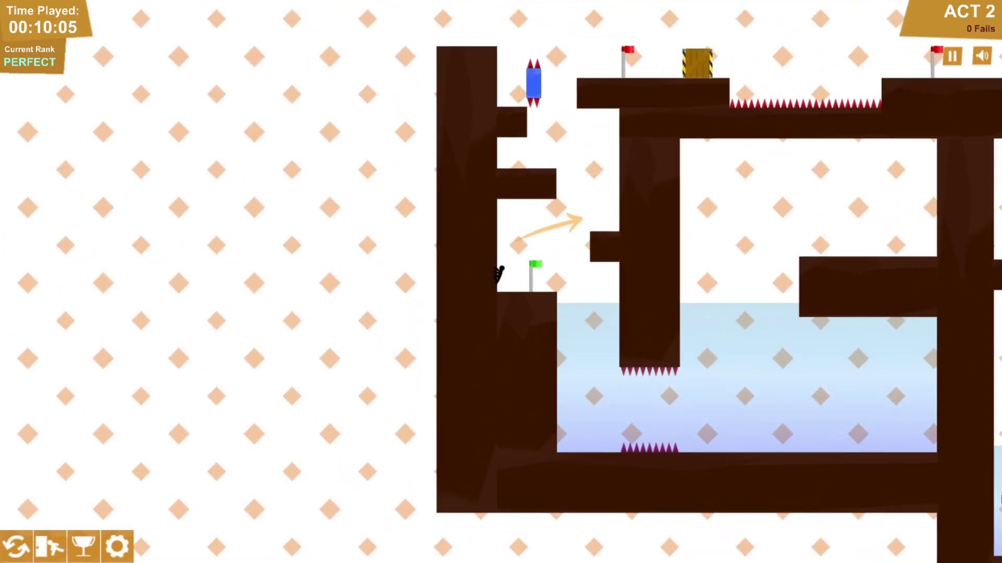
key("Right")
key("Left")
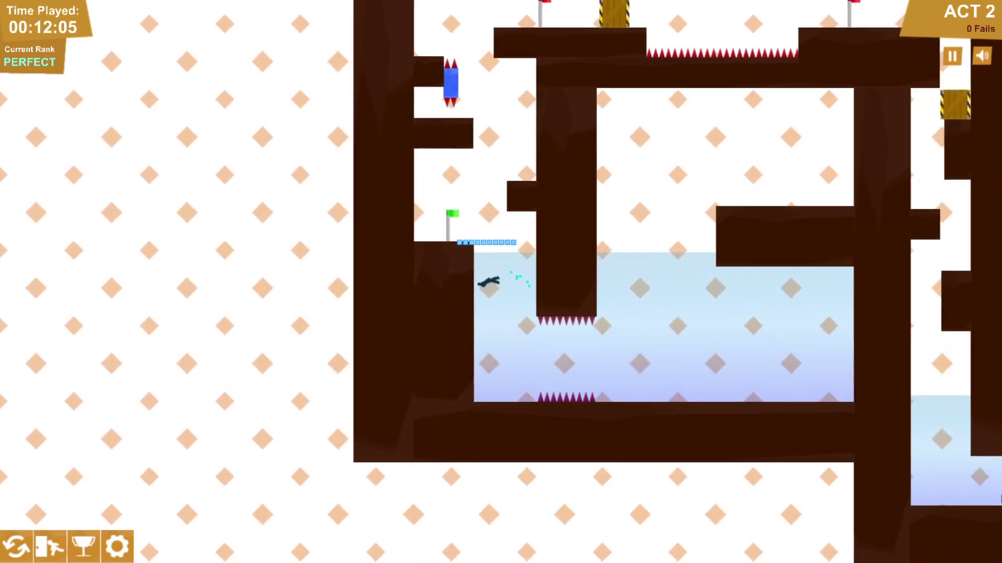
key("Up")
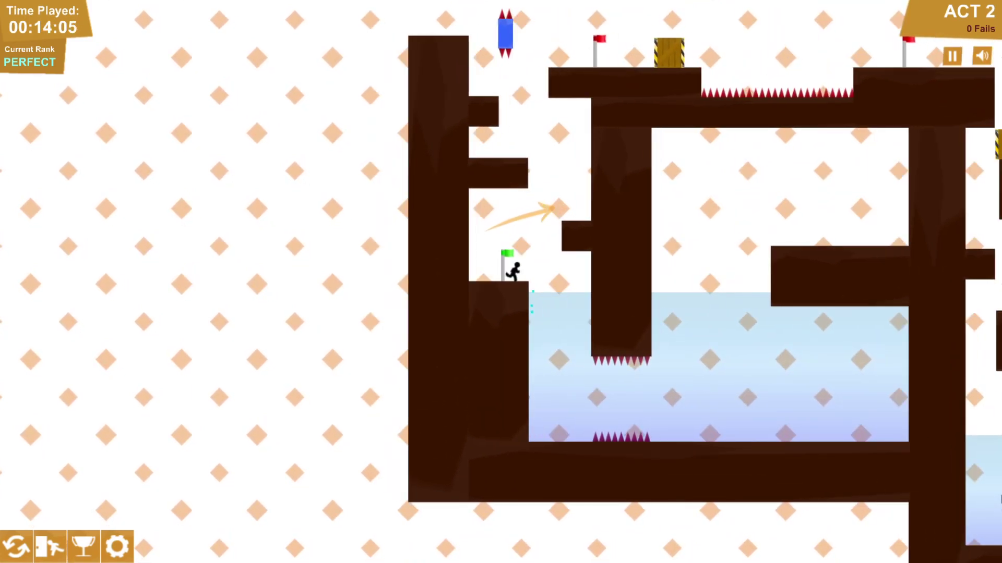
Hop from the flag ledge onto the pillar and wall-jump up it.
key("Right")
key("Up")
key("Left")
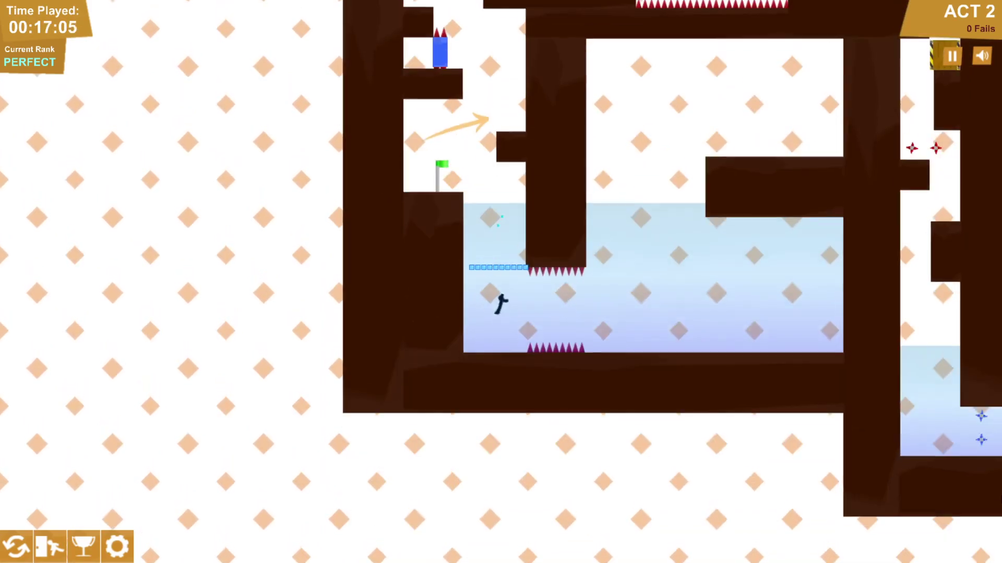
key("Up")
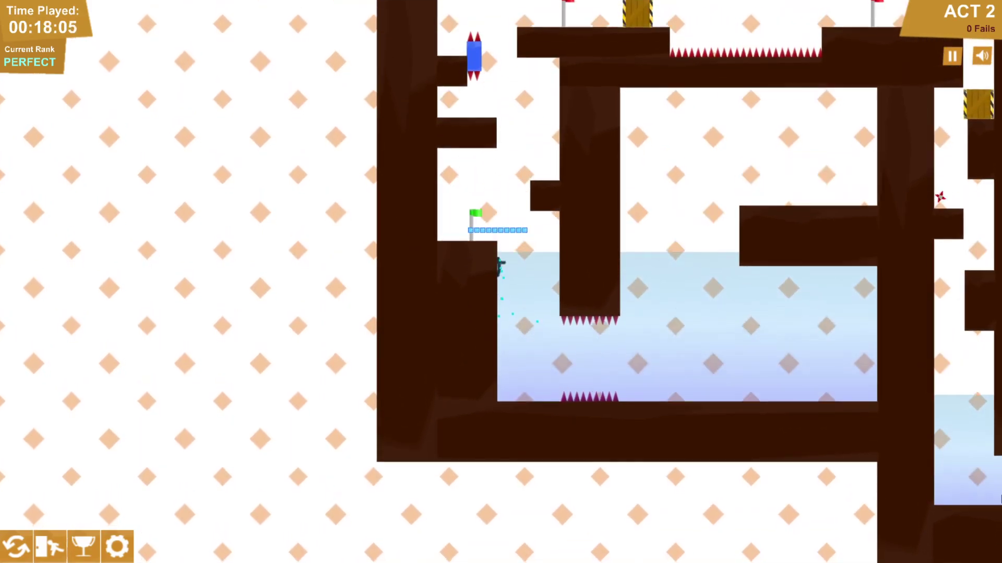
key("Right")
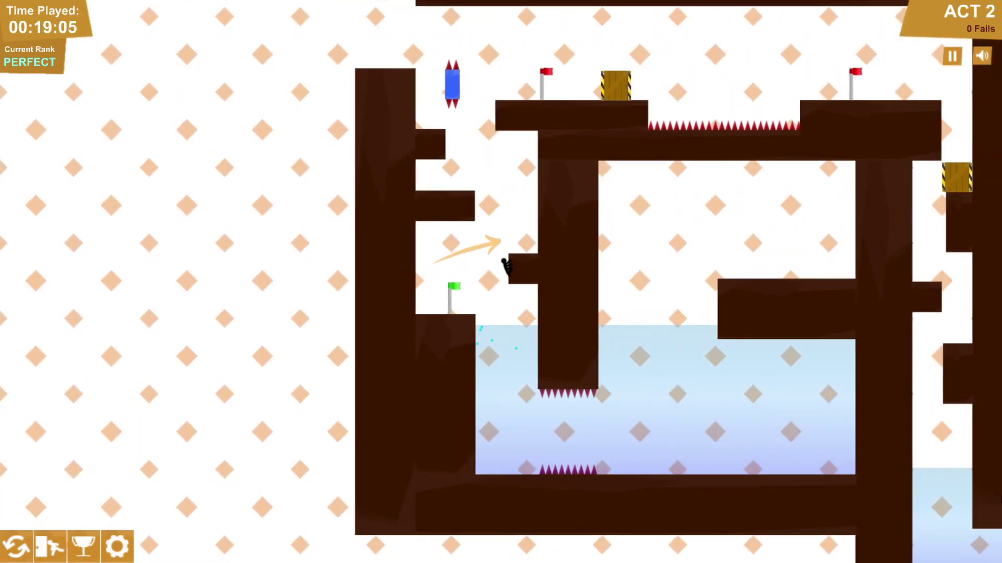
key("Up")
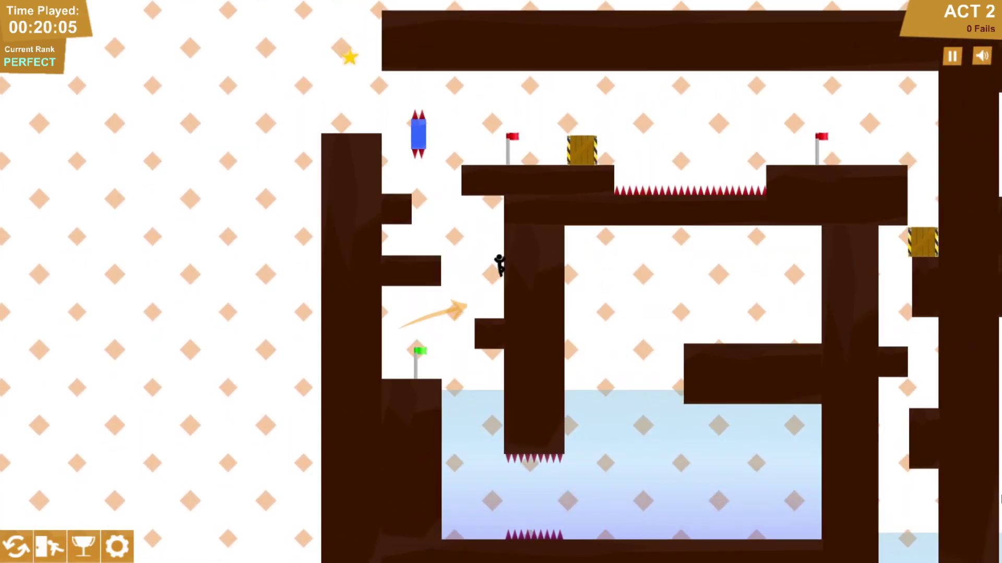
key("Up")
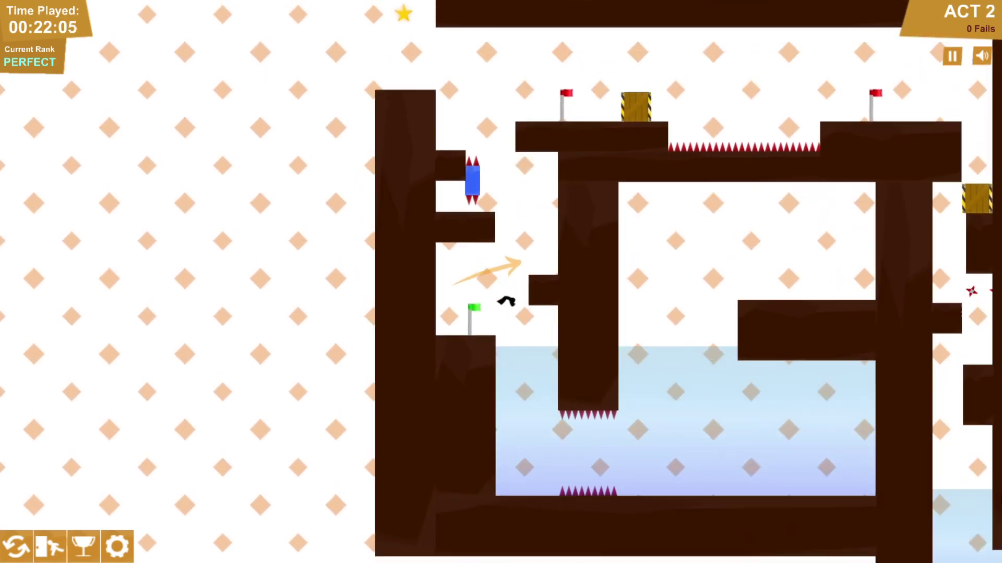
key("Left")
key("Up")
key("Right")
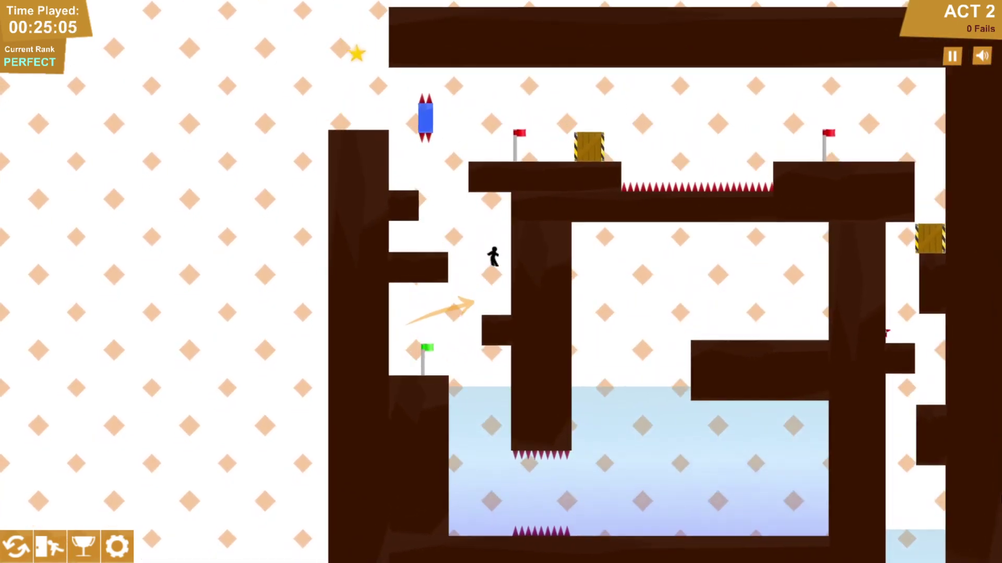
Climb the ledges past the blue spiked block onto the tall pillar's top.
key("Left")
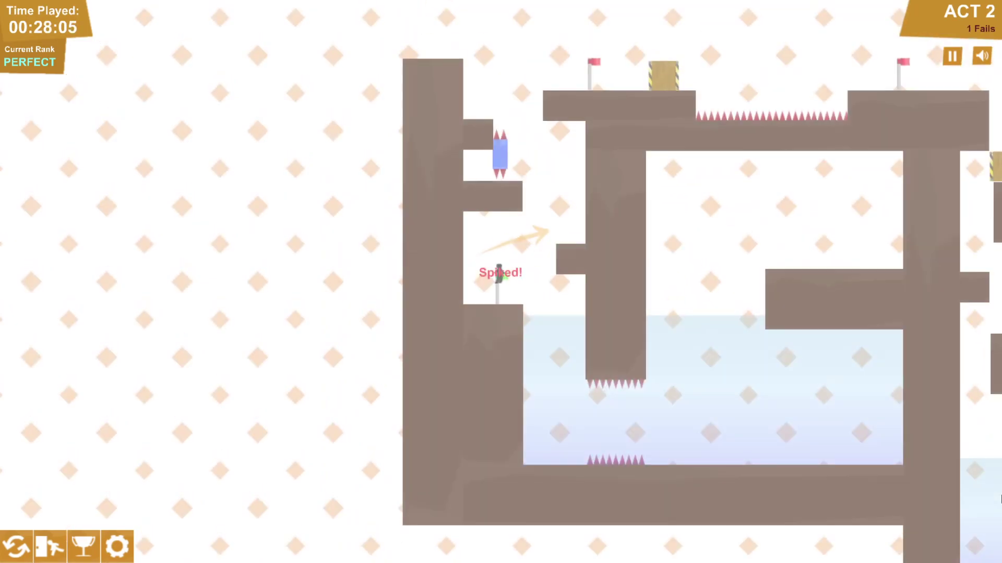
key("Up")
key("Right")
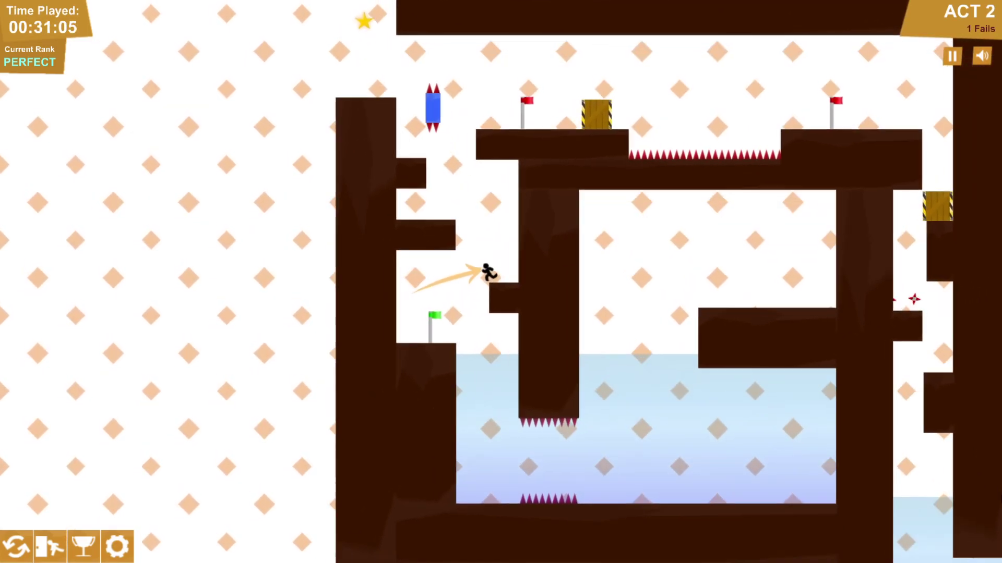
key("Up")
key("Left")
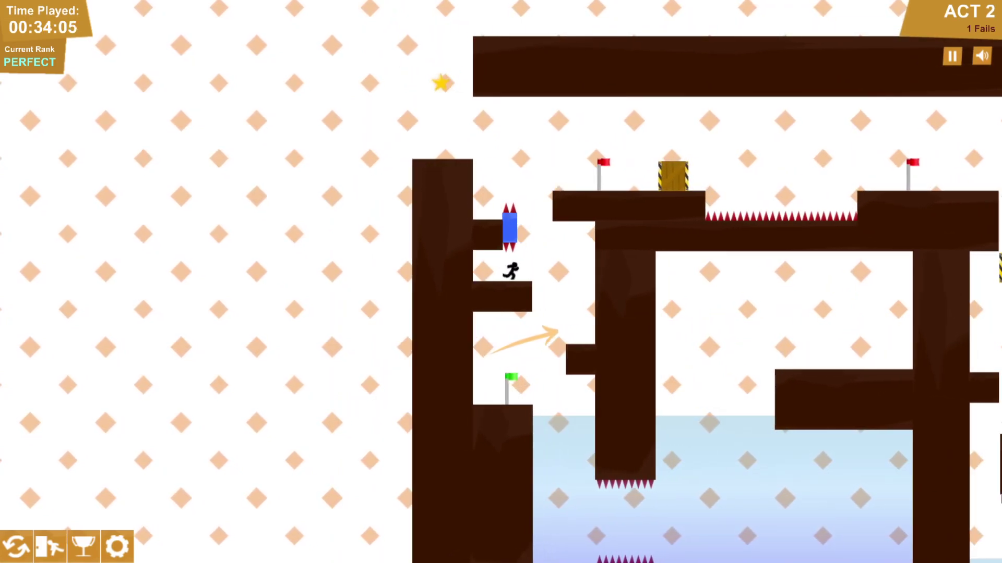
key("Right")
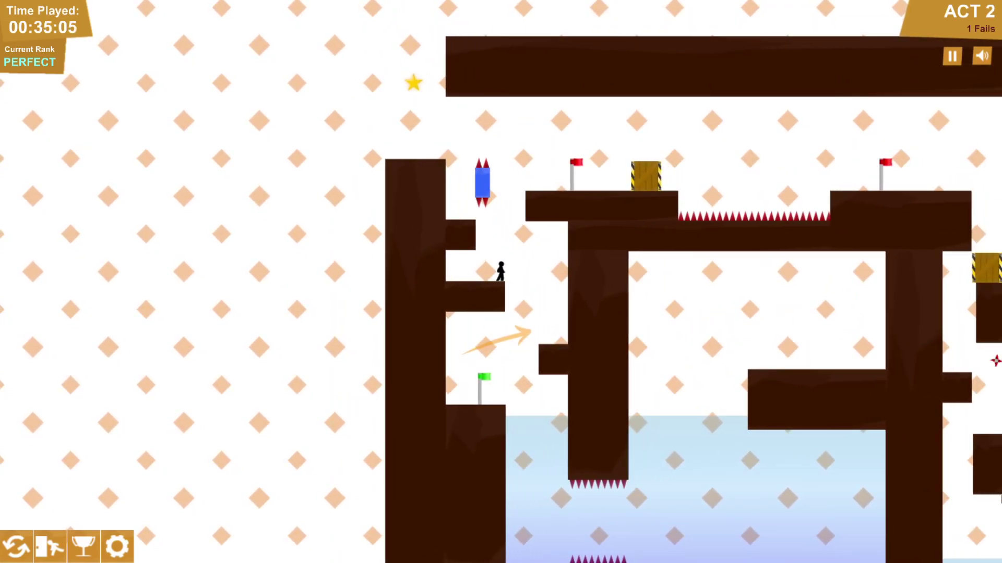
key("Up")
key("Left")
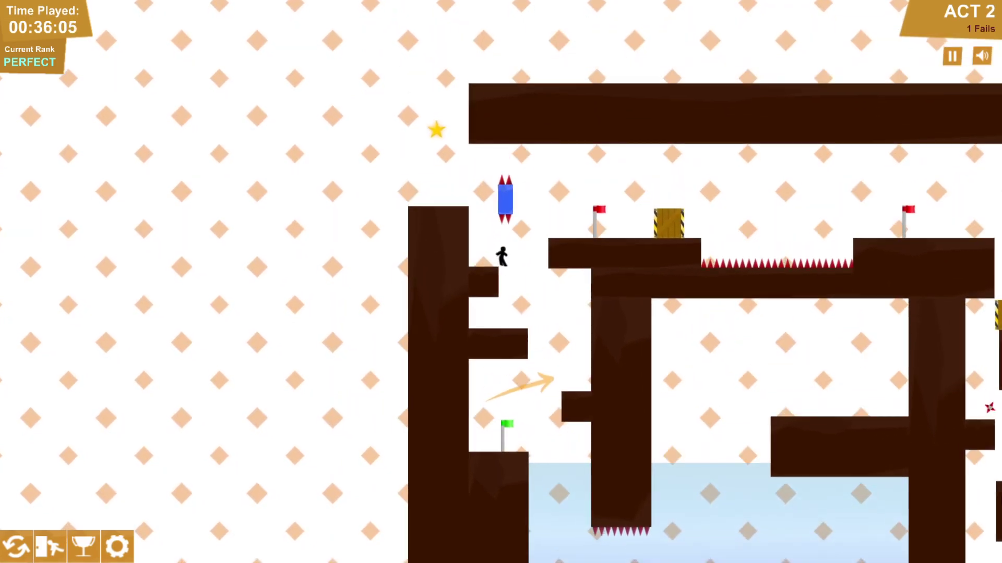
key("Up")
key("Left")
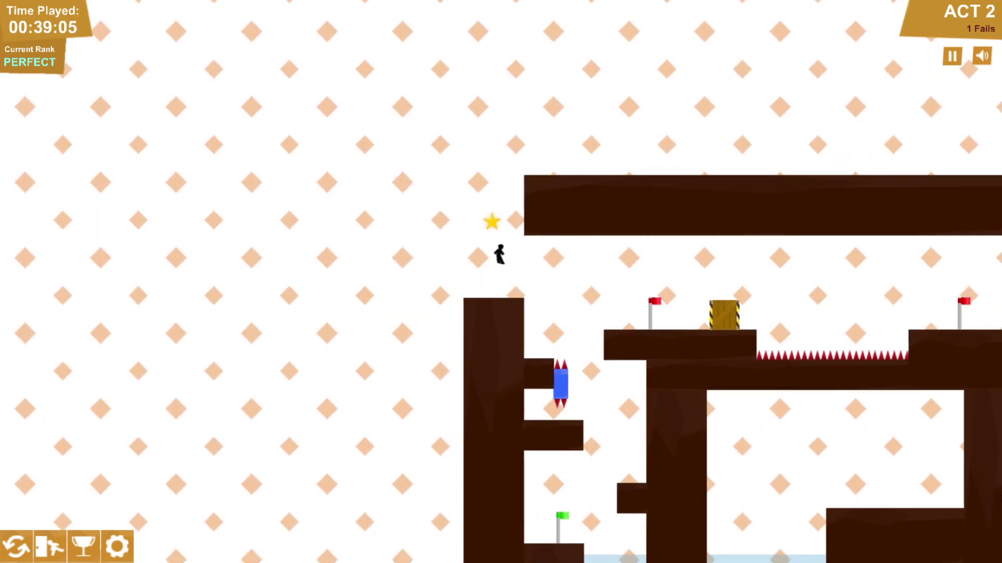
key("Left")
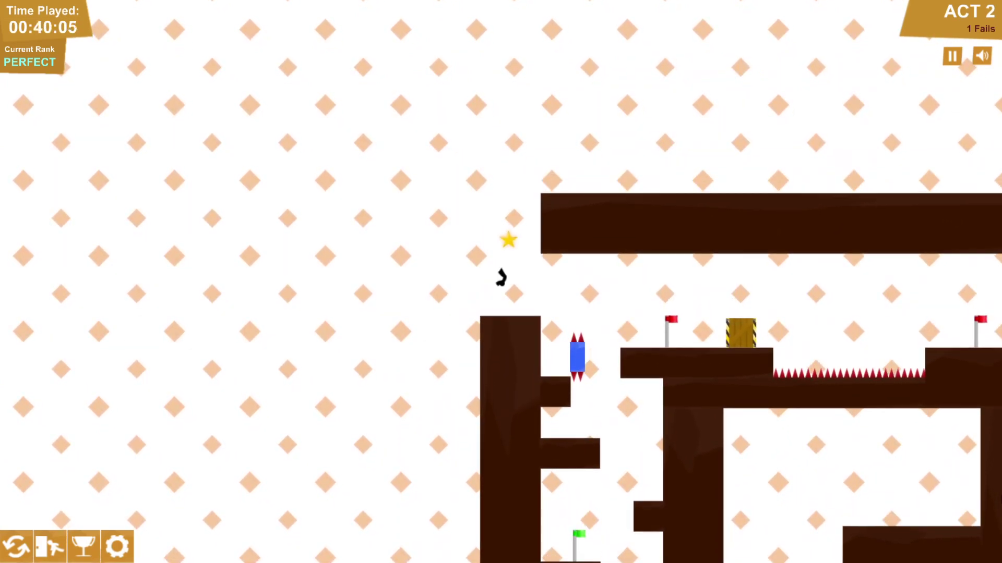
Jump toward the star, drop past the blue block, then jump back up.
key("Right")
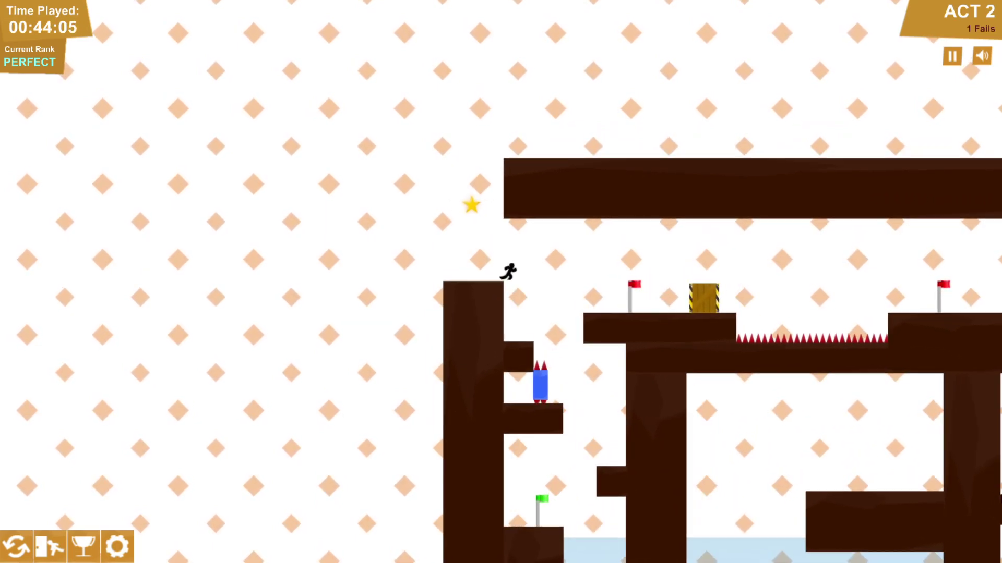
key("Right")
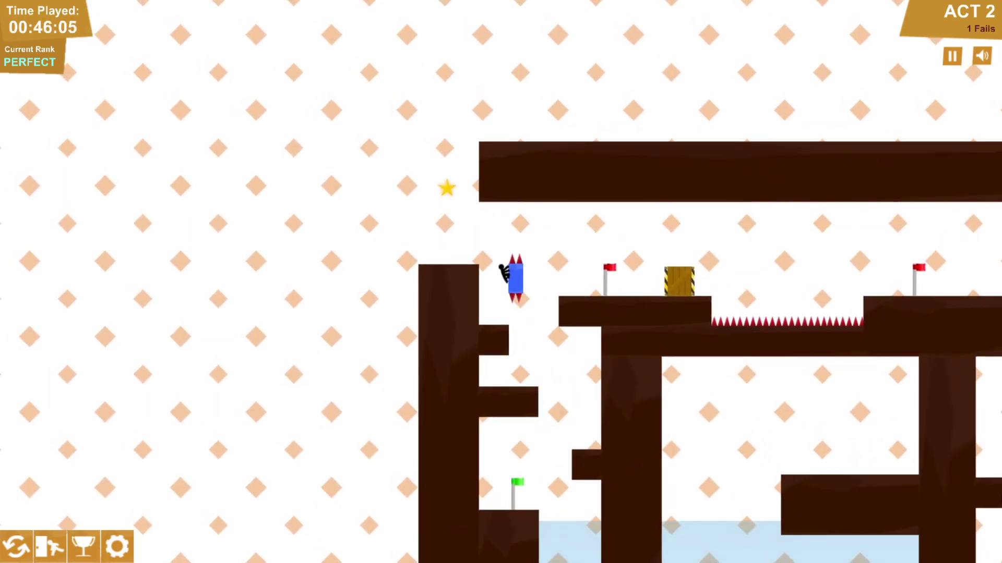
key("Left")
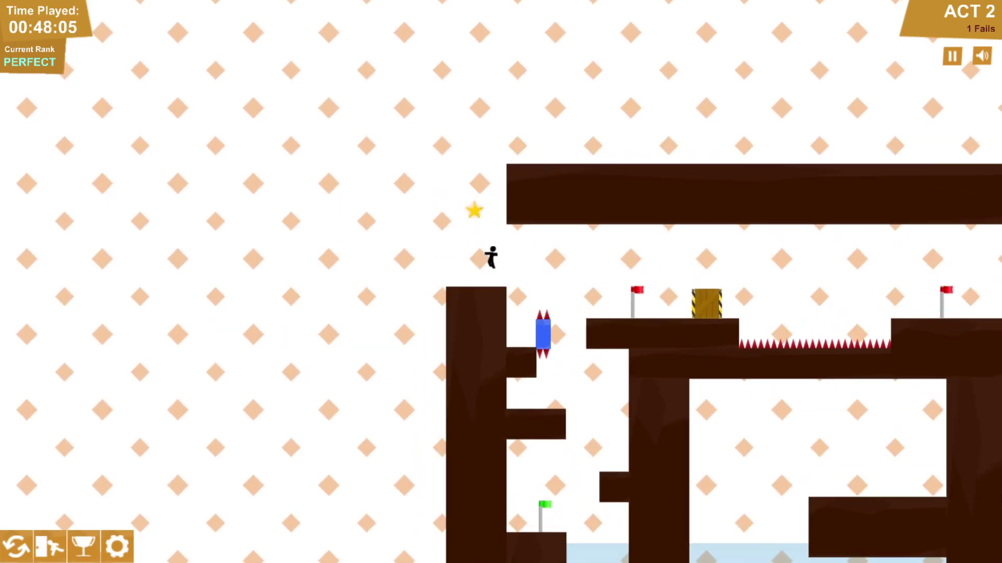
key("Right")
key("Left")
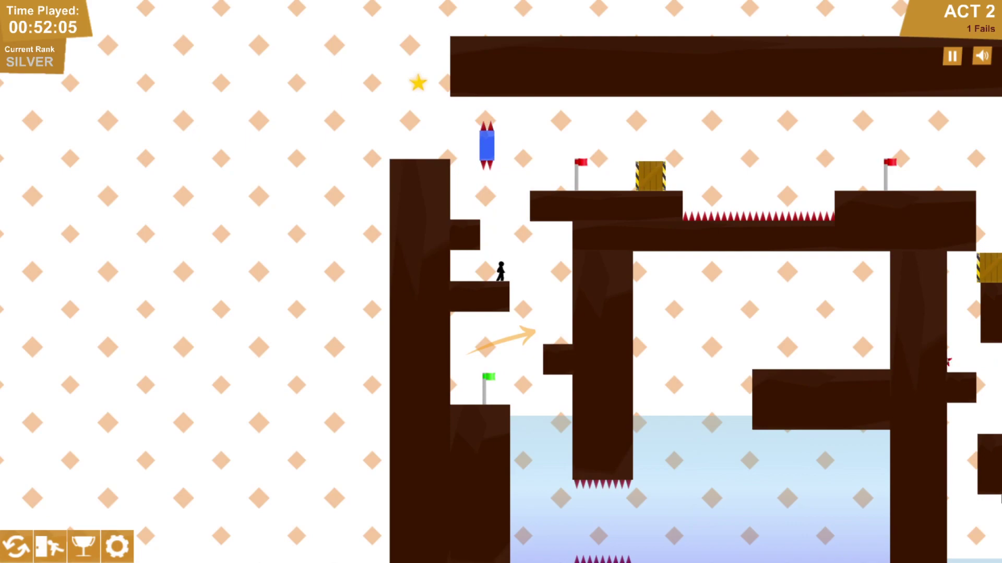
key("Up")
key("Left")
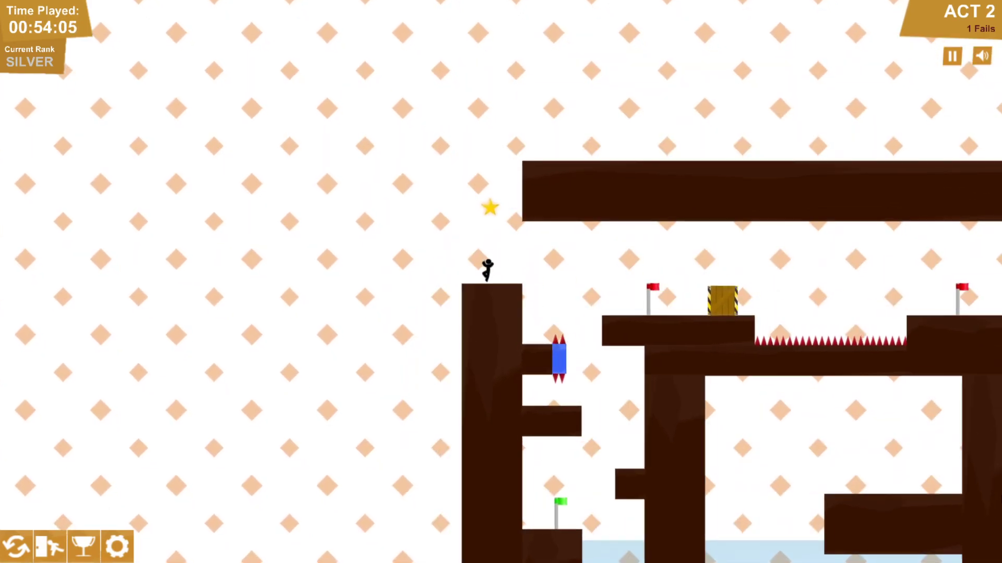
Jump over the box and spikes to reach the next checkpoint flag.
key("Right")
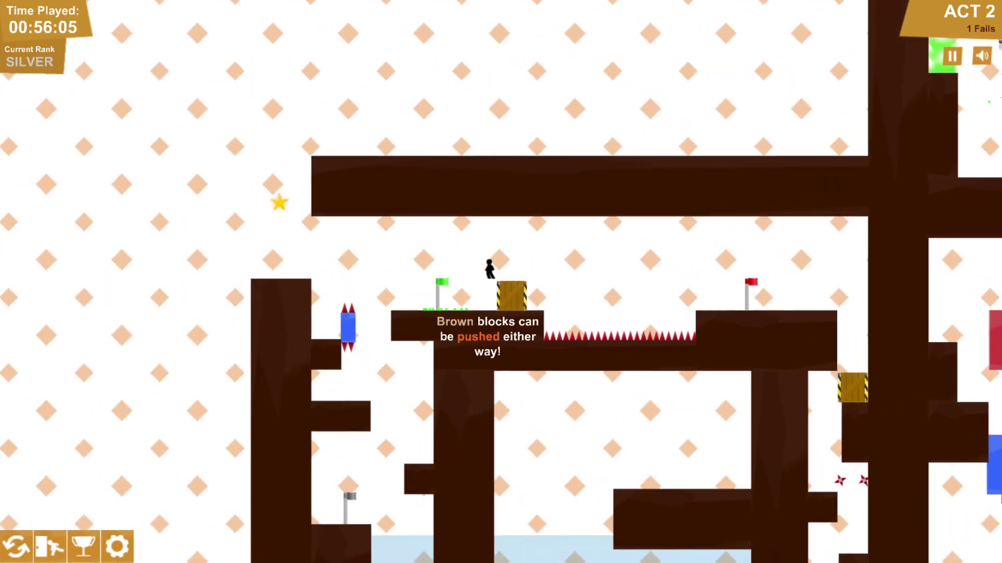
key("Up")
key("Right")
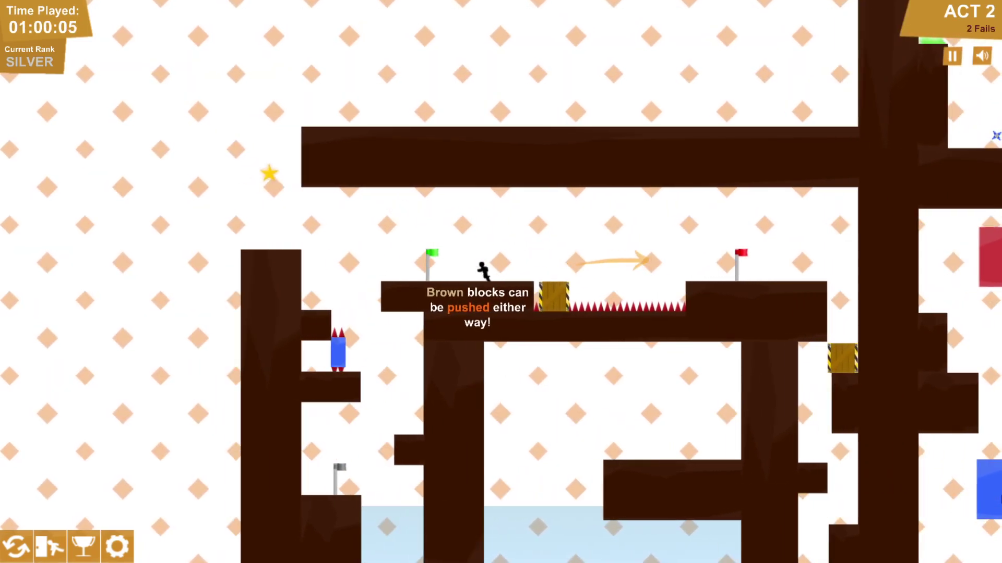
key("Up")
key("Right")
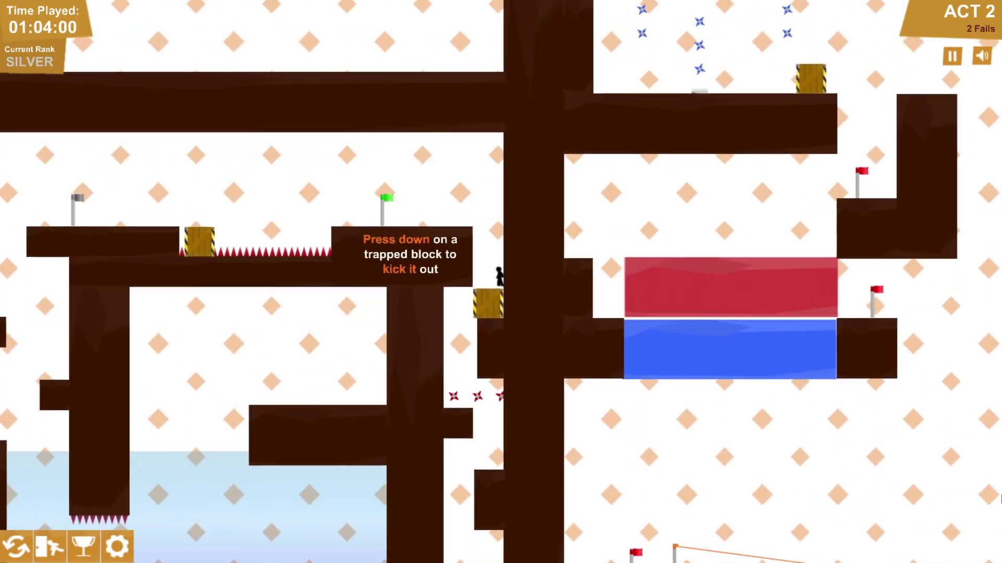
Kick out the trapped yellow block and slide down the pillar into the pool.
key("Down")
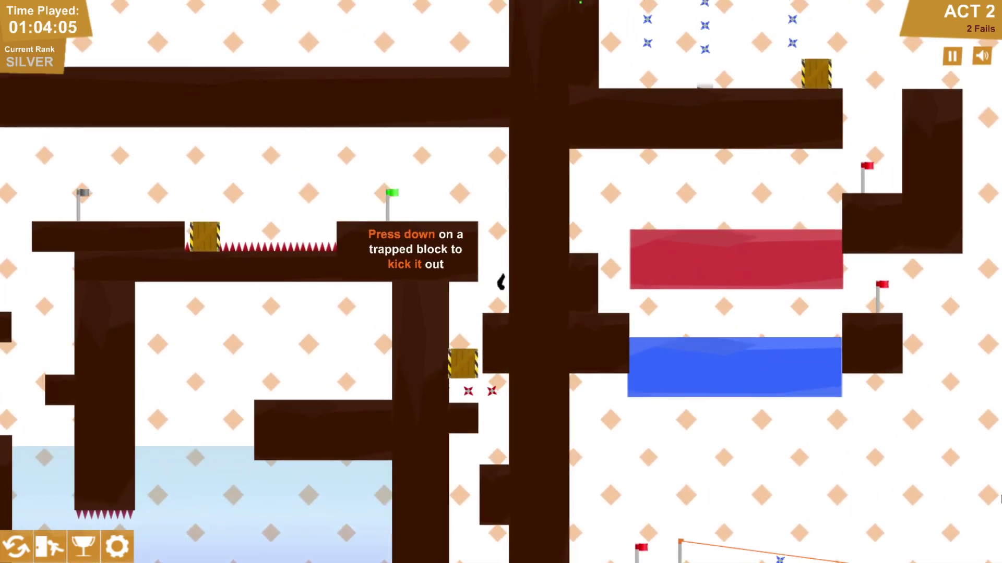
key("Left")
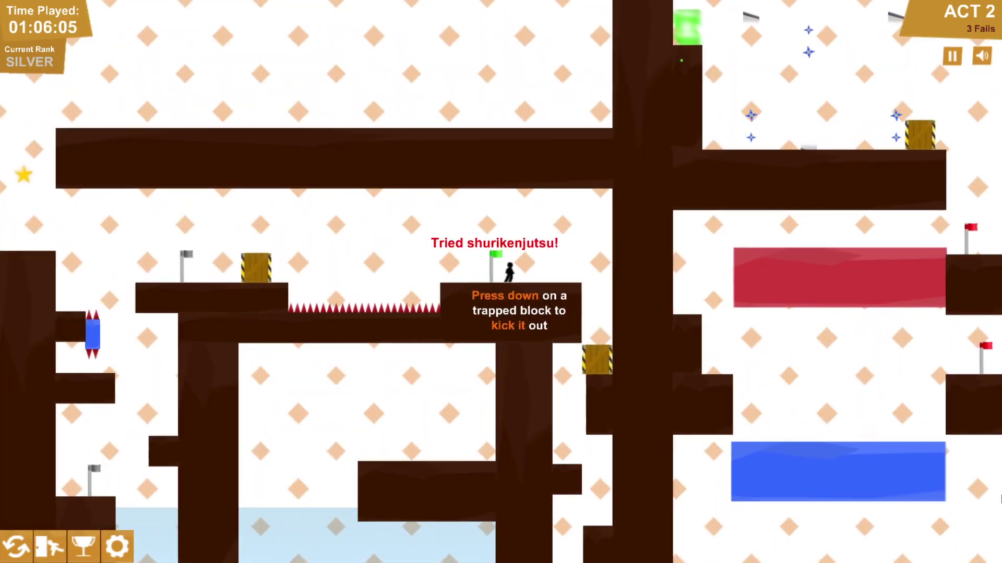
key("Down")
key("Left")
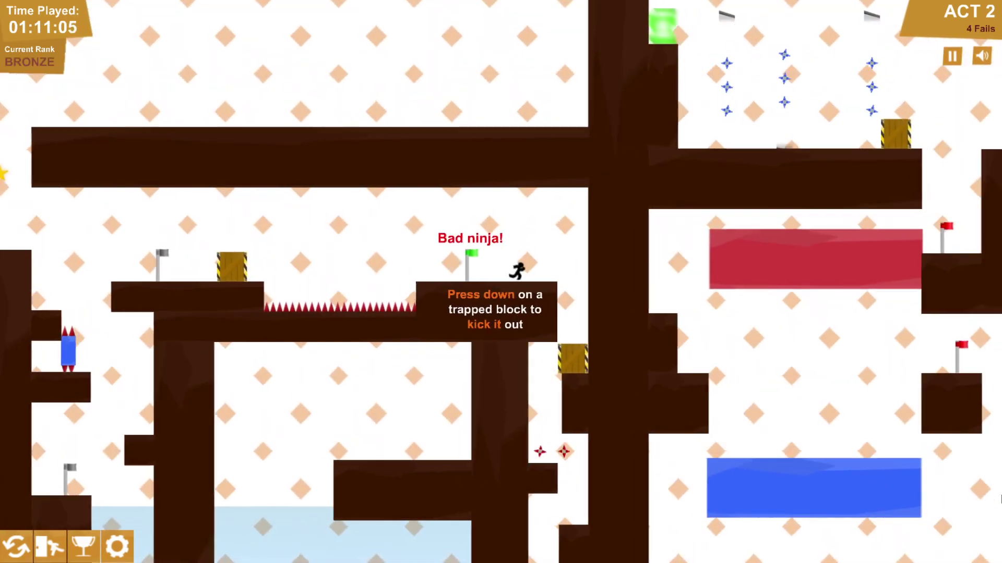
key("Right")
key("Left")
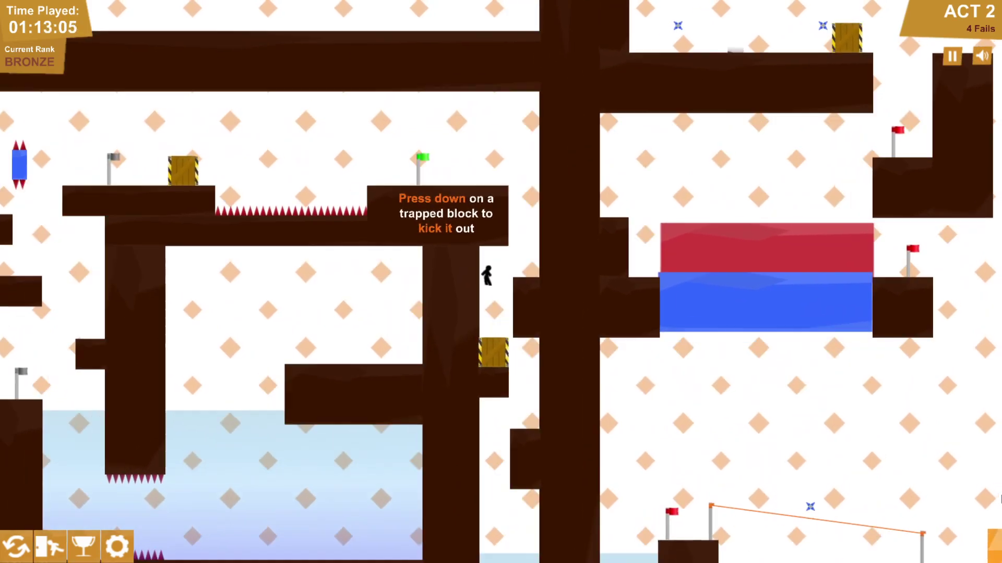
key("Down")
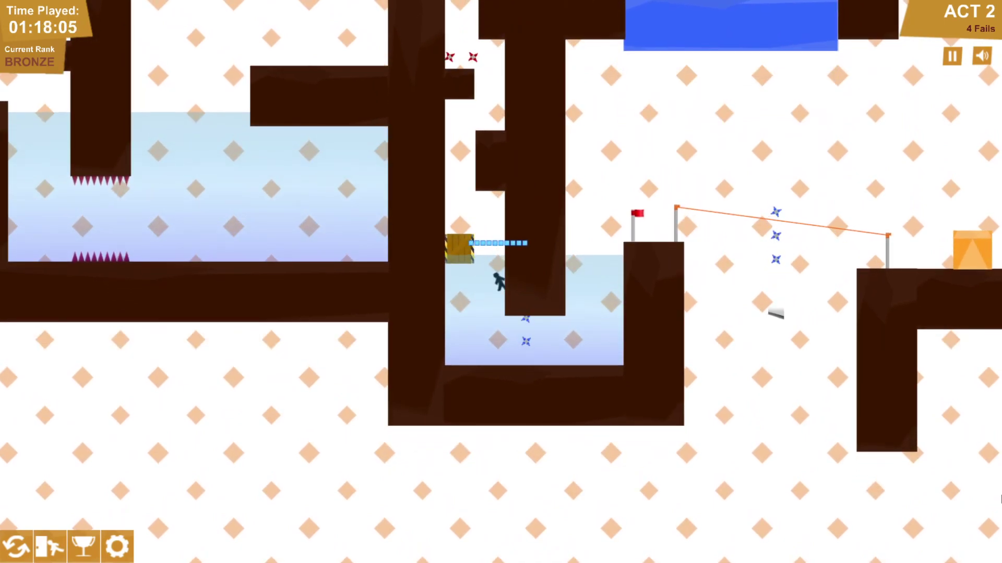
Swim out of the pool, cross to the orange box and jump up to the checkpoint.
key("Right")
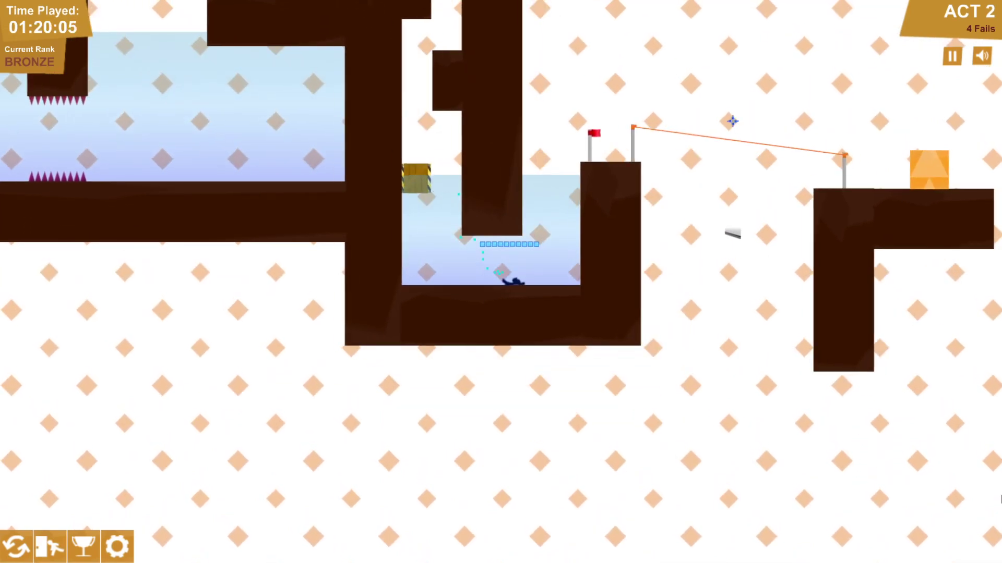
key("Up")
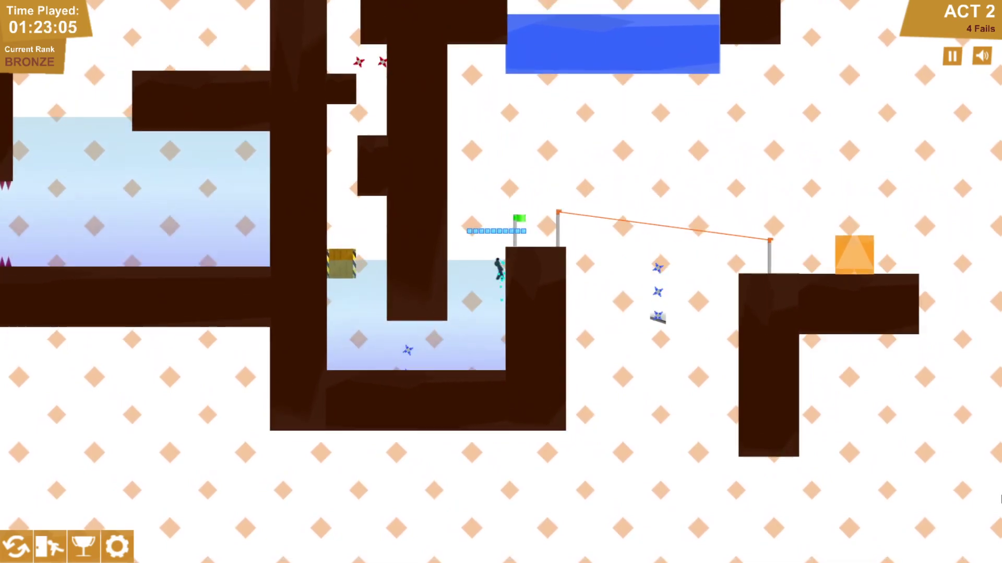
key("Up")
key("Right")
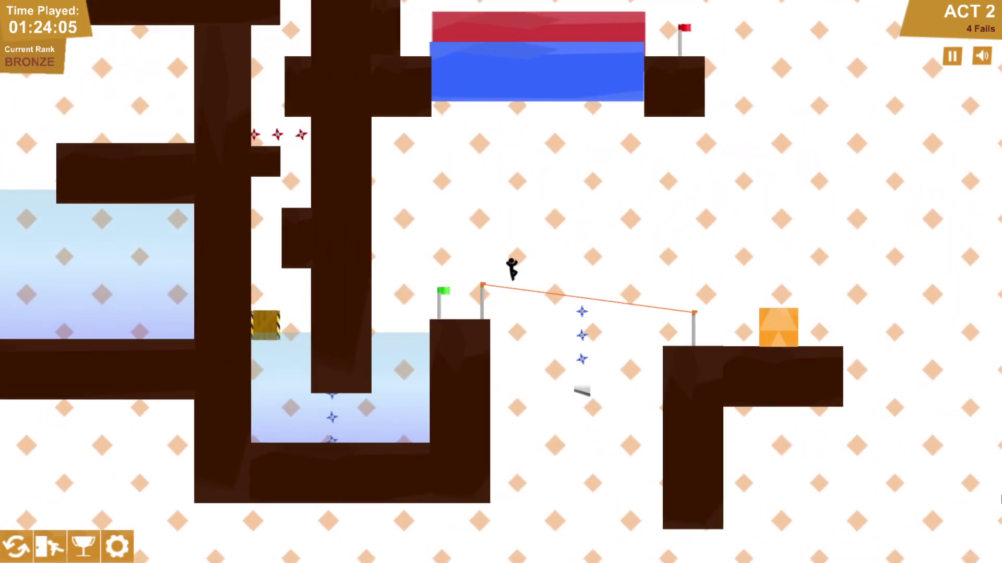
key("Left")
key("Up")
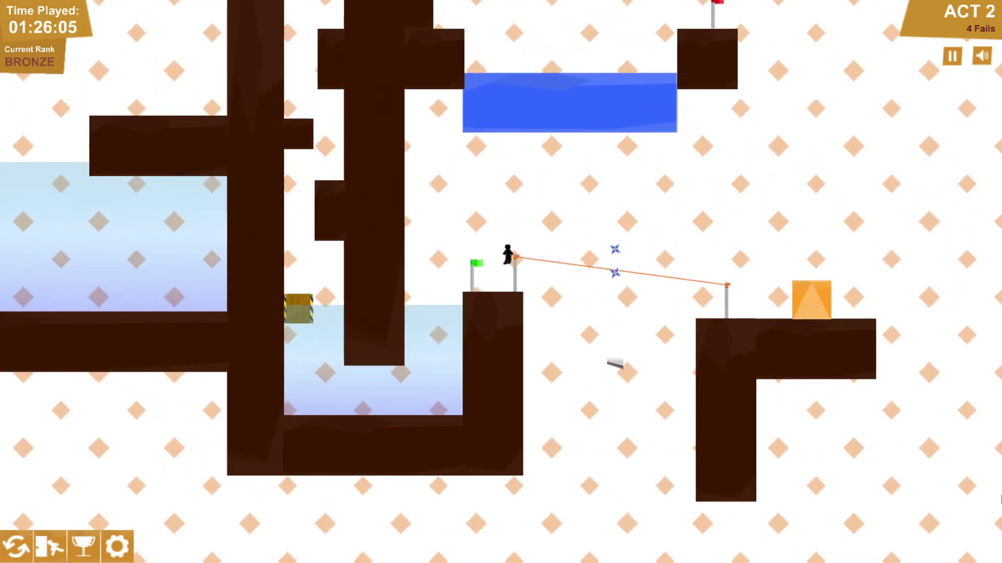
key("Right")
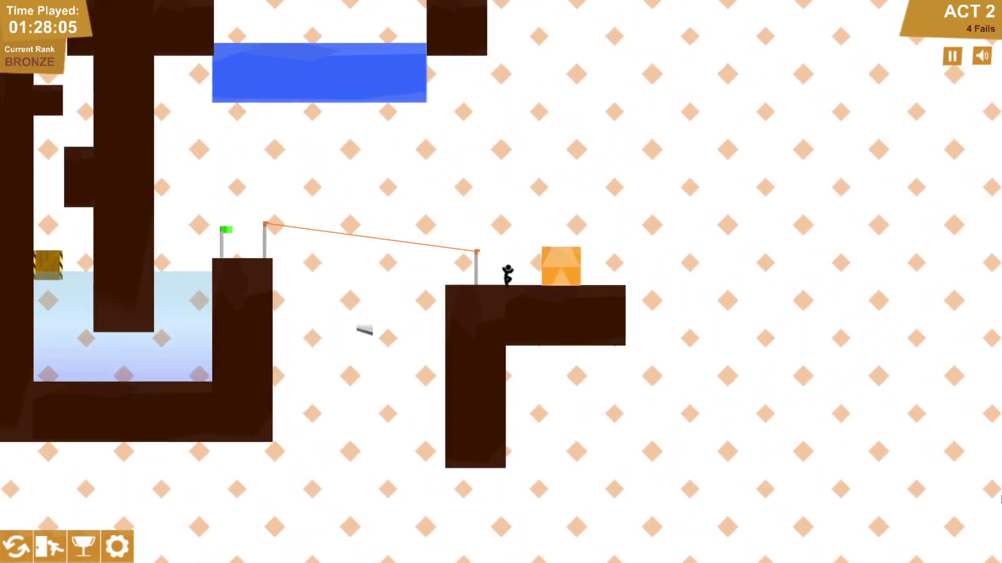
key("Up")
Slip between the red and blue blocks, touch the checkpoint, and climb onto the crate platform.
key("Left")
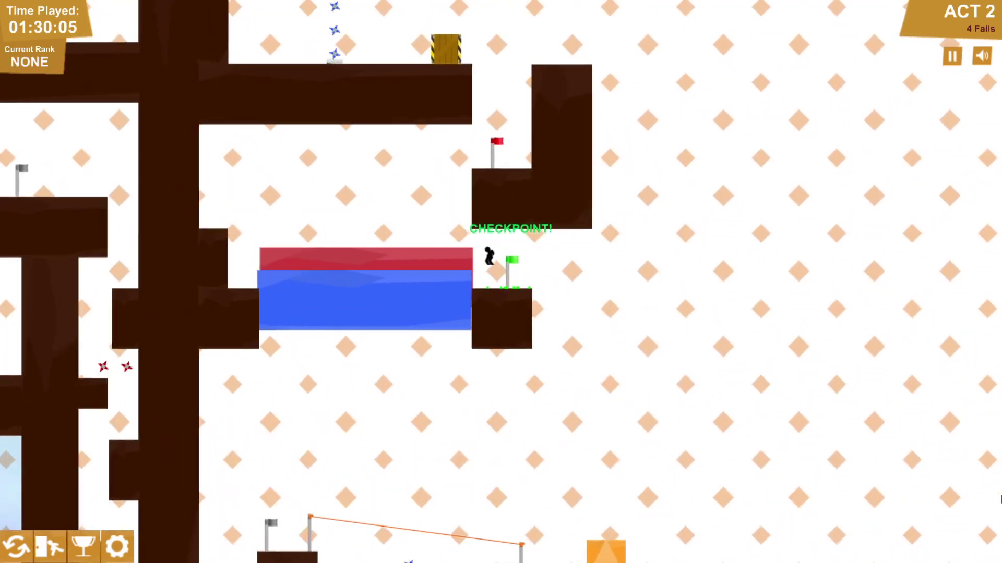
key("Left")
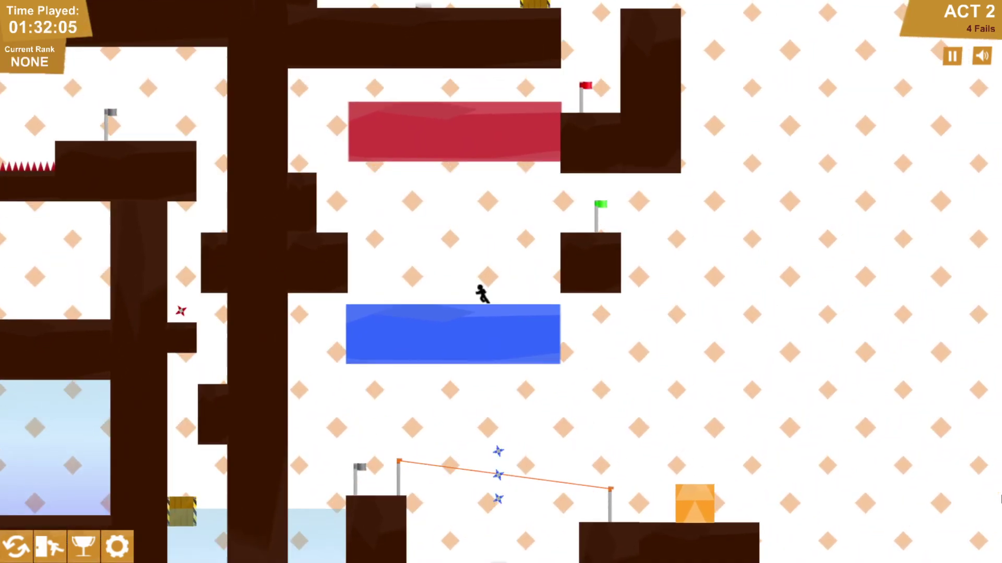
key("Up")
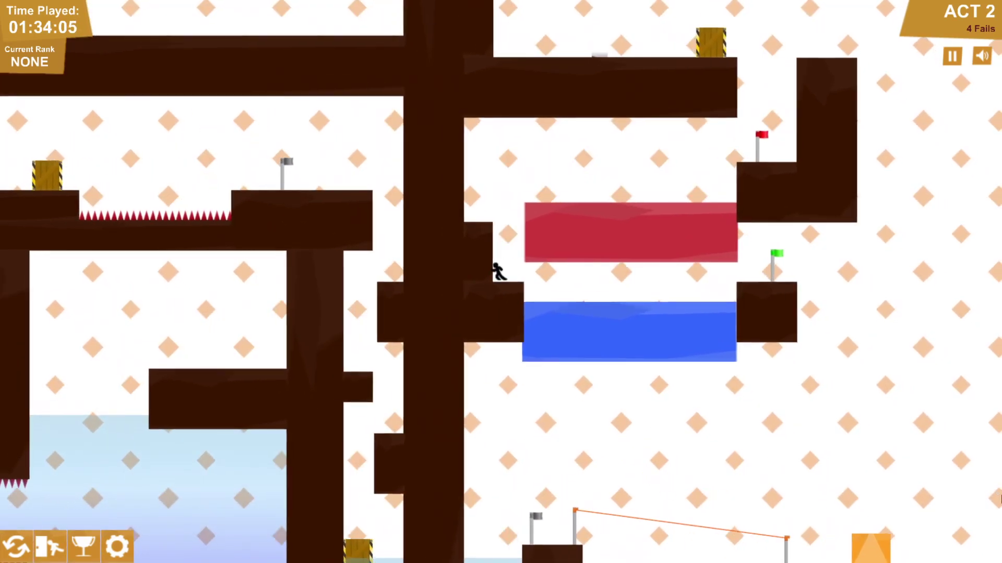
key("Right")
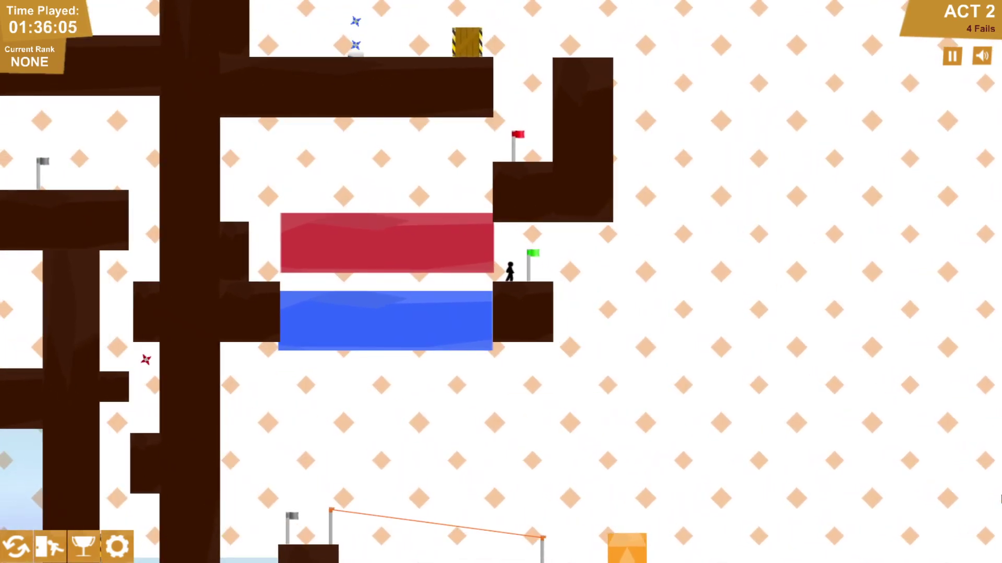
key("Left")
key("Up")
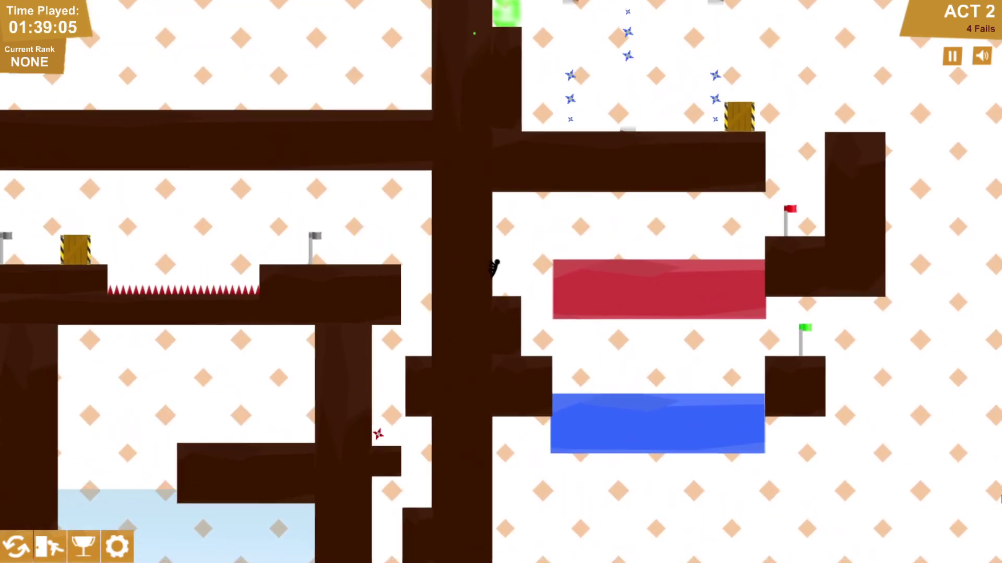
key("Up")
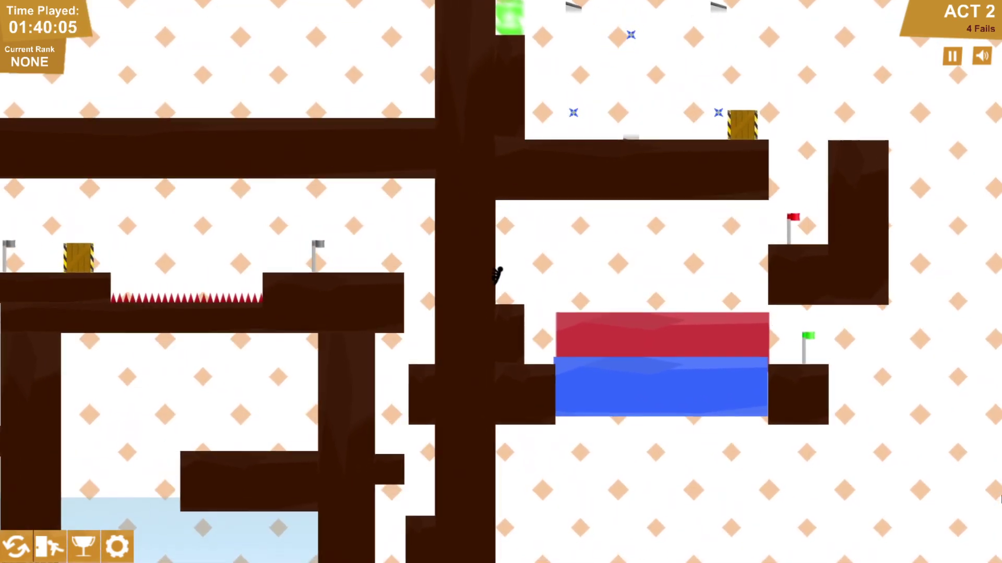
key("Right")
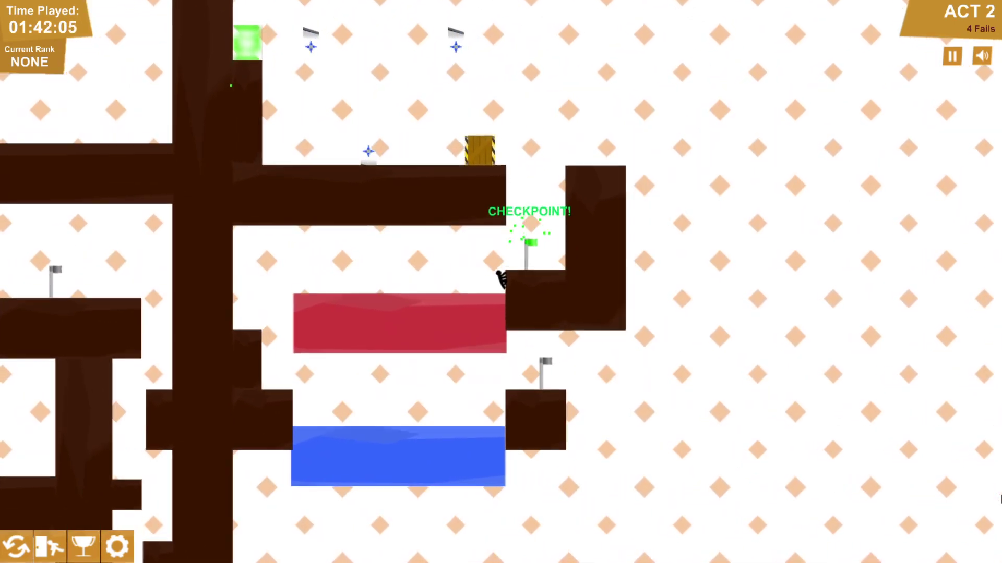
key("Up")
key("Left")
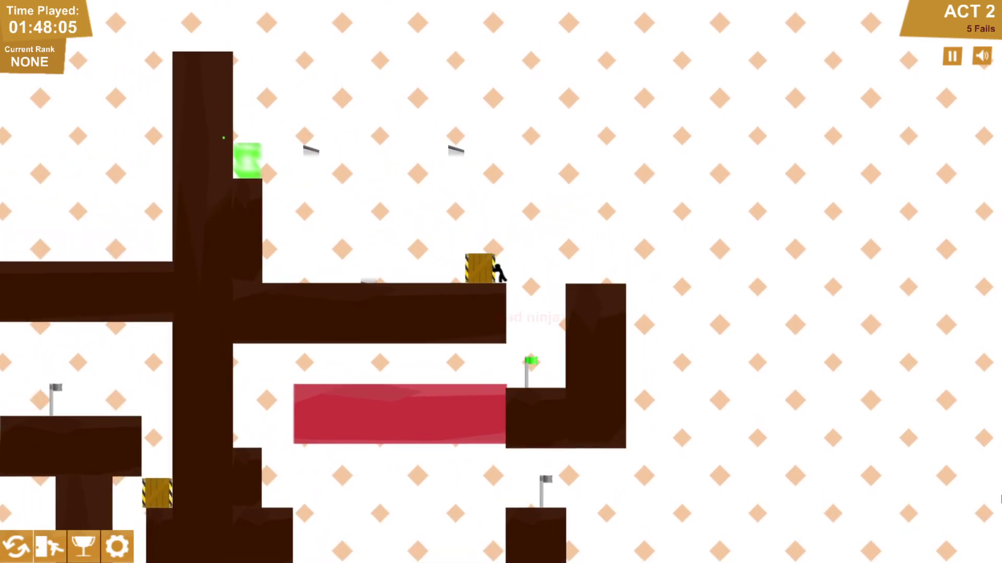
Push the crate left and jump up to the green goal, clearing Act 2 in 2:03.
key("Left")
key("Up")
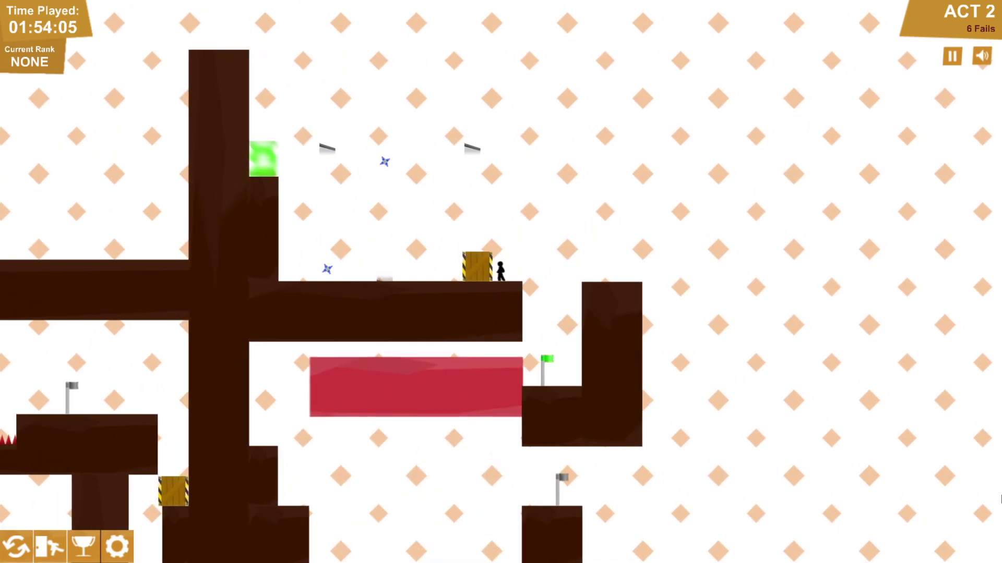
key("Left")
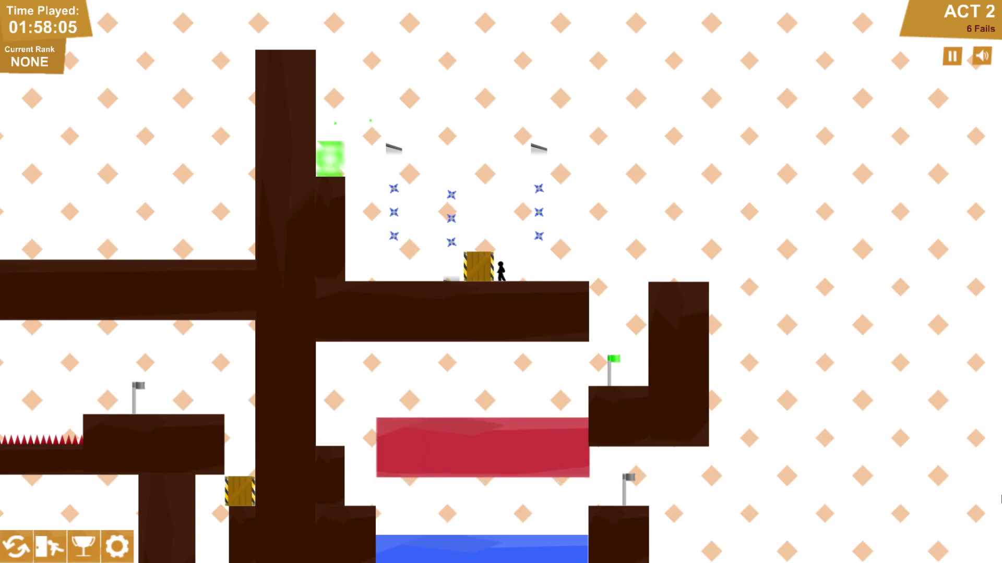
key("Left")
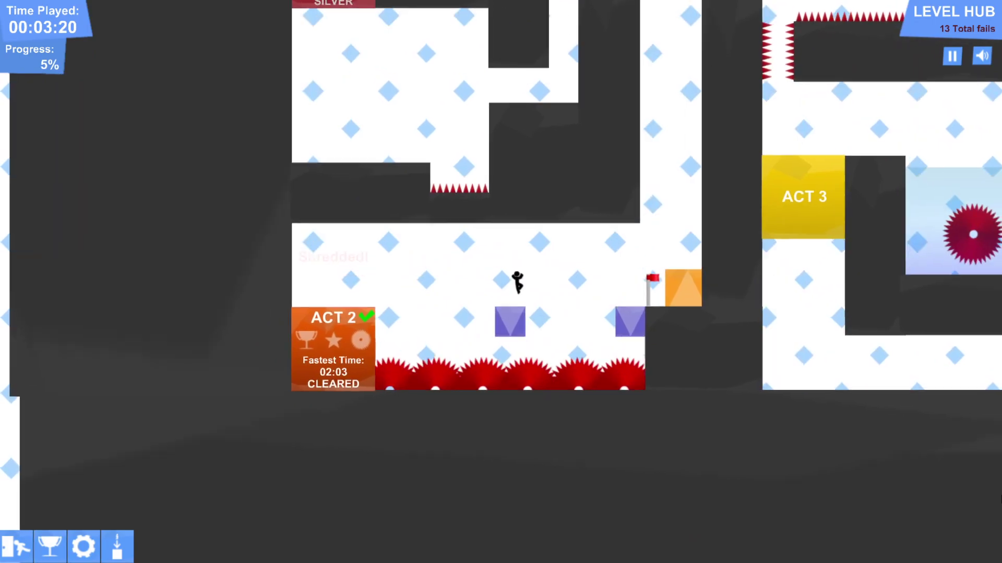
Cross the hub's spiked floor and water, then enter the ACT 3 portal.
key("Right")
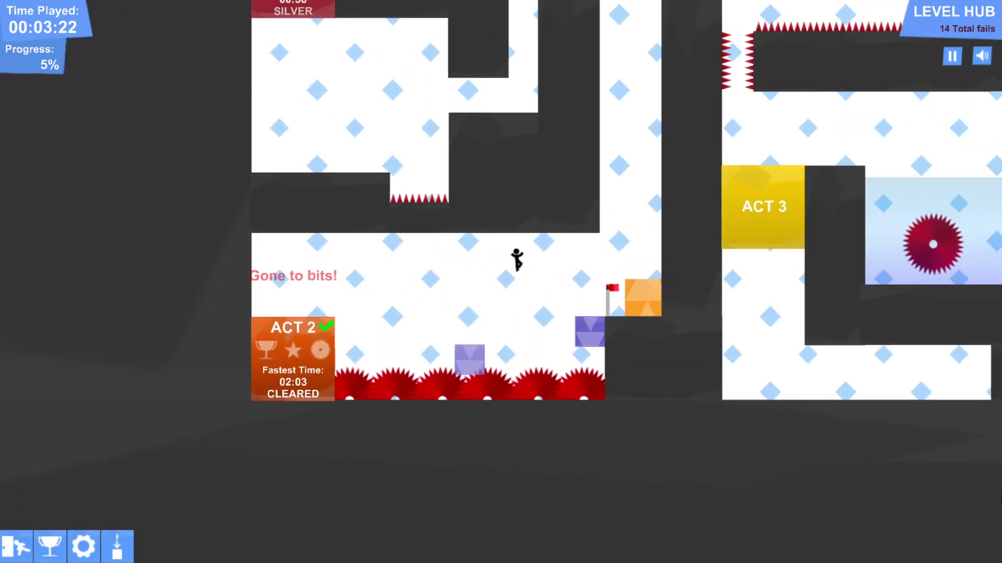
key("Up")
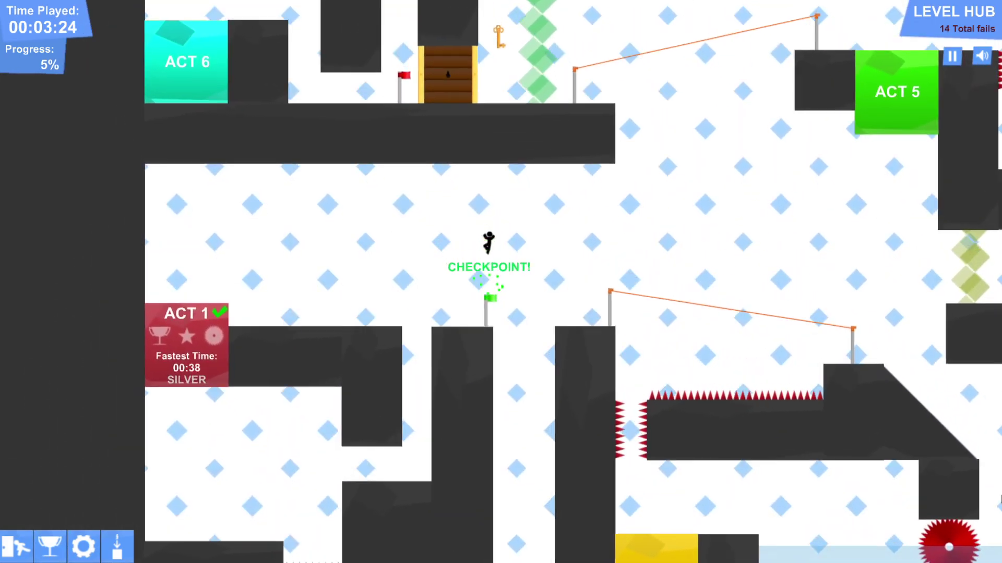
key("Right")
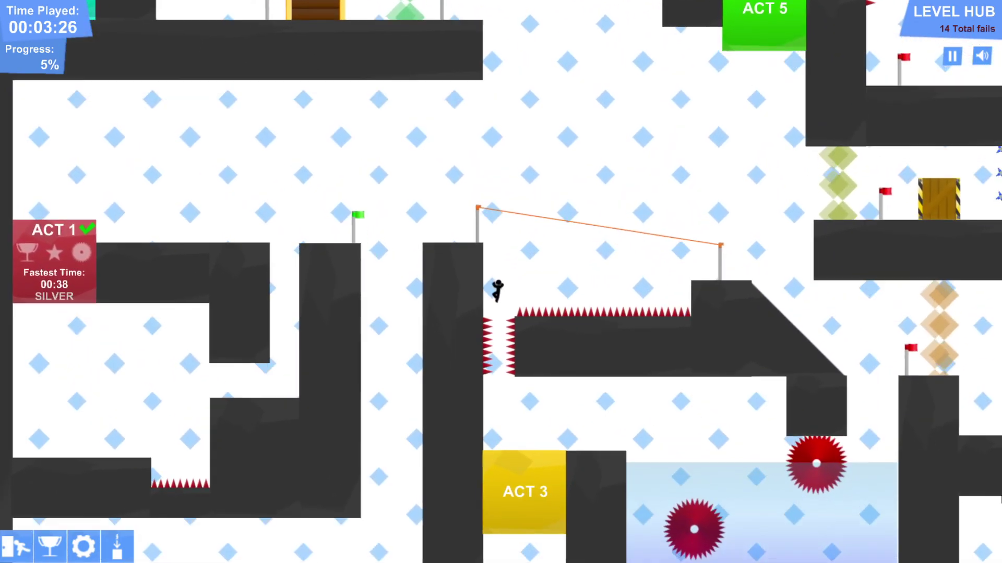
key("Right")
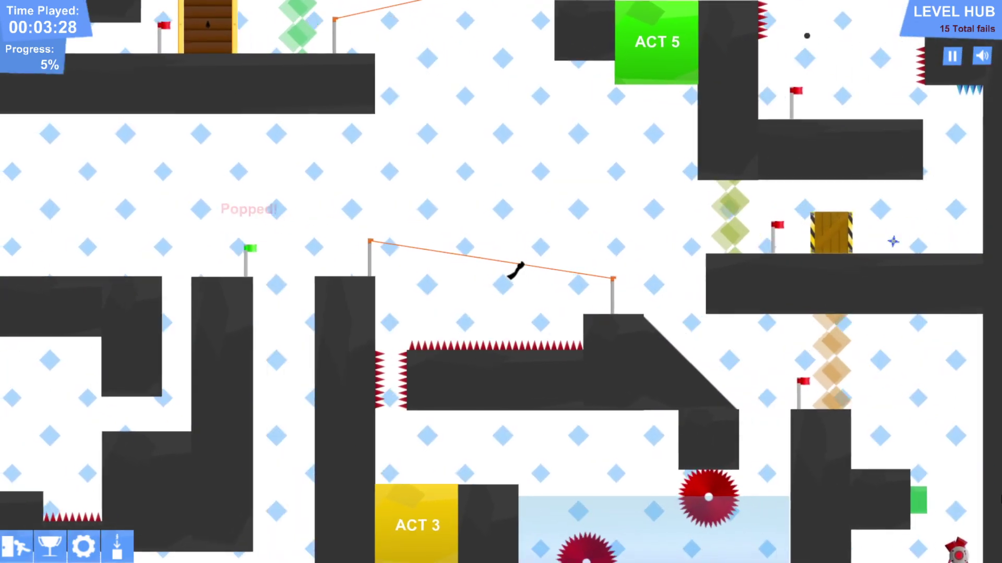
key("Right")
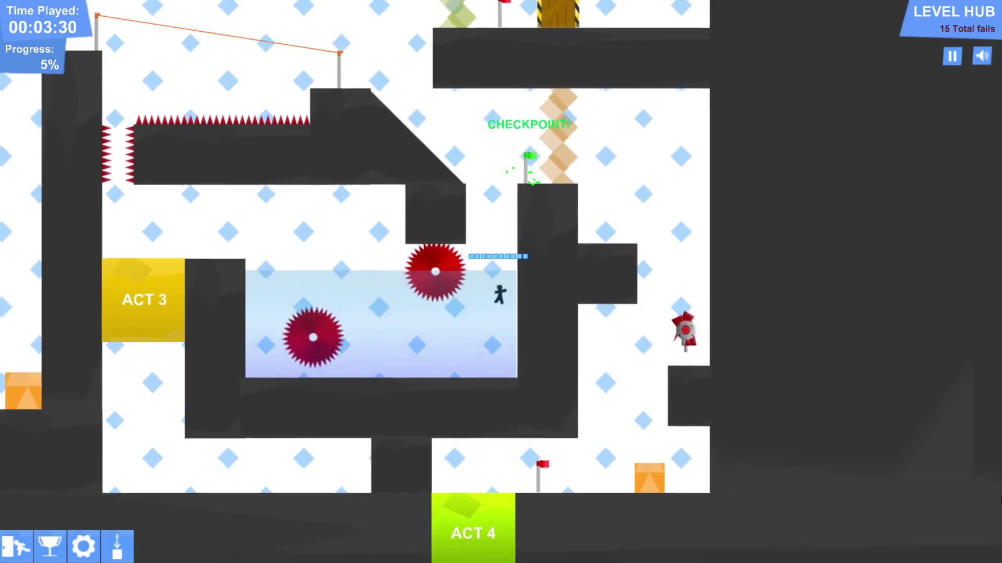
key("Left")
key("Up")
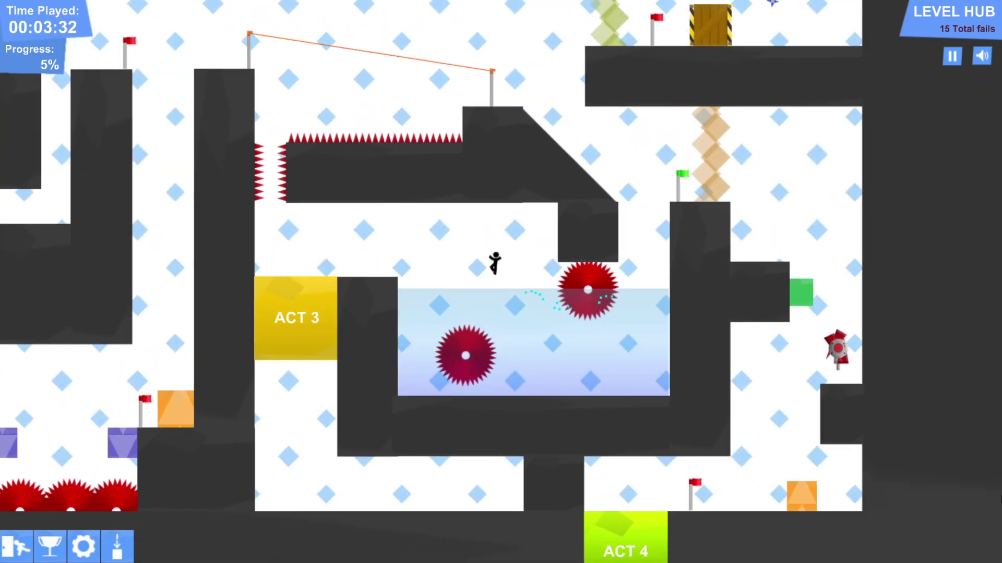
key("Left")
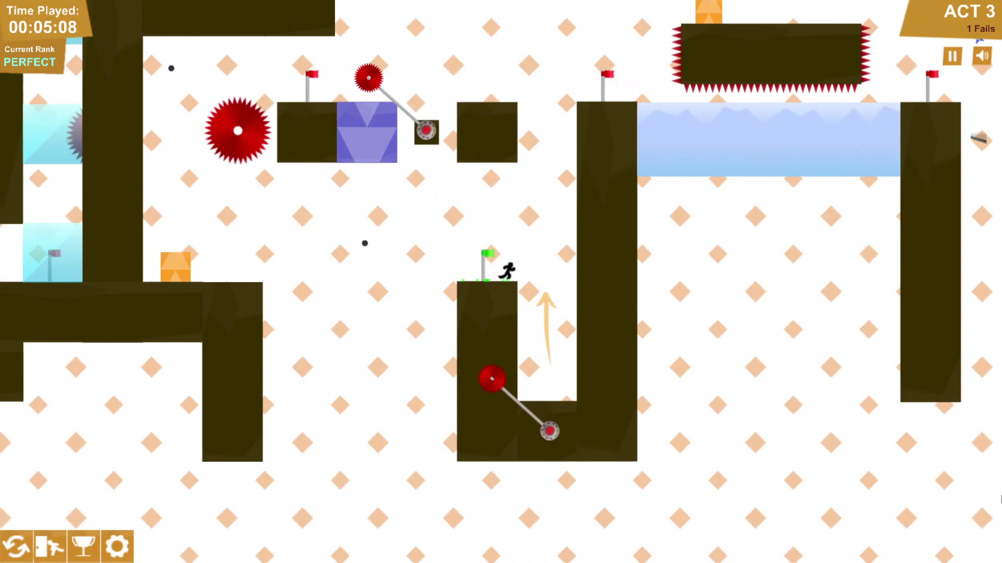
Wall-jump up the tall pillar and ride the swinging arms leftward.
key("Right")
key("Up")
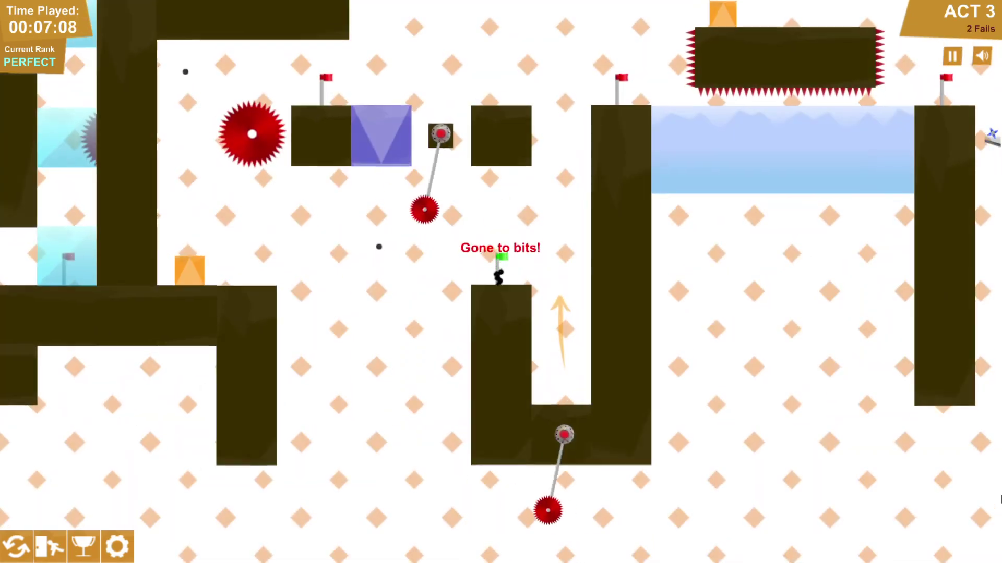
key("Left")
key("Up")
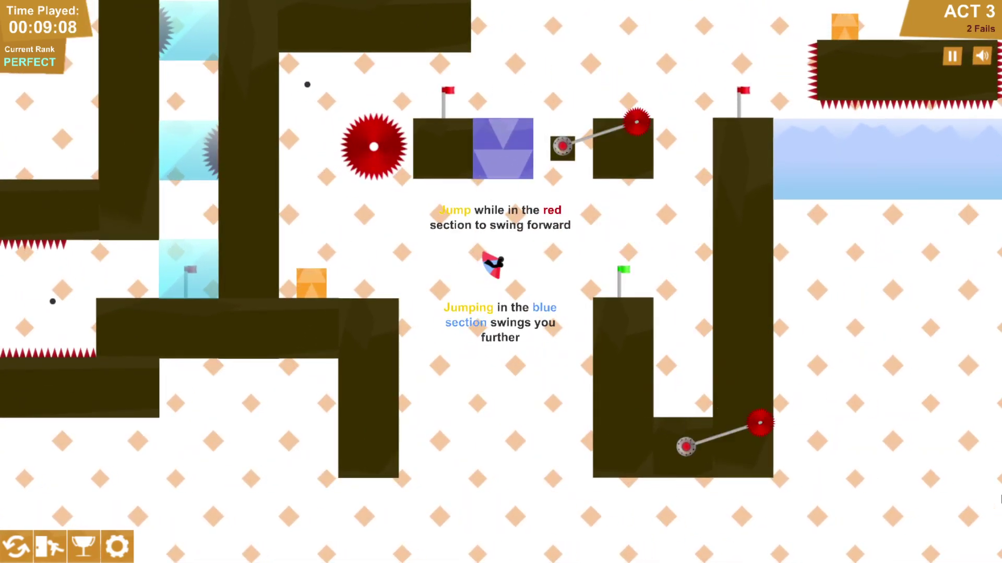
key("Left")
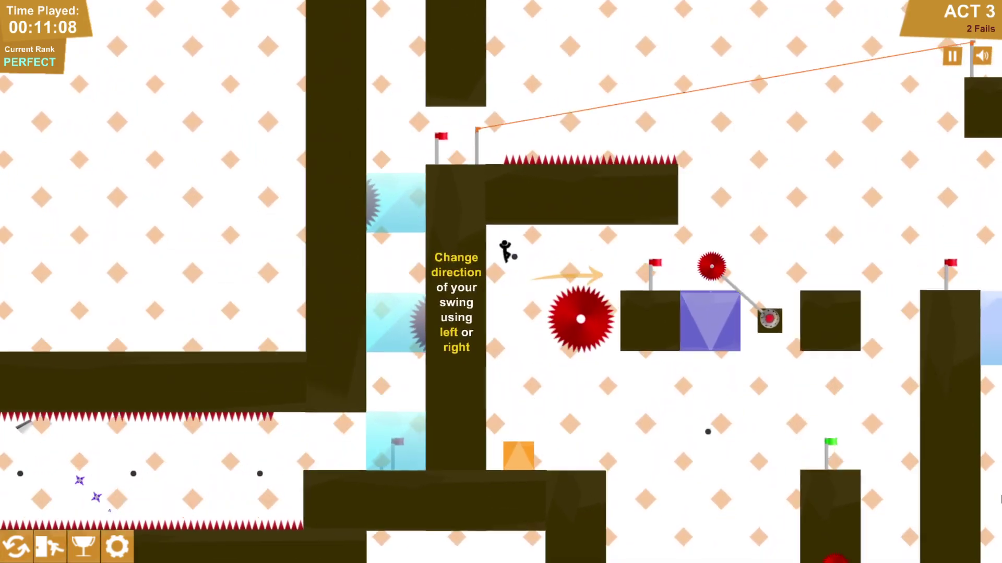
key("Right")
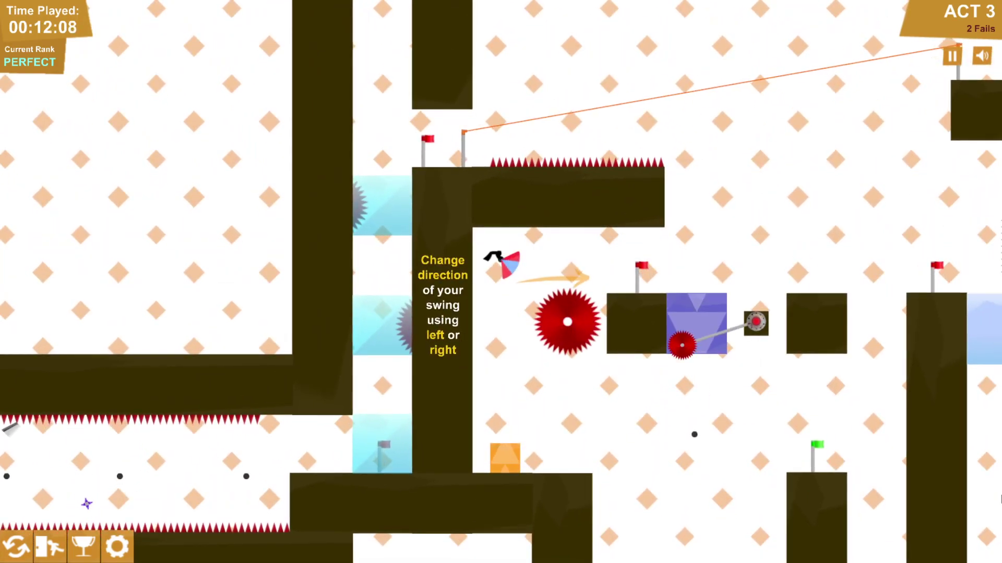
key("Right")
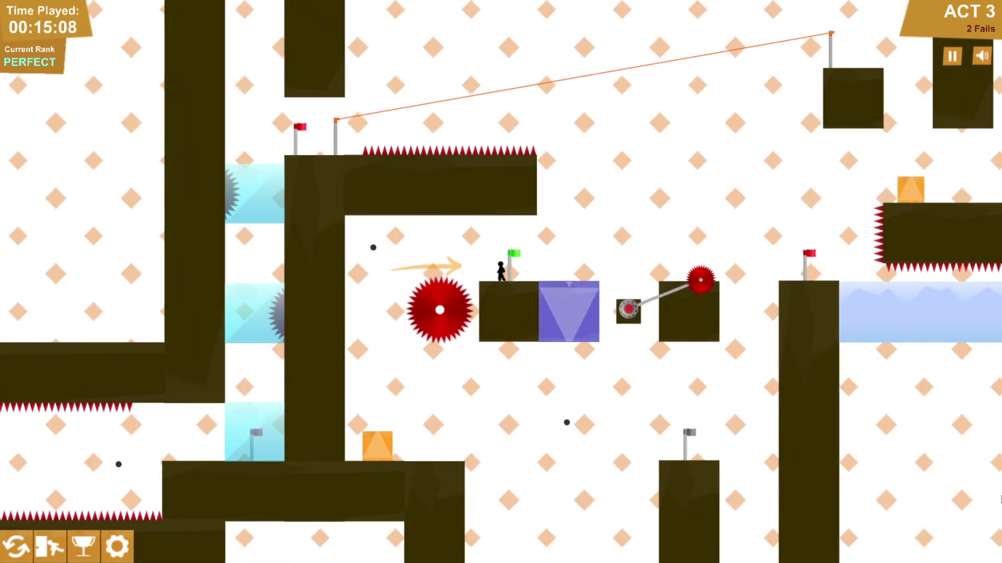
Cross past the saw pendulums to the checkpoint pillar beside the ice.
key("Right")
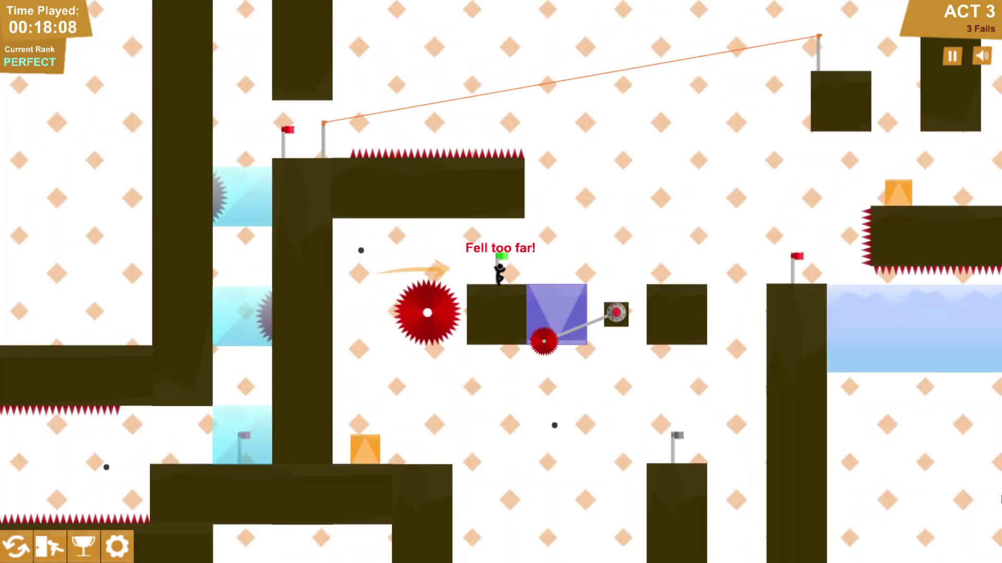
key("Right")
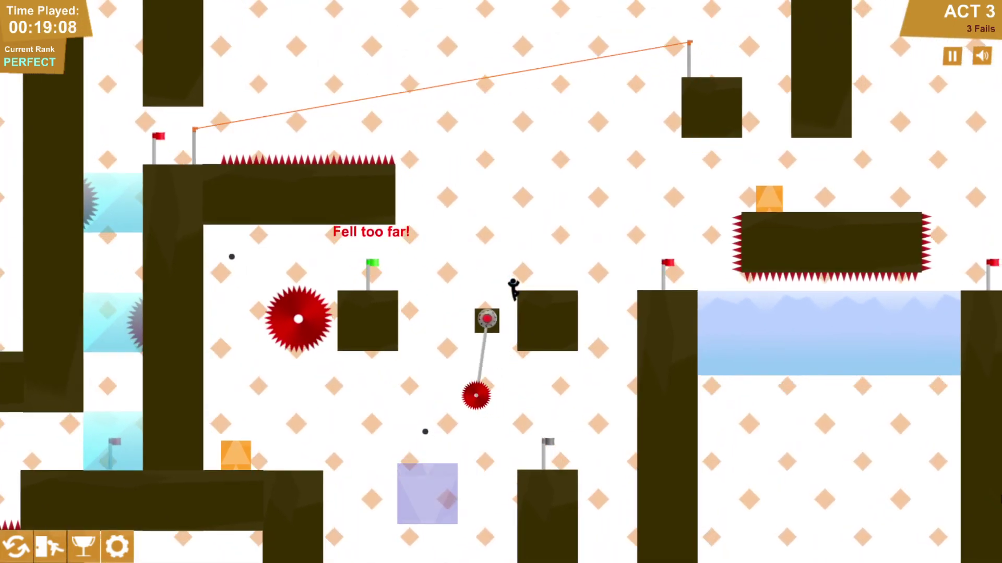
key("Right")
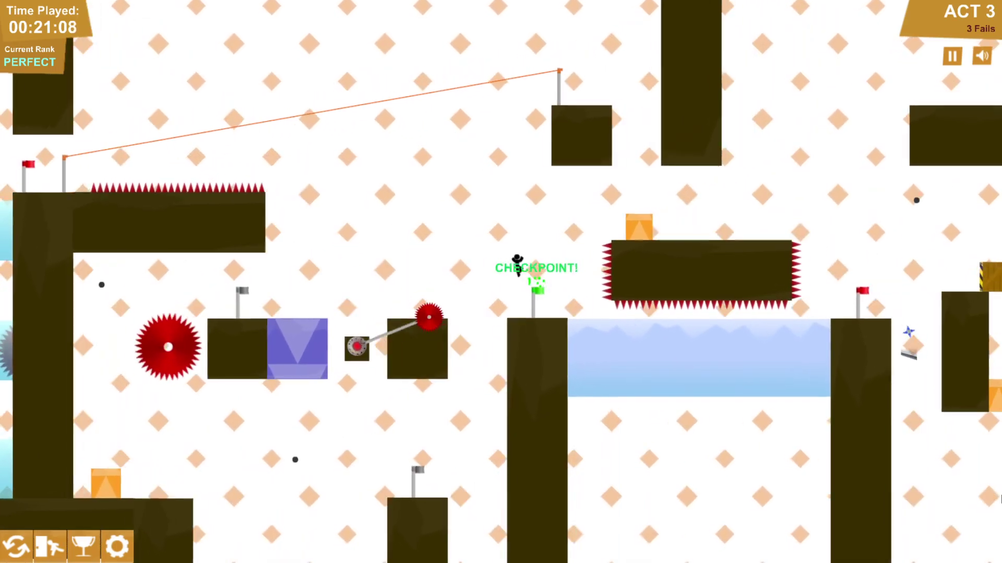
Slide under the spikes across the ice into the gap beside the crate.
key("Right")
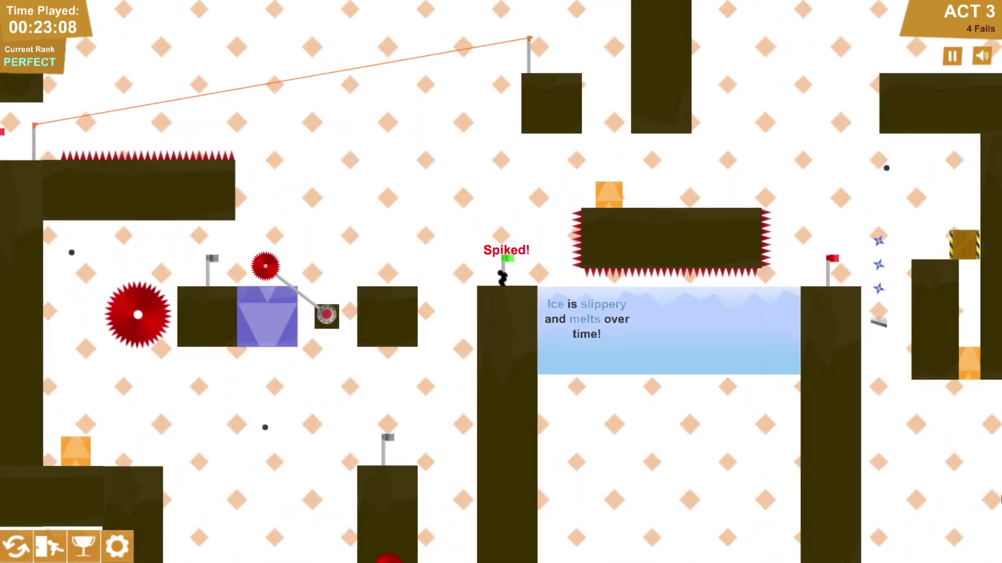
key("Down")
key("Right")
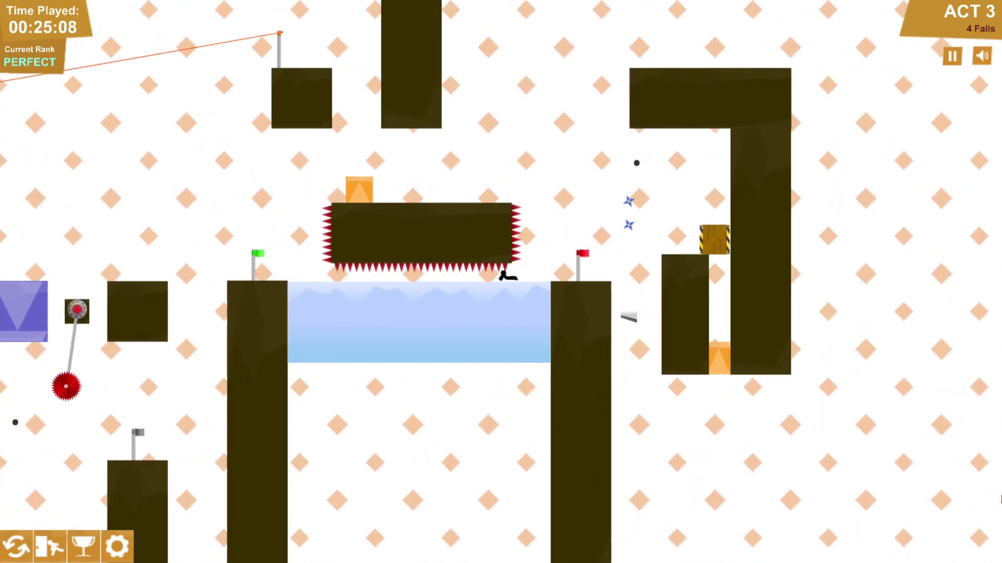
key("Up")
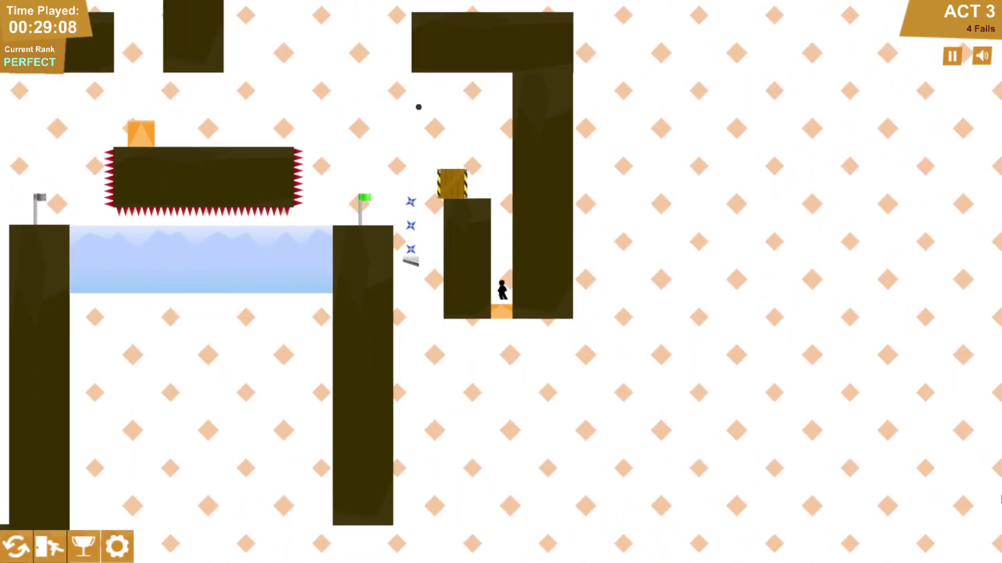
key("Up")
Jump around the crate pillar, landing on top and leaping toward the tall wall.
key("Left")
key("Up")
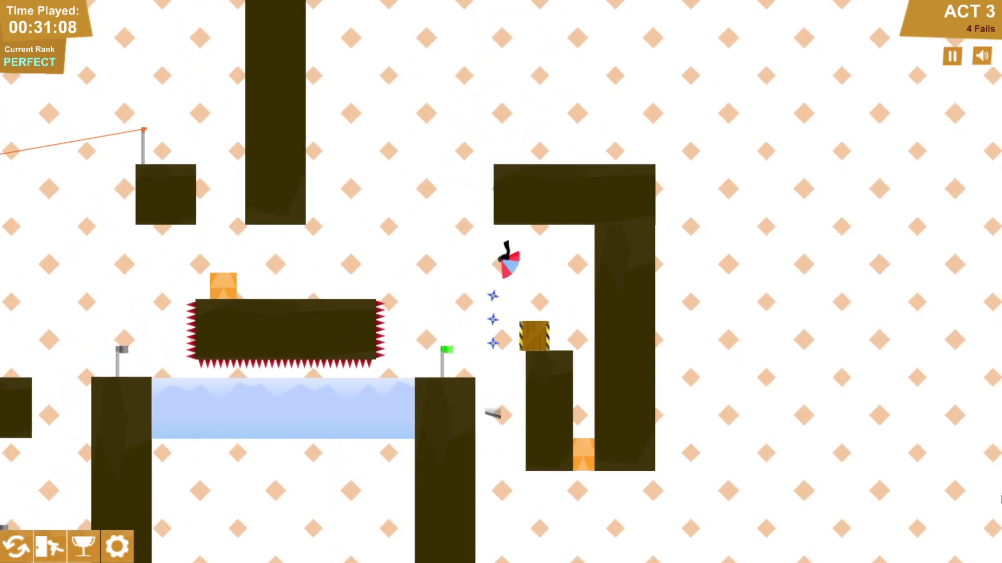
key("Left")
key("Right")
key("Up")
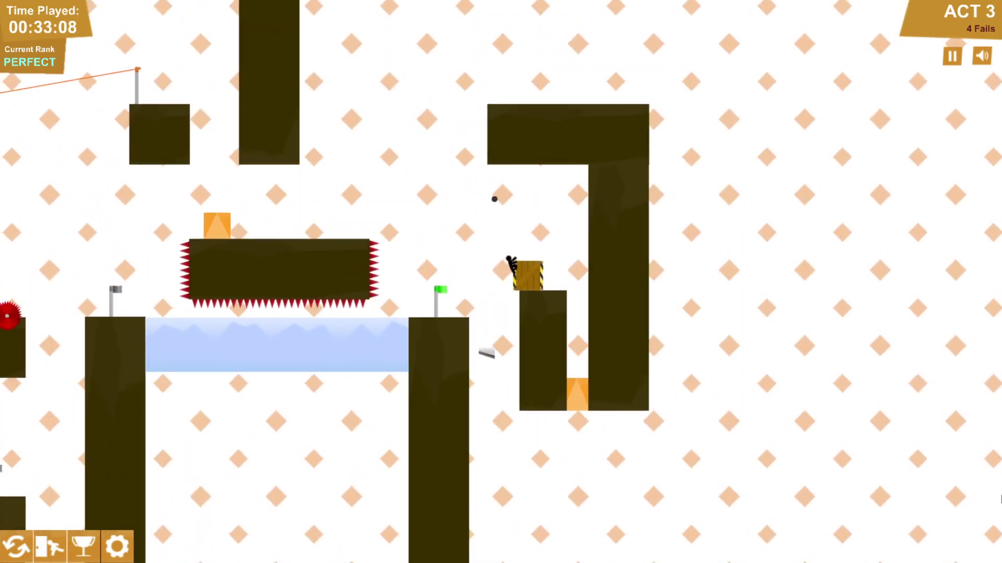
key("Up")
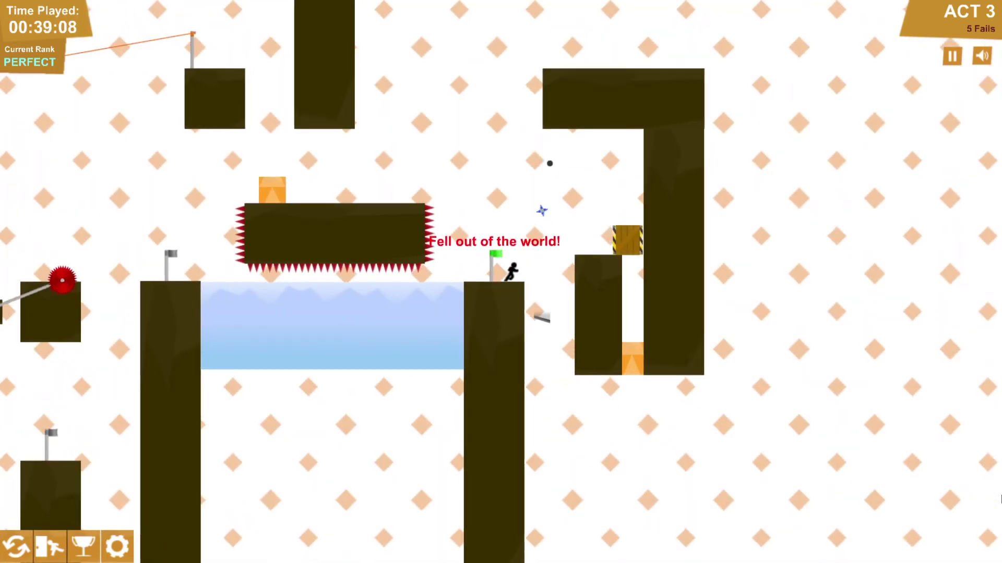
Leap out of the gap past the shurikens and run left onto the higher ledge.
key("Left")
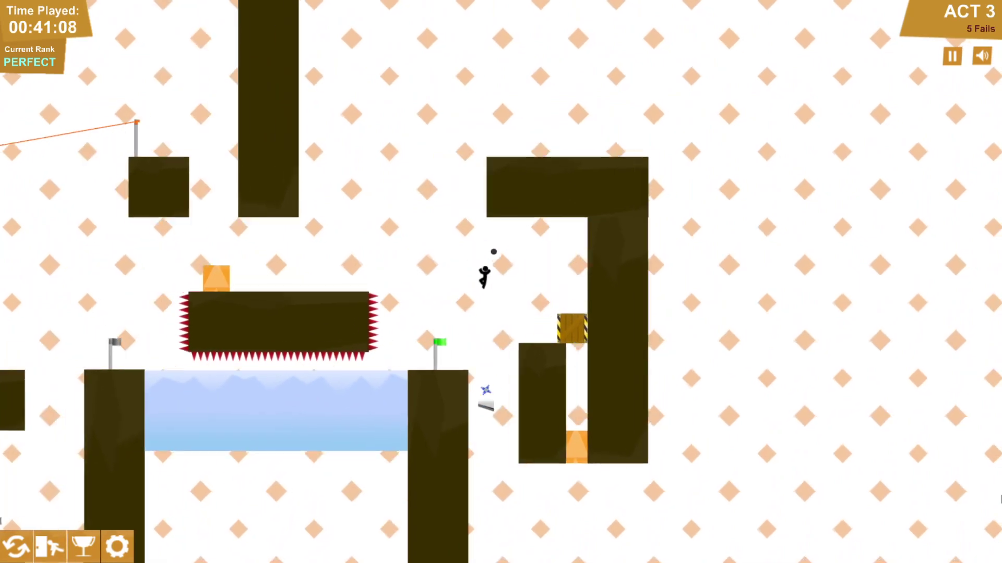
key("Right")
key("Up")
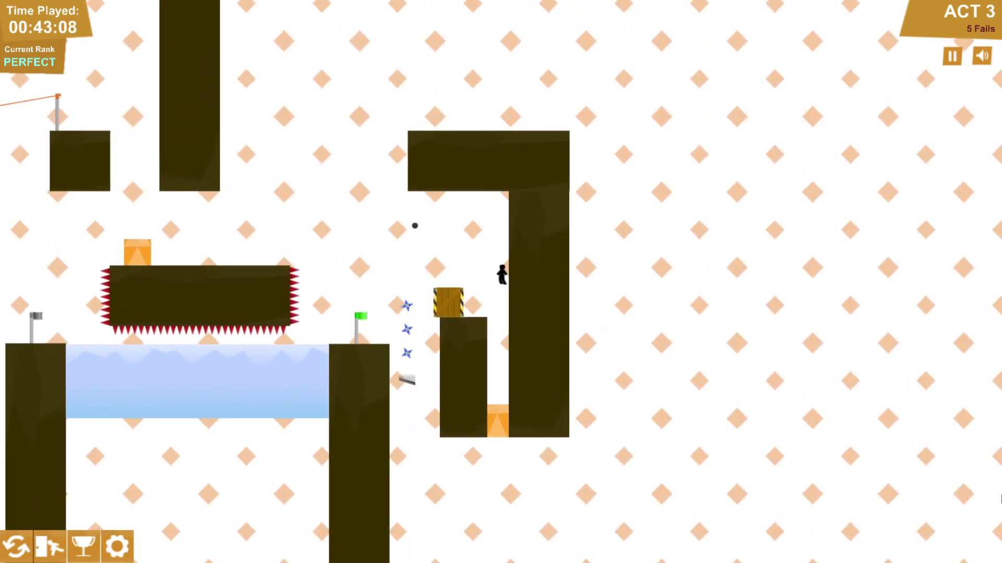
key("Up")
key("Left")
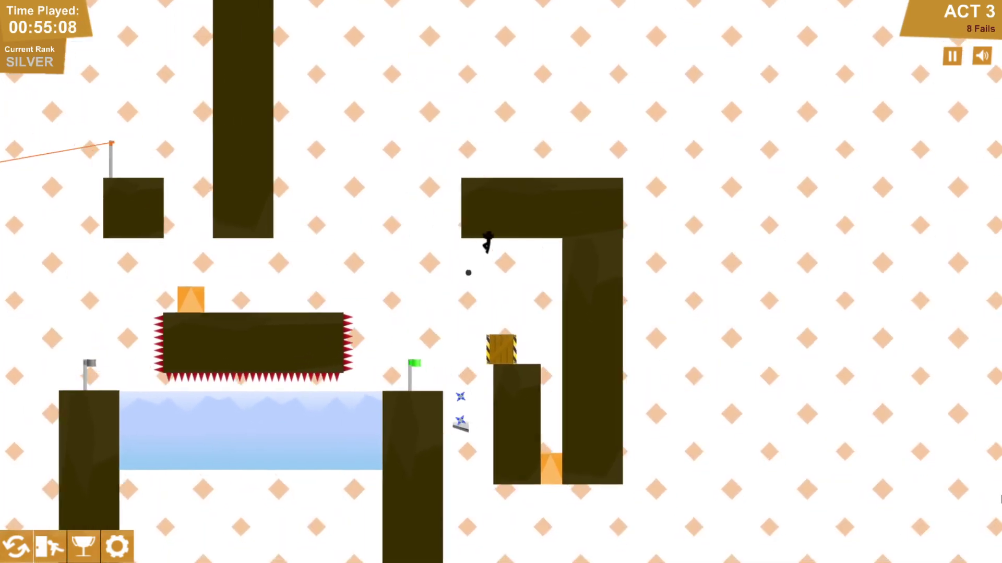
key("Right")
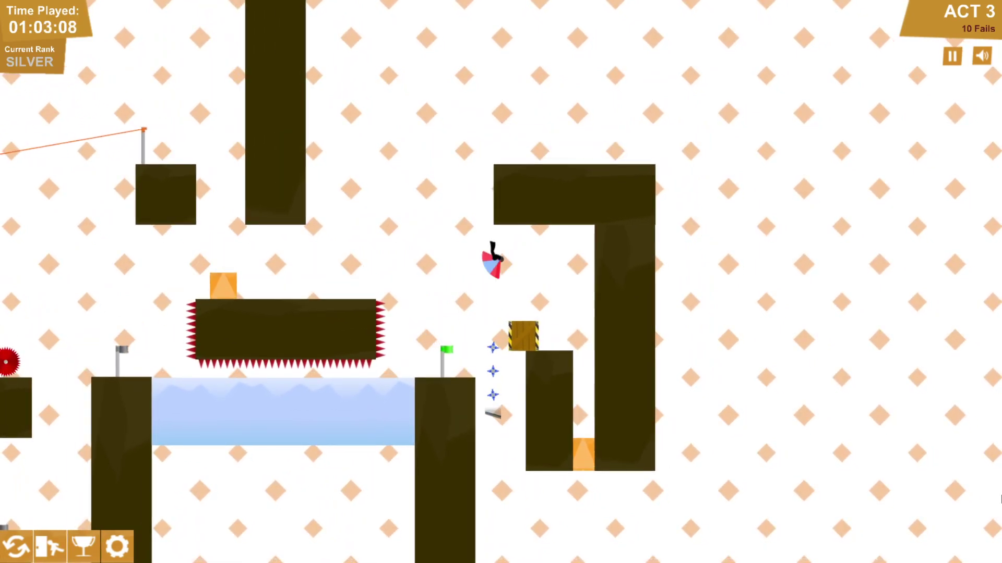
key("Left")
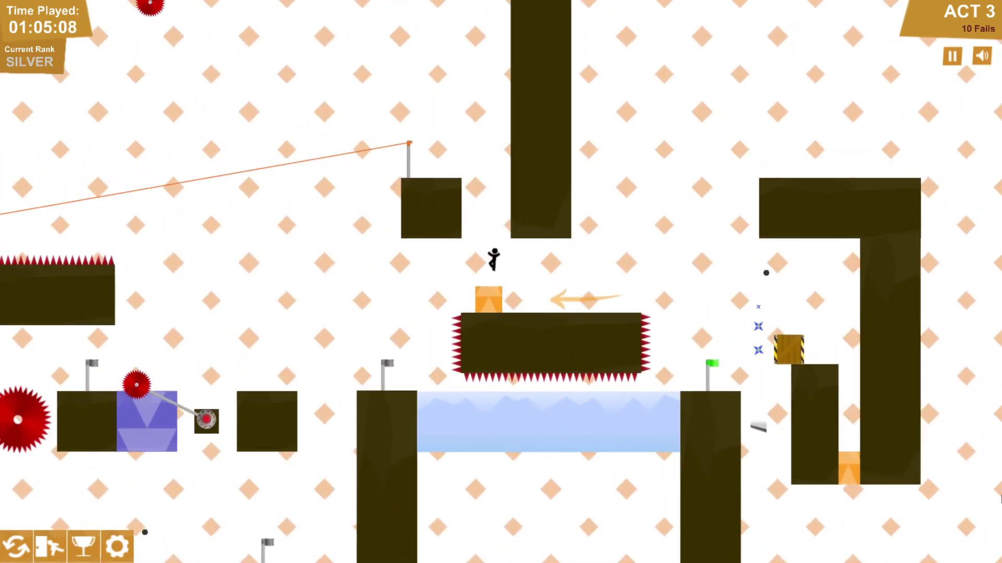
Ride the zipline, kick through the glass and cross the spiked corridor to the Act 3 exit.
key("Up")
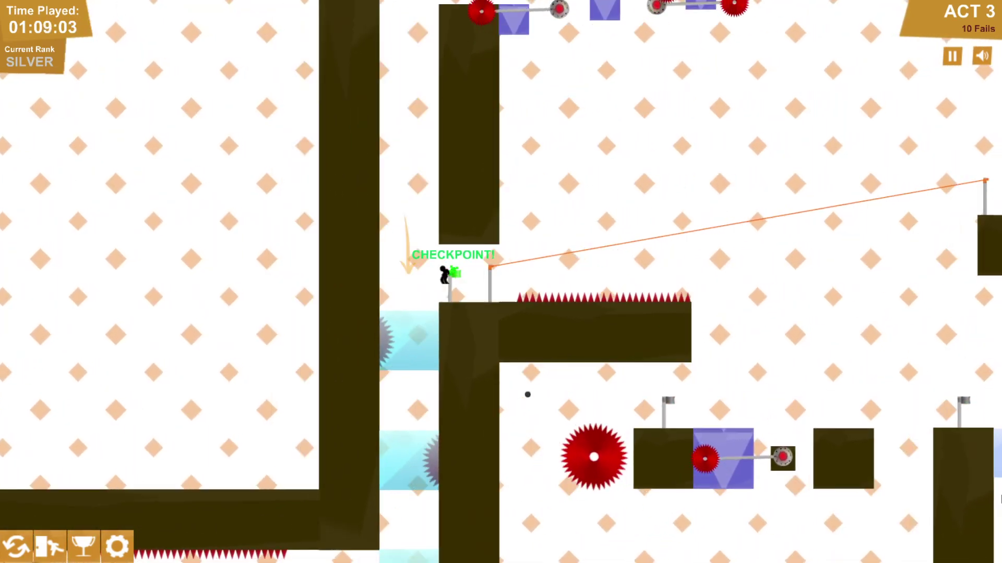
key("Left")
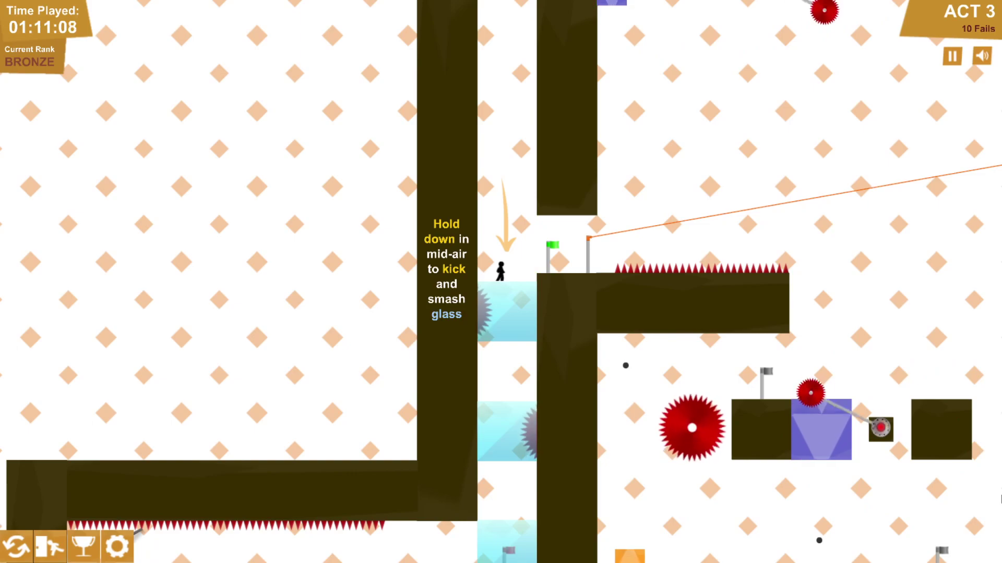
key("Up")
key("Down")
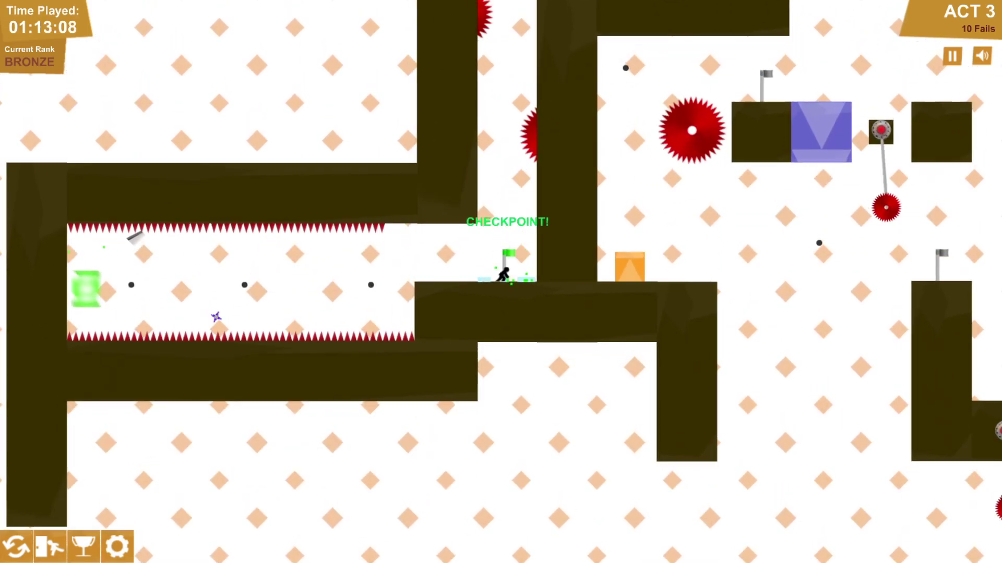
key("Left")
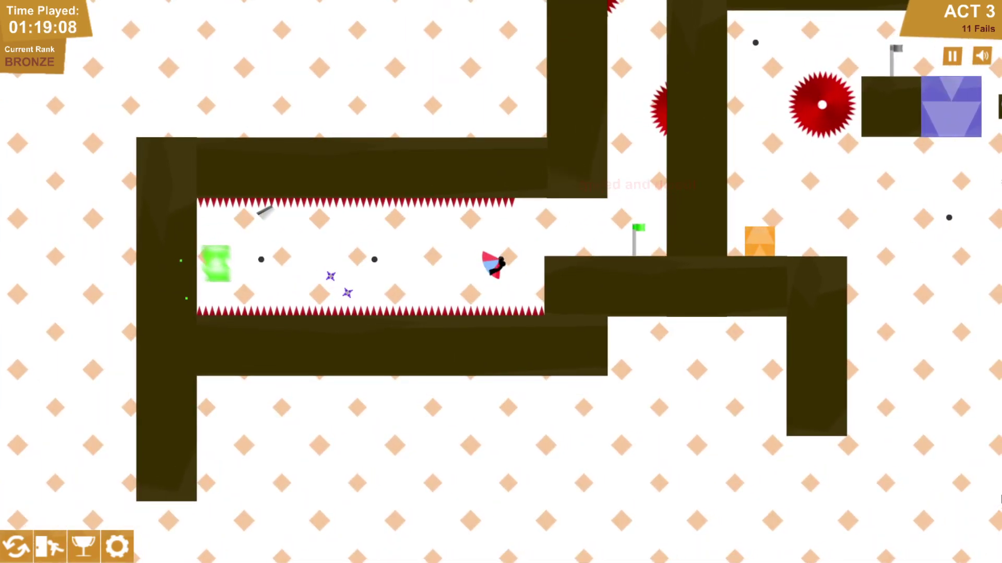
key("Left")
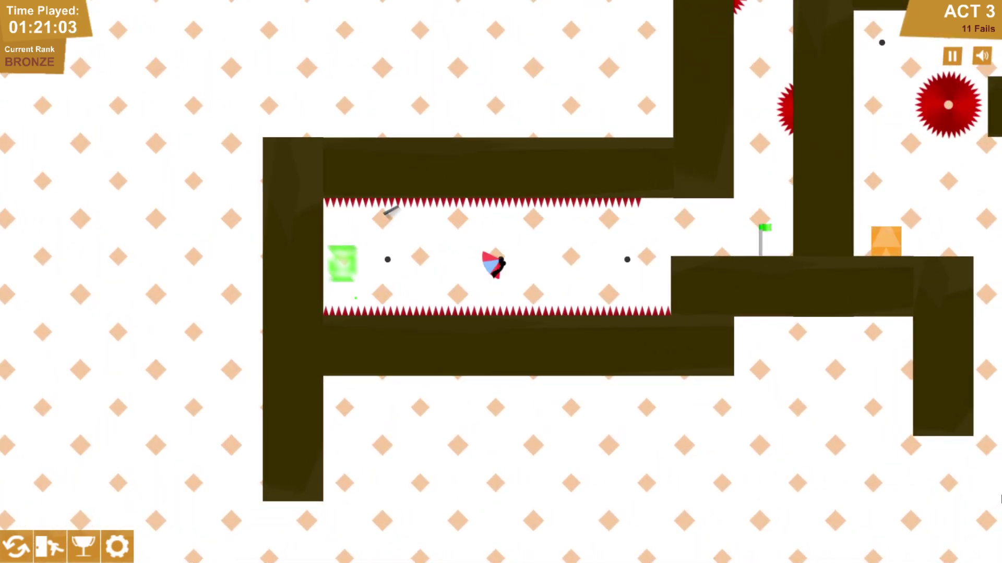
key("Left")
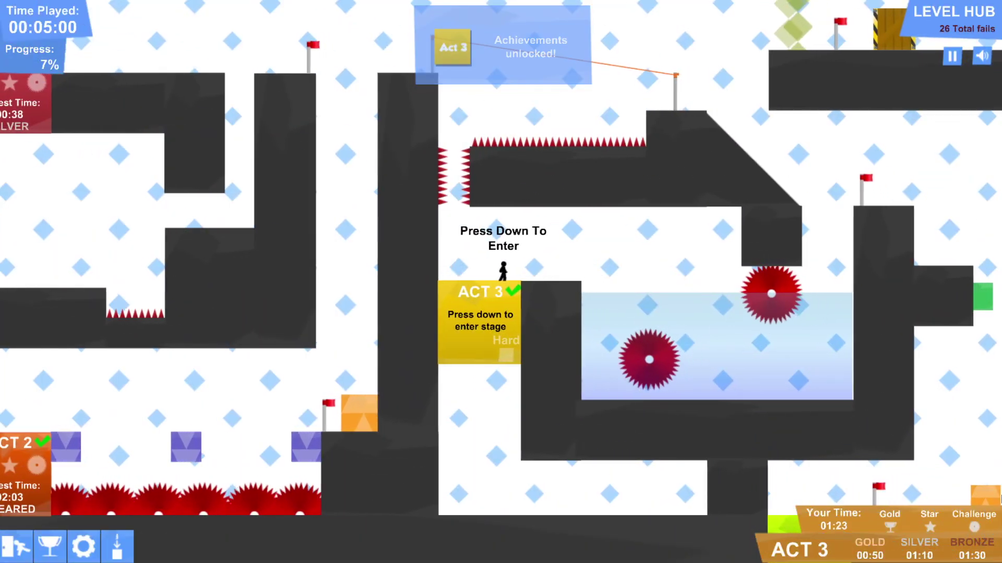
Head right from the Act 3 block, swim through the water and reach the wall by the ledge.
key("Right")
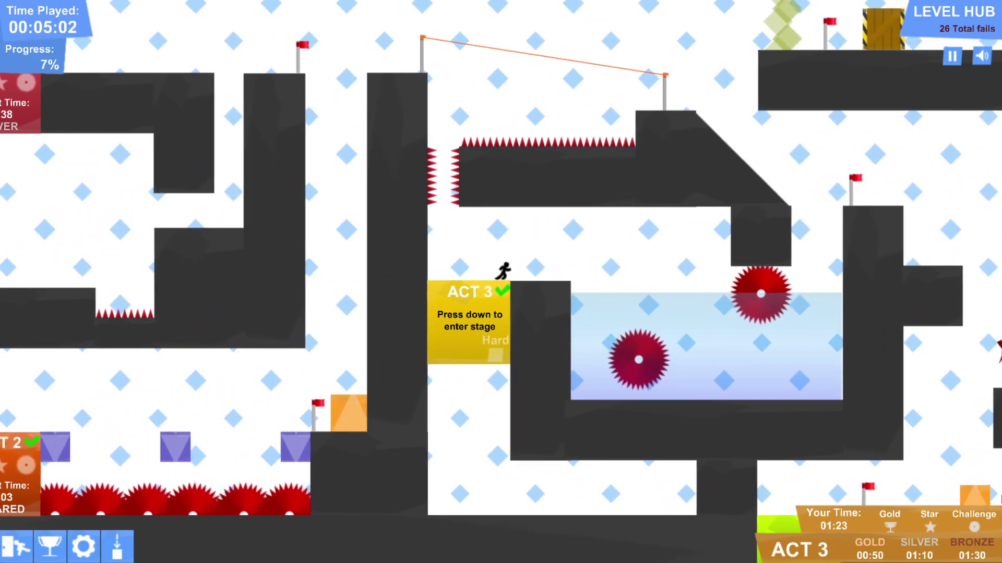
key("Right")
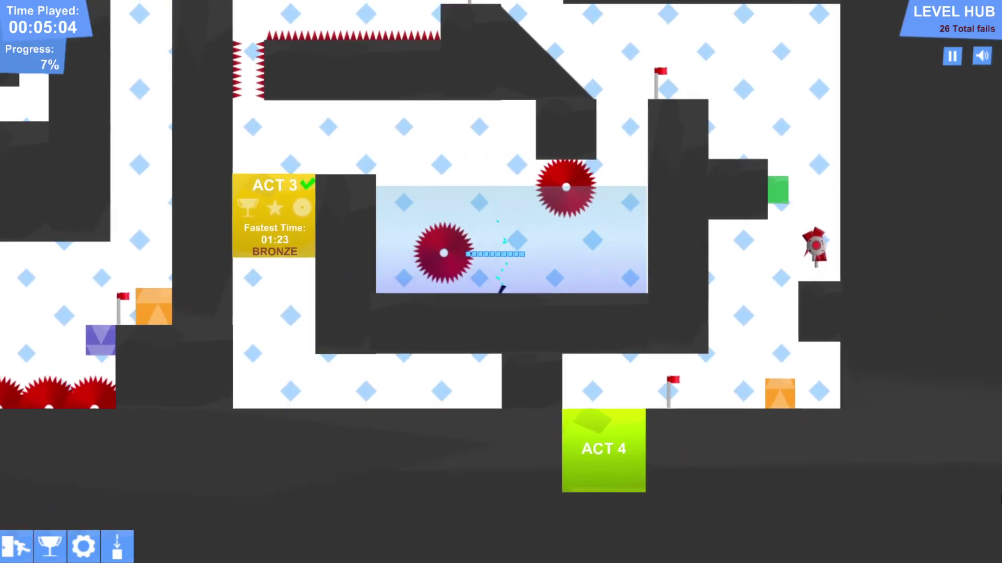
key("Up")
key("Right")
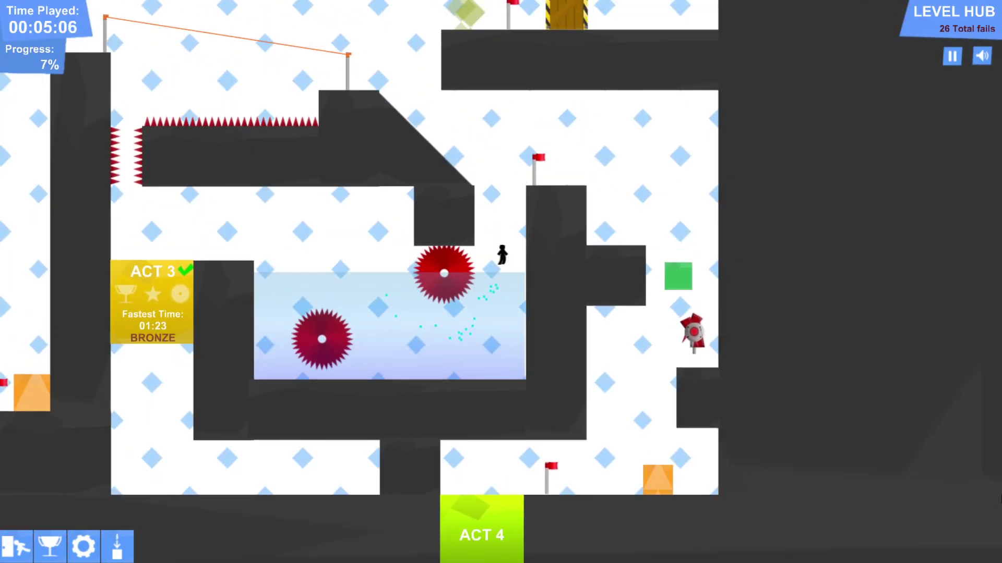
key("Right")
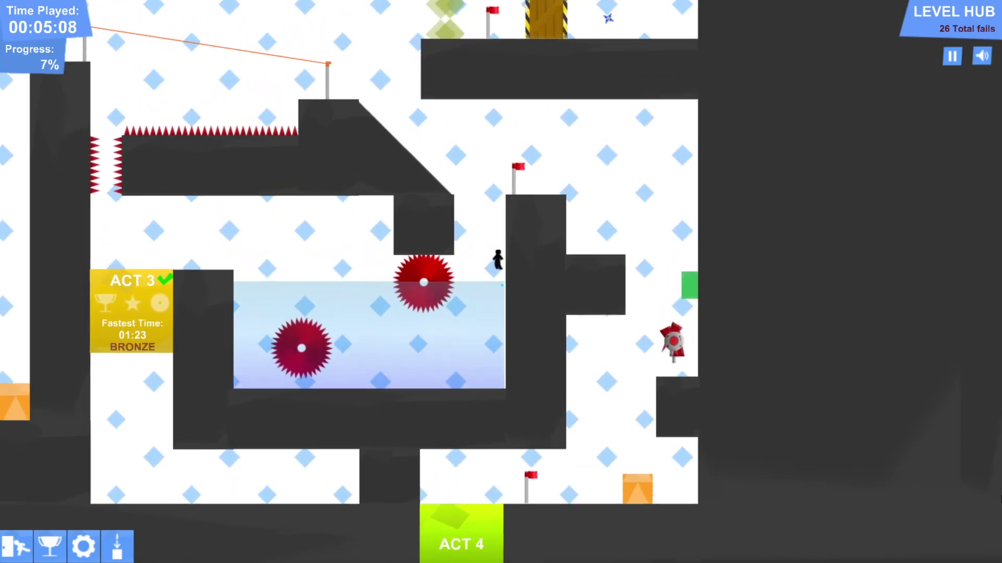
key("Up")
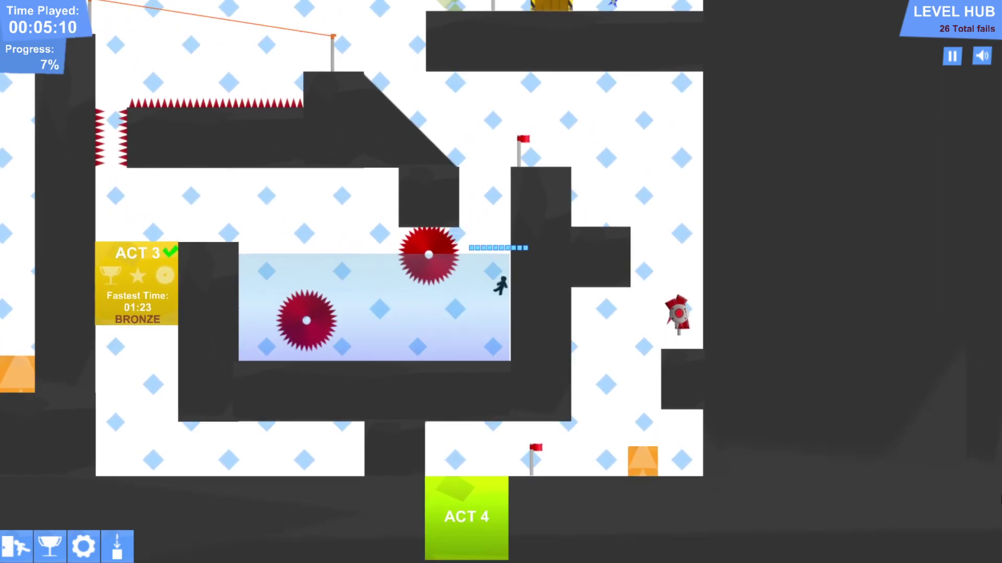
key("Left")
key("Right")
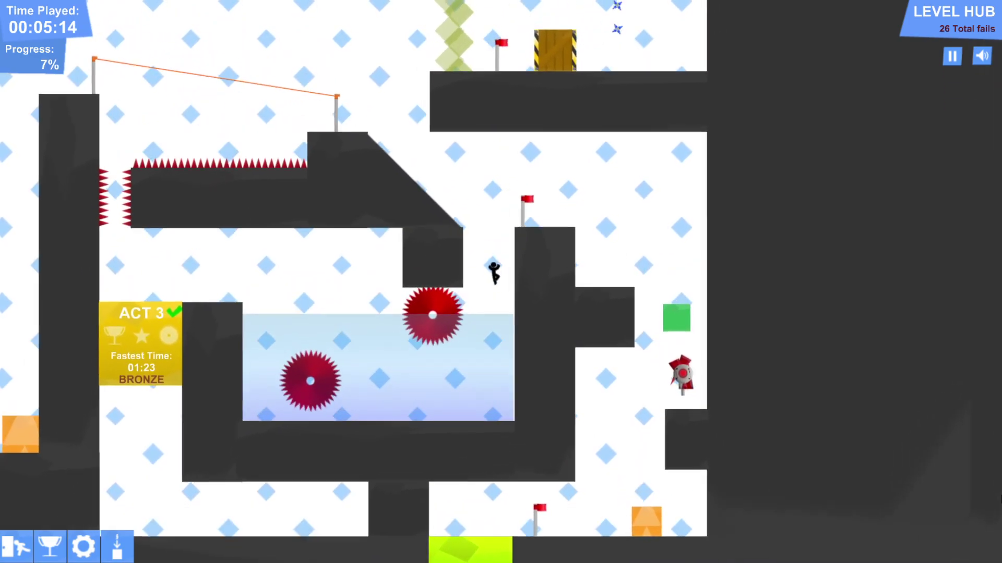
Wall-climb onto the checkpoint block, then drop down the shaft into Act 4.
key("Up")
key("Up")
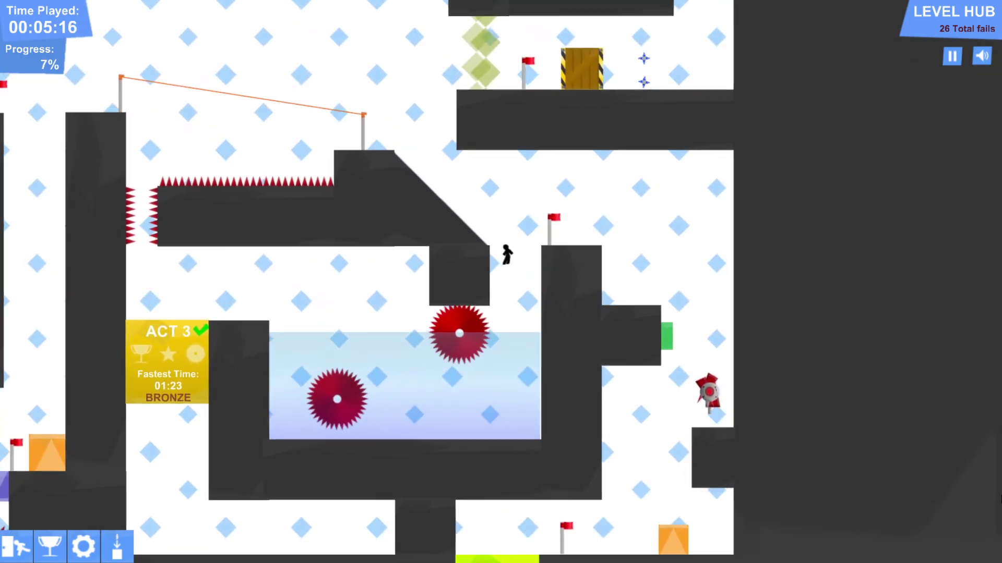
key("Right")
key("Up")
key("Right")
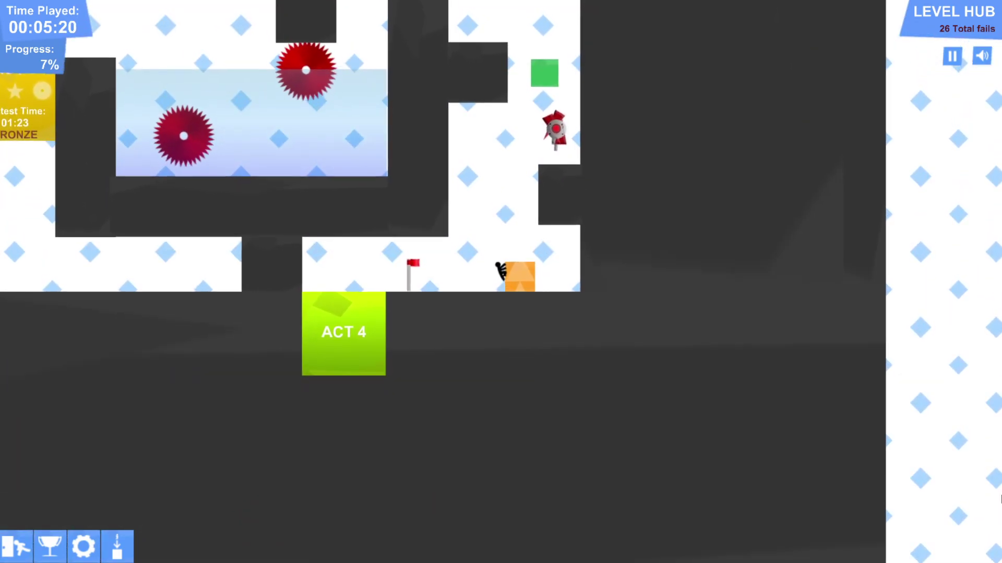
key("Left")
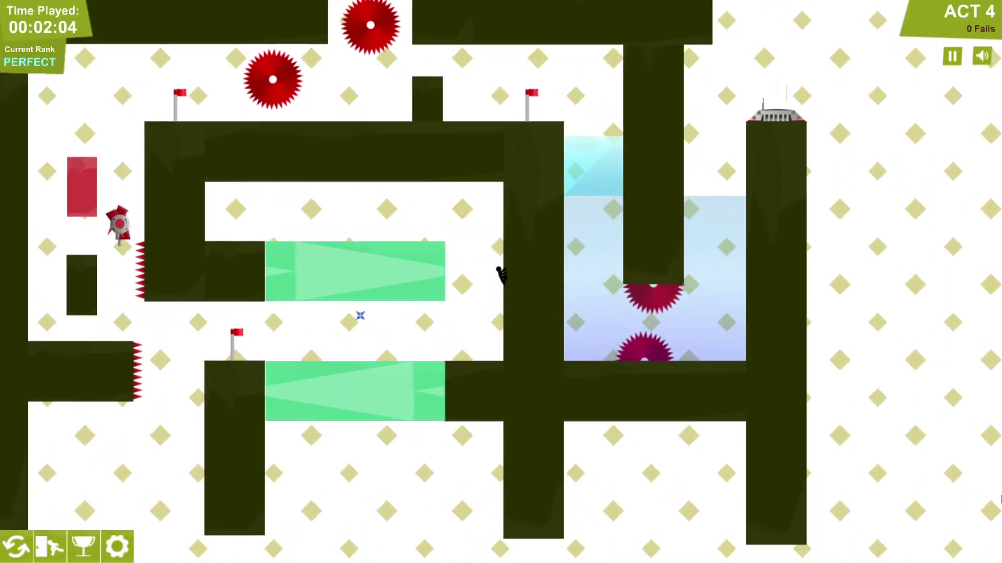
Run left past the checkpoint onto the spiked ledge and its small block.
key("Left")
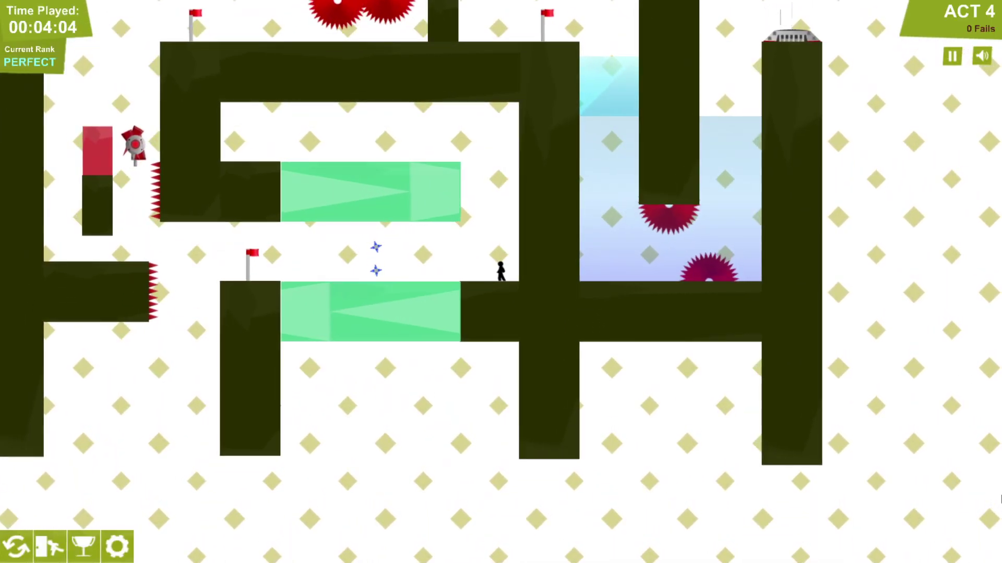
key("Left")
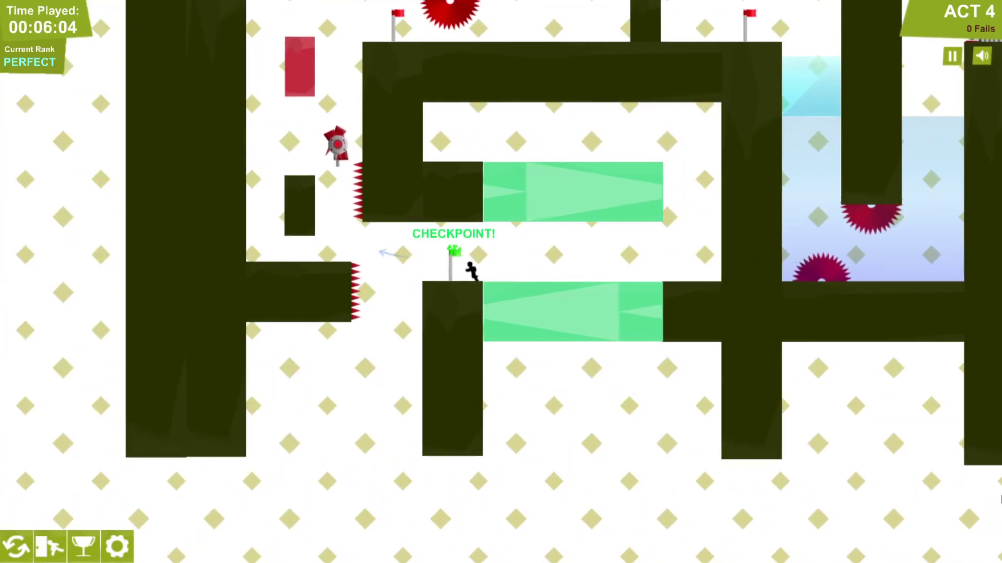
key("Up")
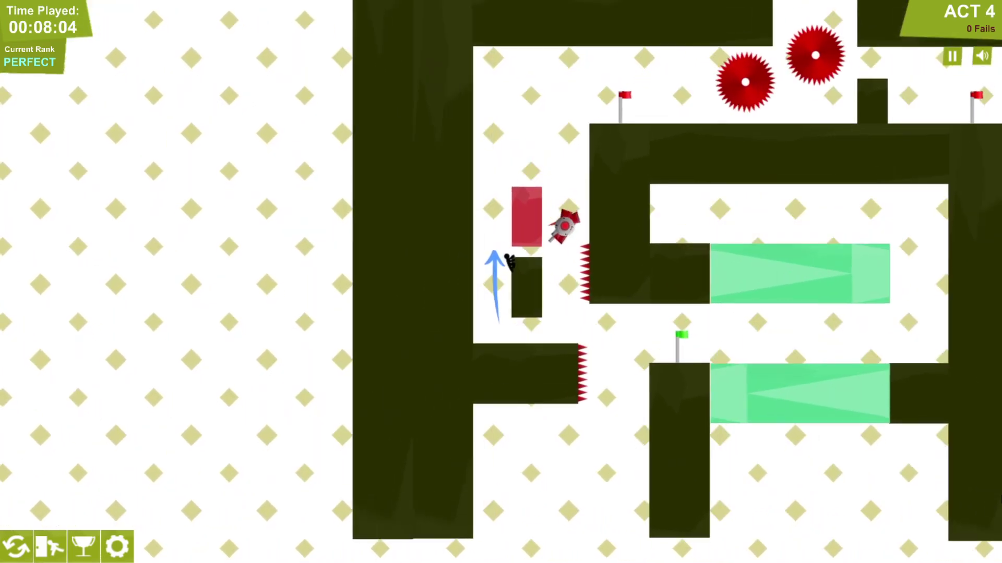
key("Left")
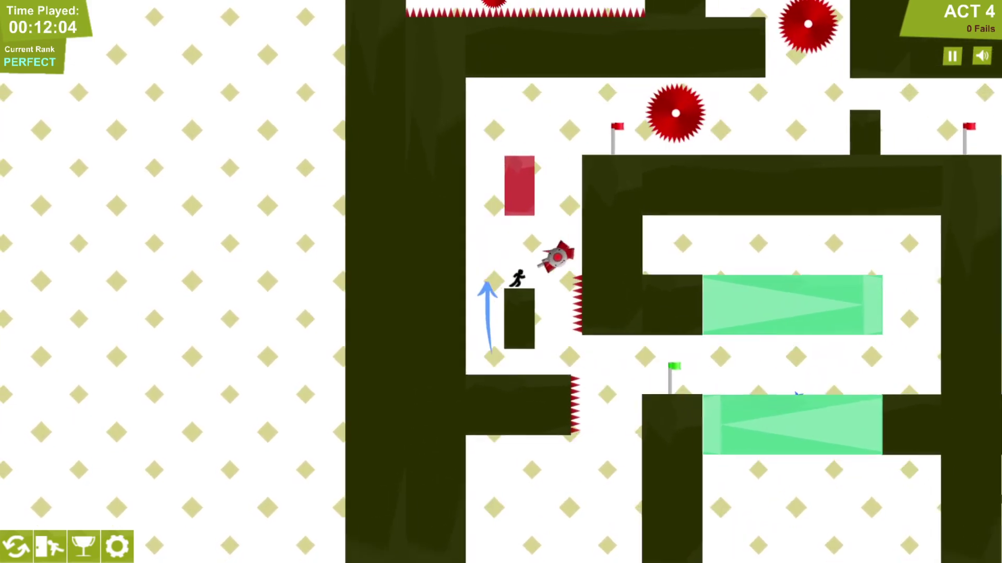
Jump up to the ledge checkpoint, then over the small block to the next checkpoint.
key("Up")
key("Left")
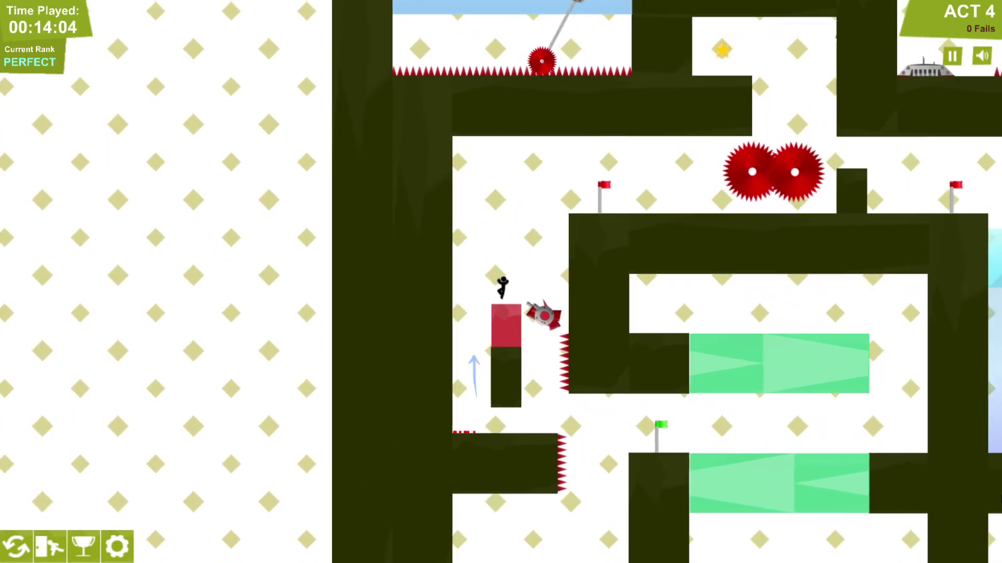
key("Up")
key("Right")
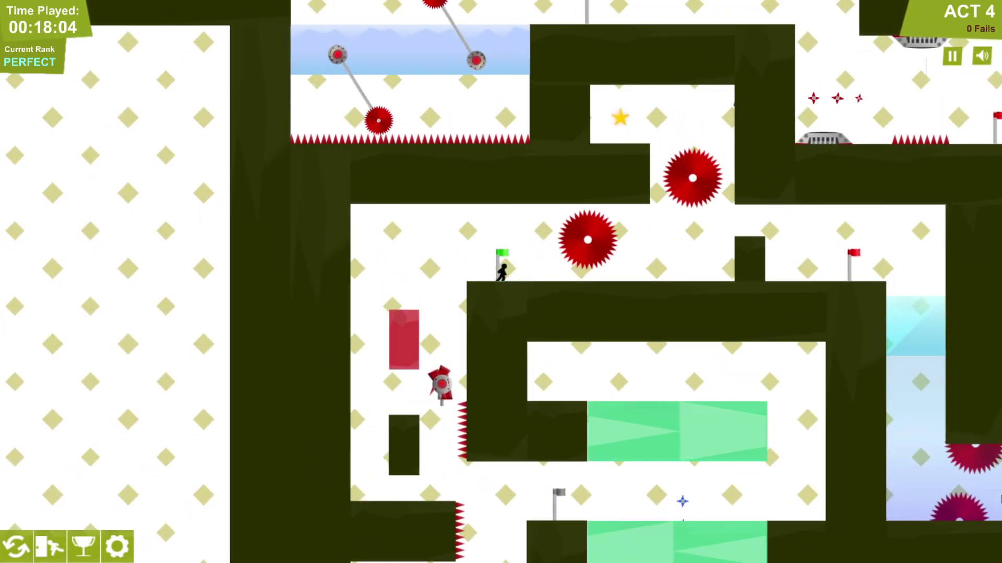
key("Right")
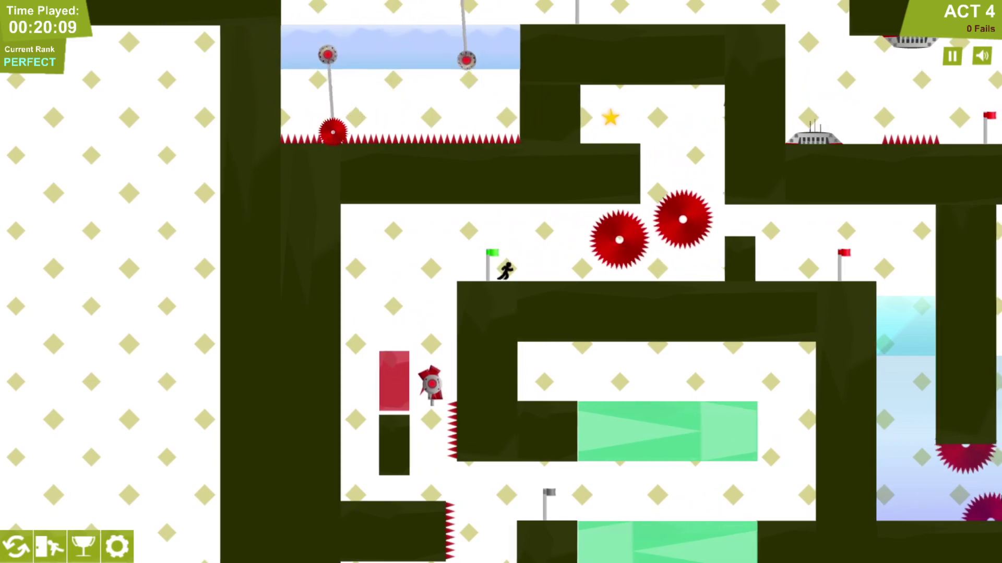
key("Right")
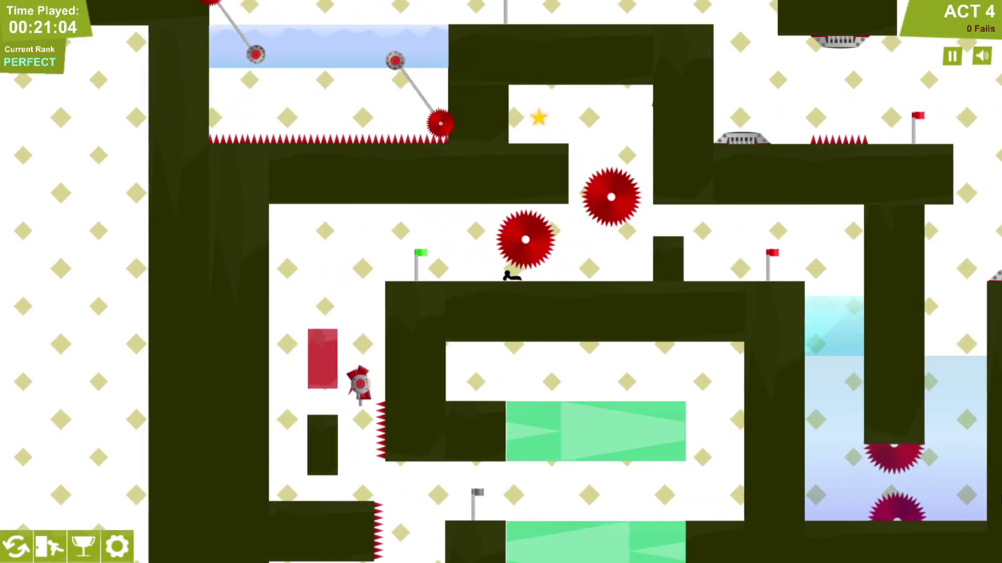
key("Up")
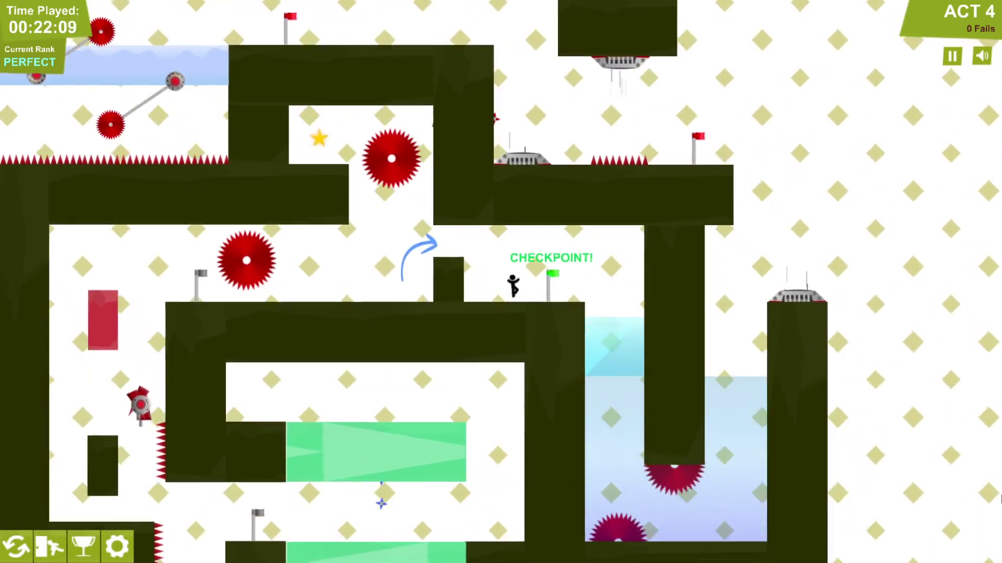
key("Right")
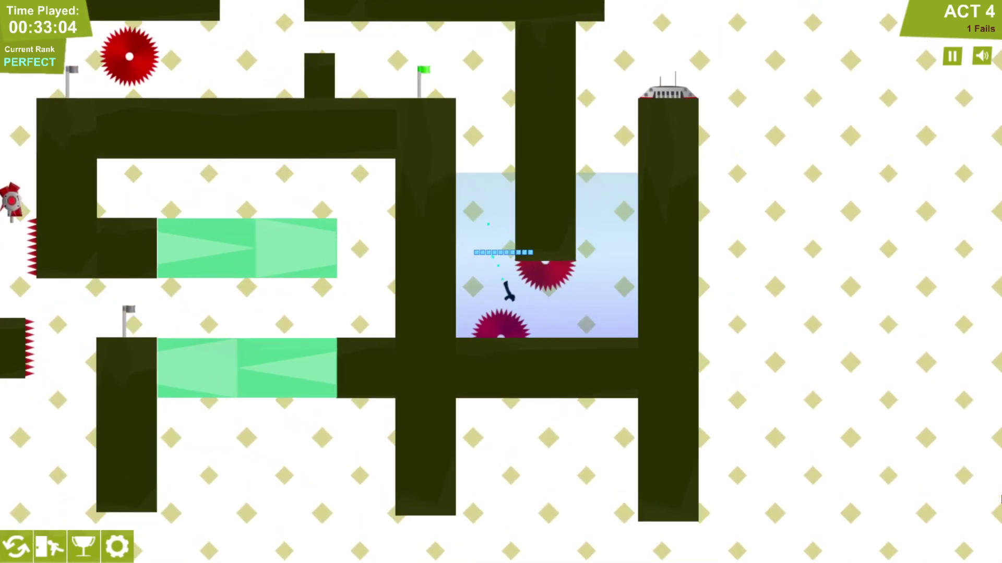
Swim right across the saw pool and climb to the upper platform checkpoint.
key("Right")
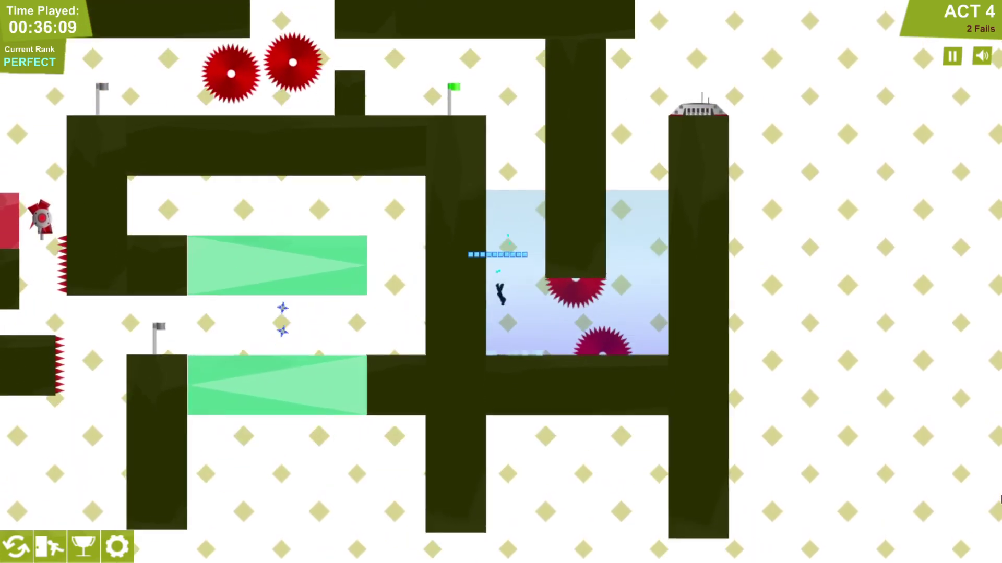
key("Right")
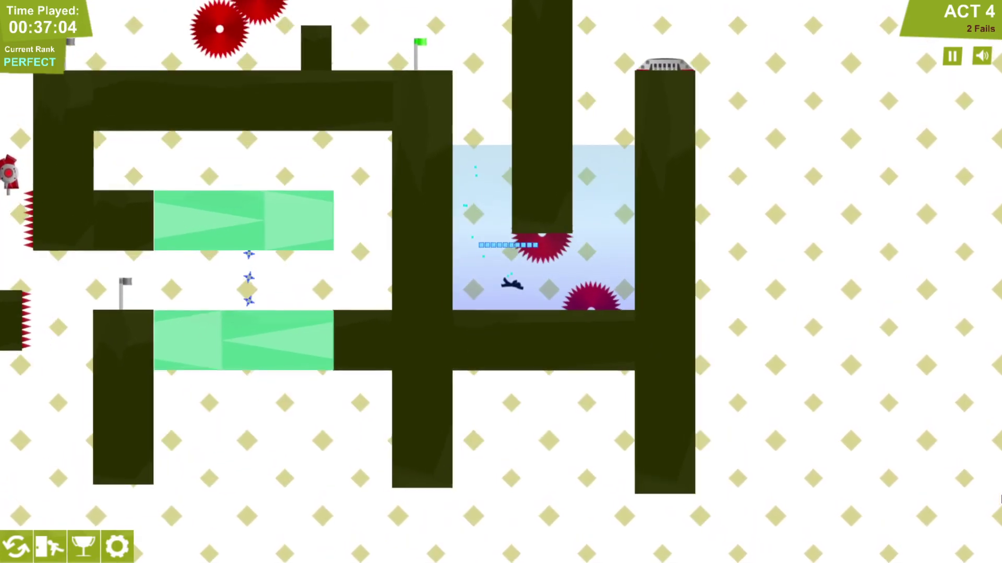
key("Up")
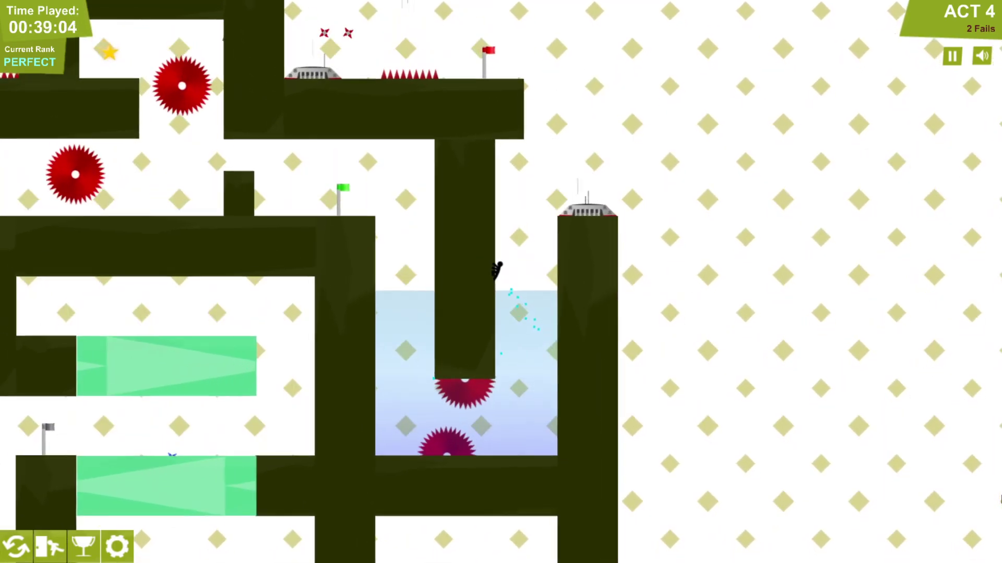
key("Up")
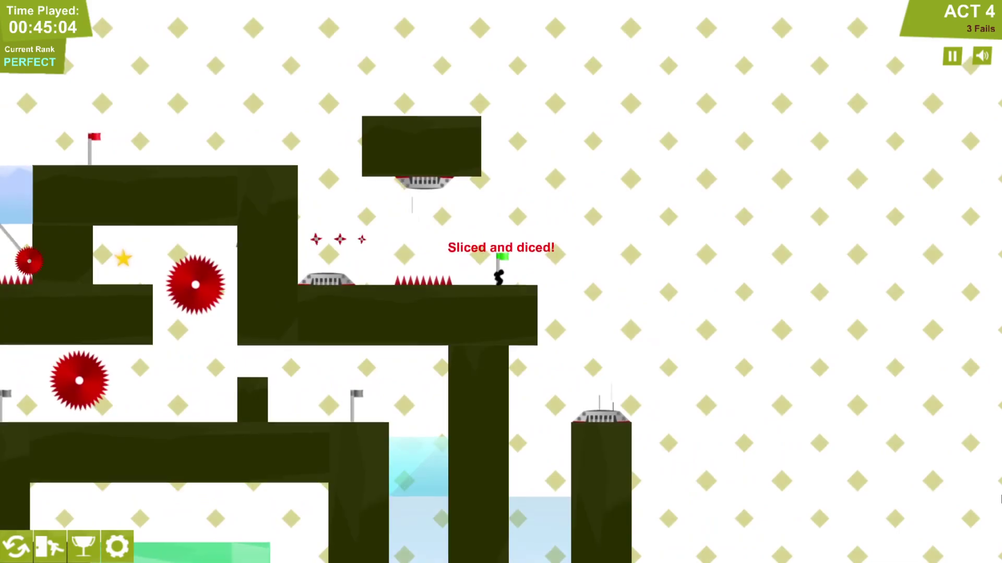
Run left, bounce off the spring and climb the upper-left block toward the exit tunnel.
key("Left")
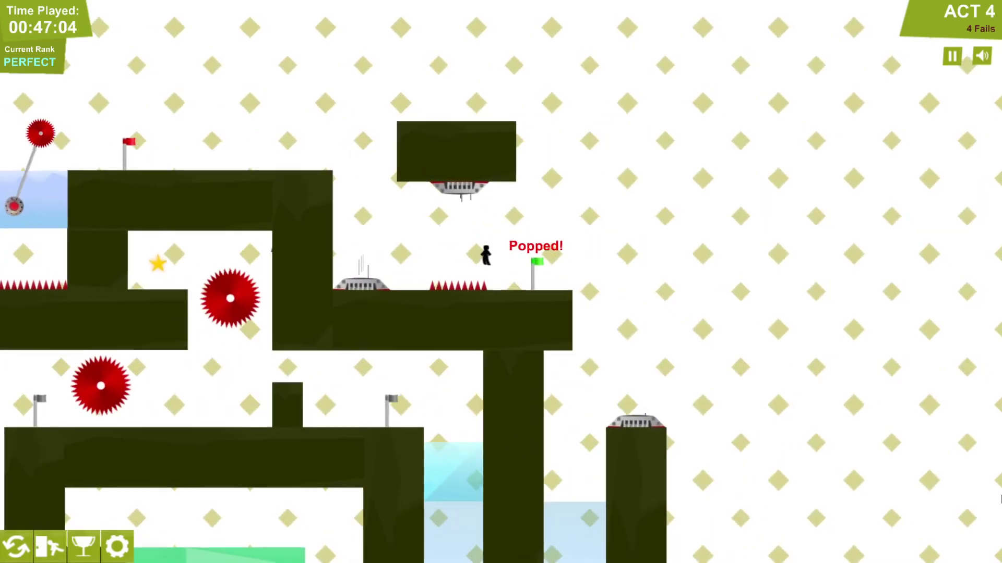
key("Left")
key("Left")
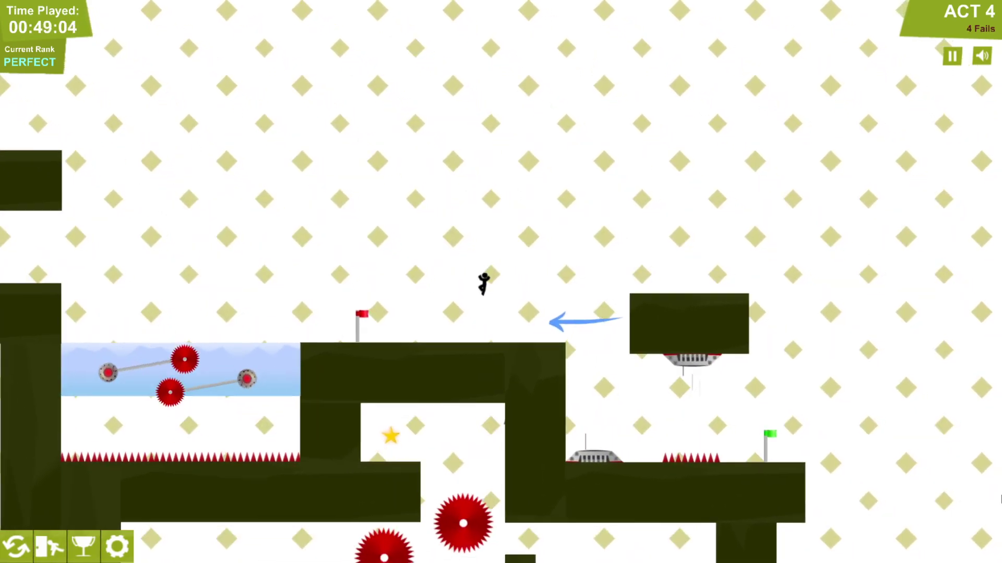
key("Left")
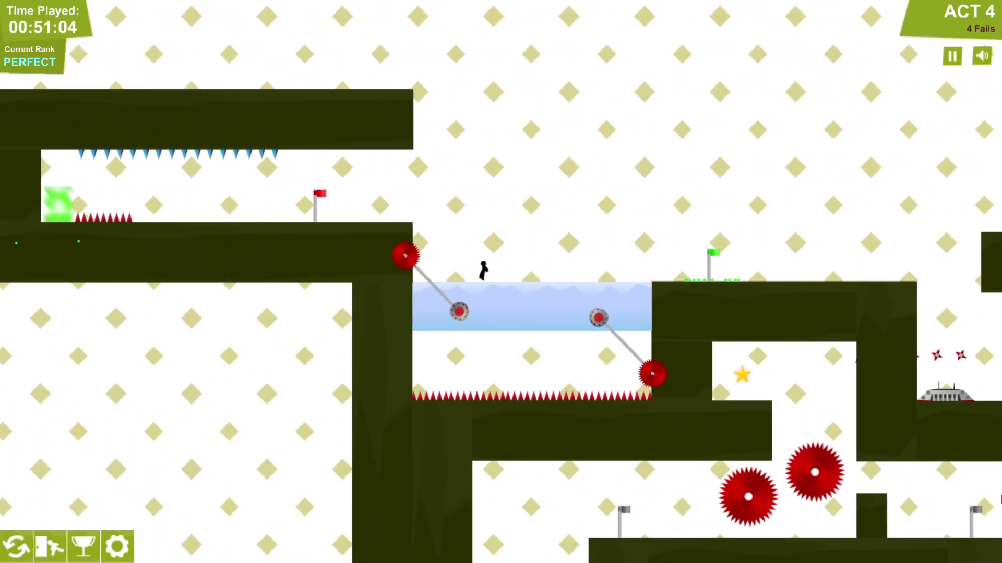
key("Left")
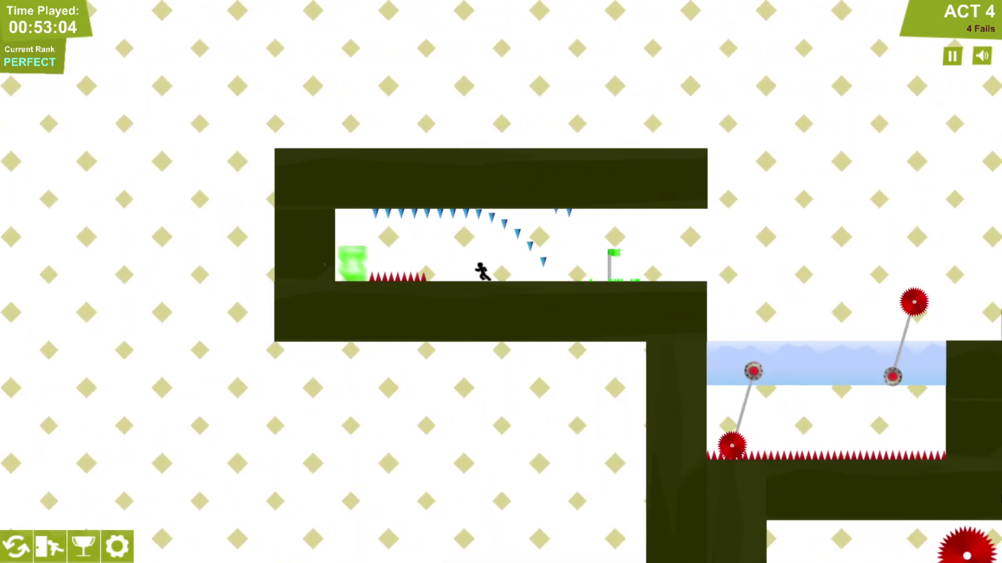
Jump into the Act 4 exit and climb the hub's tall pillar to the checkpoint.
key("Up")
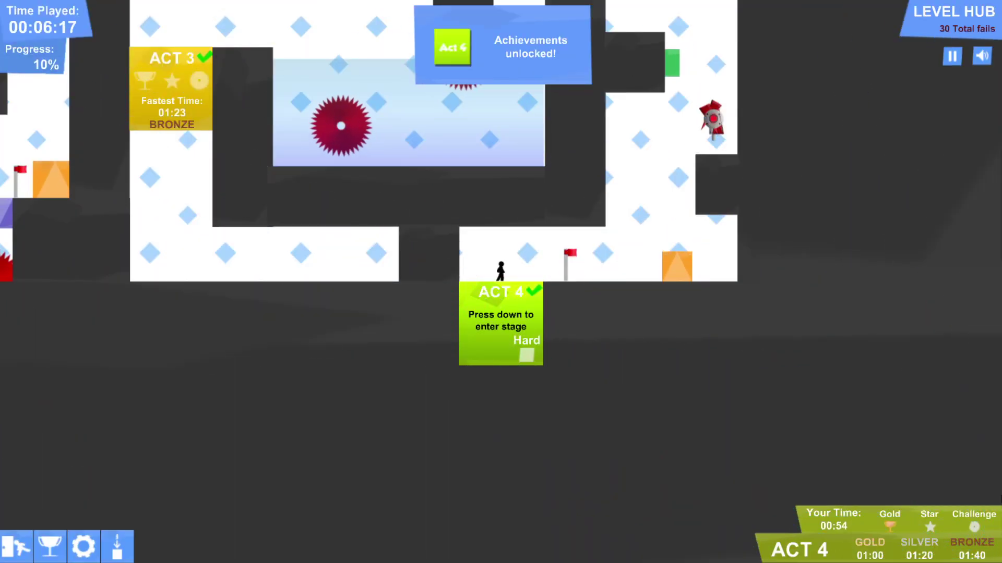
key("Right")
key("Right")
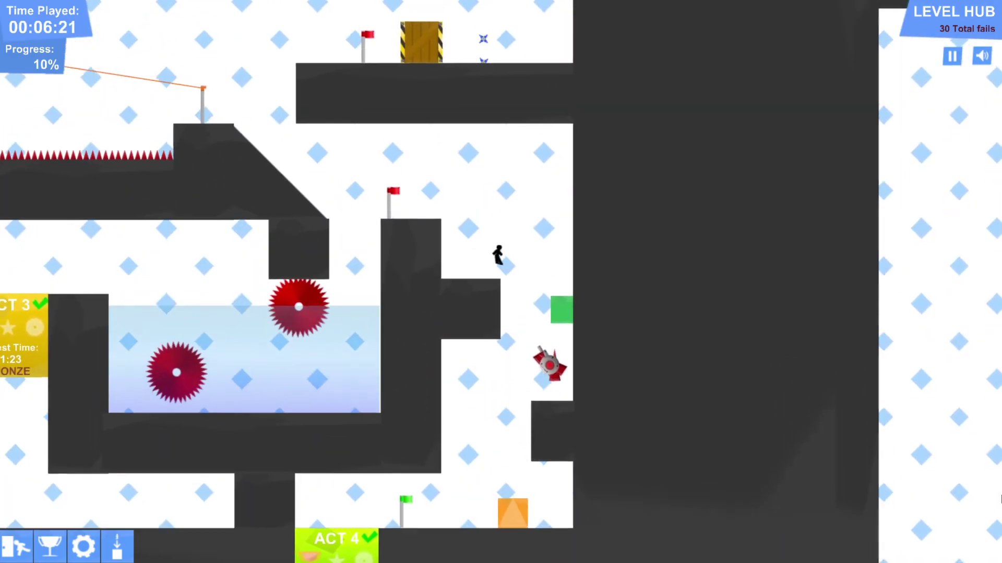
key("Left")
key("Up")
Climb the slope past the flag, onto the yellow crate and up the block.
key("Left")
key("Up")
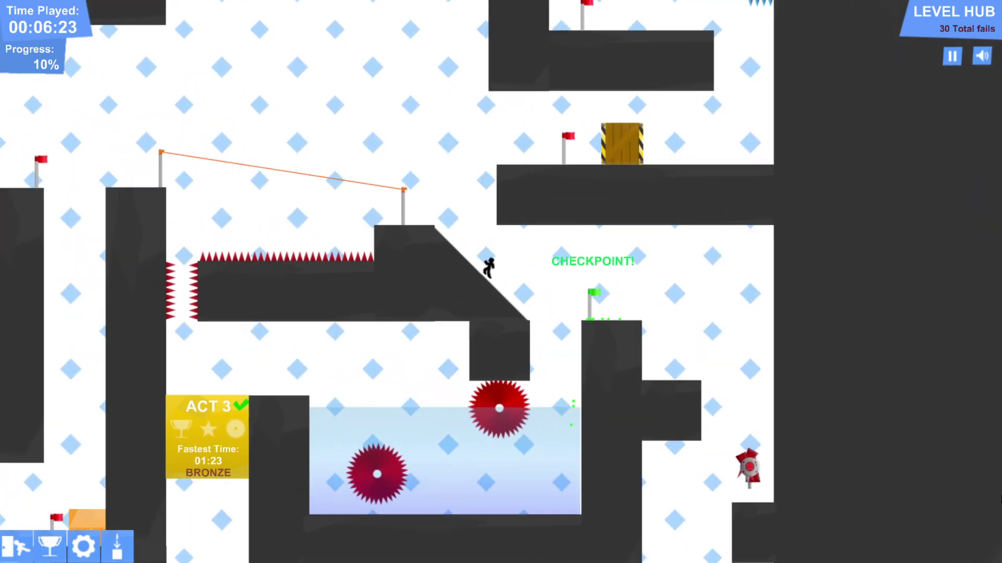
key("Up")
key("Right")
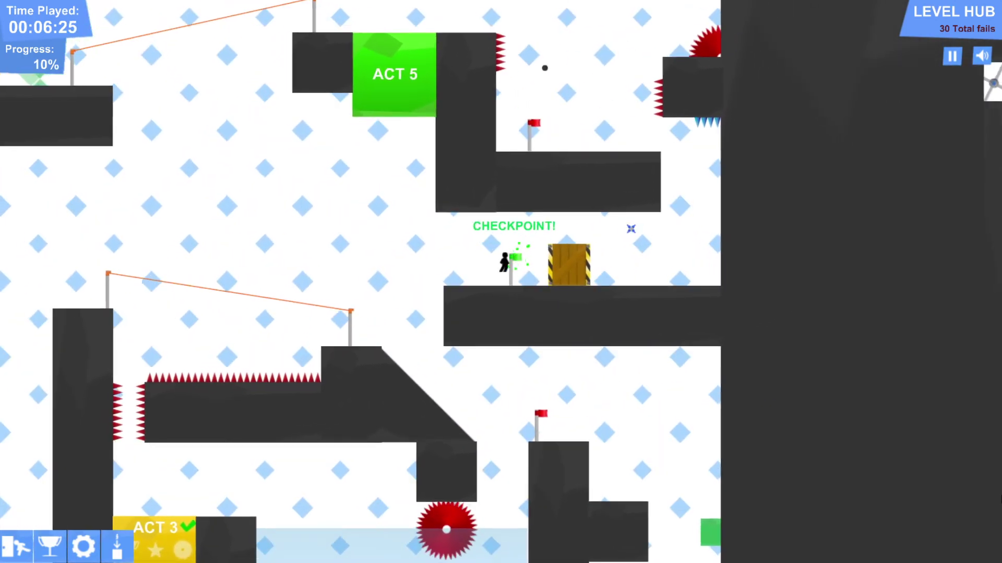
key("Up")
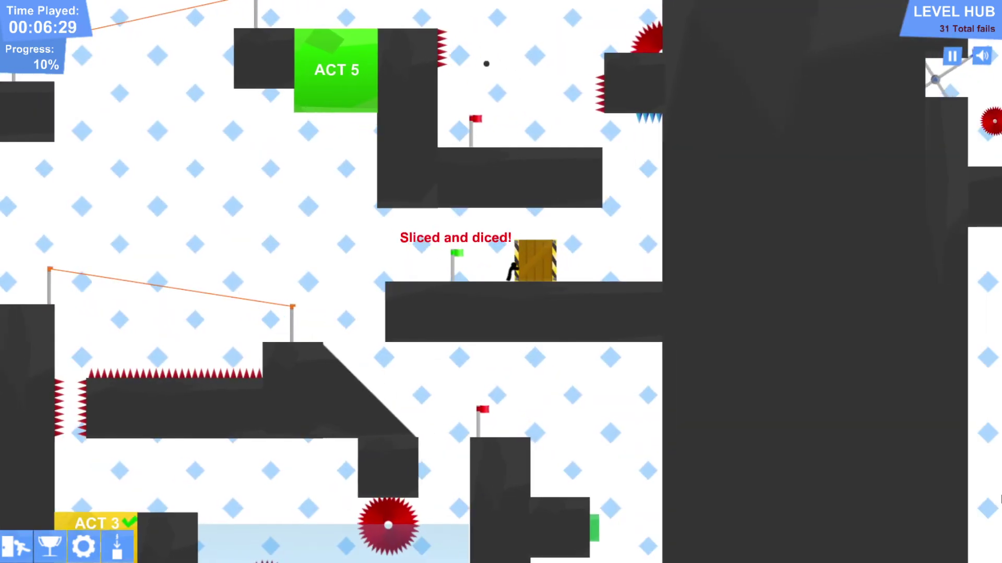
key("Up")
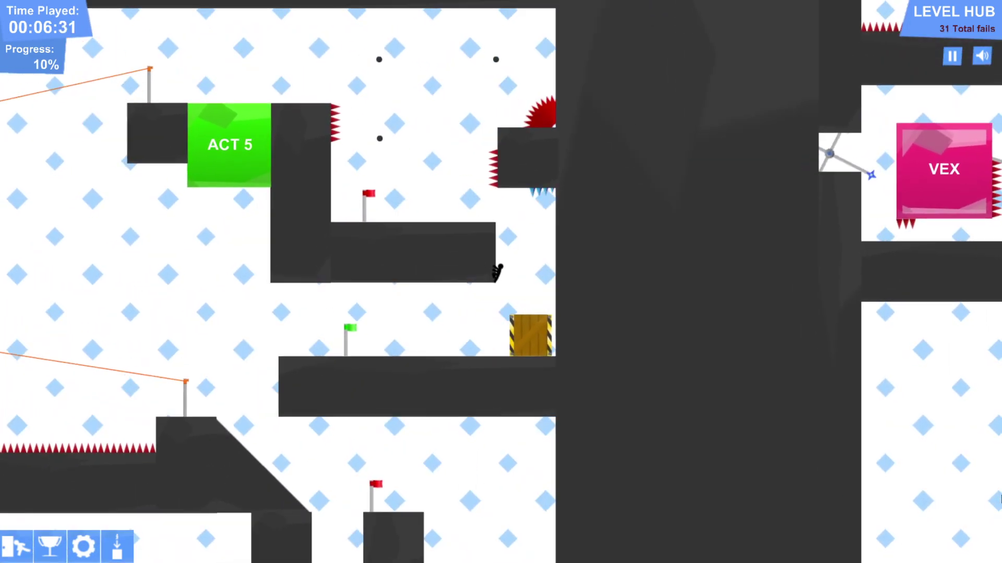
key("Up")
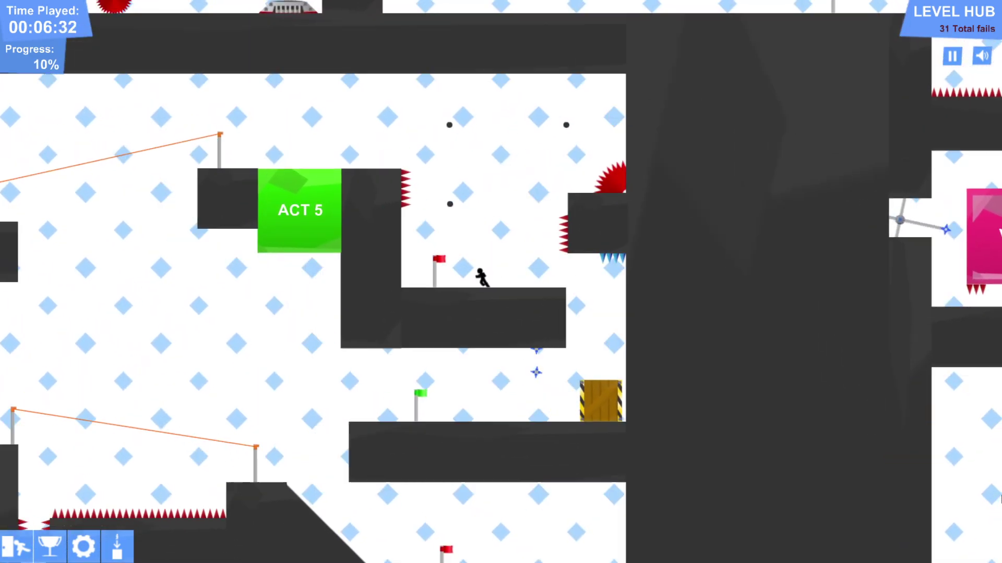
Wall-jump past the checkpoint onto the saw platform and toward the Act 5 wall.
key("Left")
key("Up")
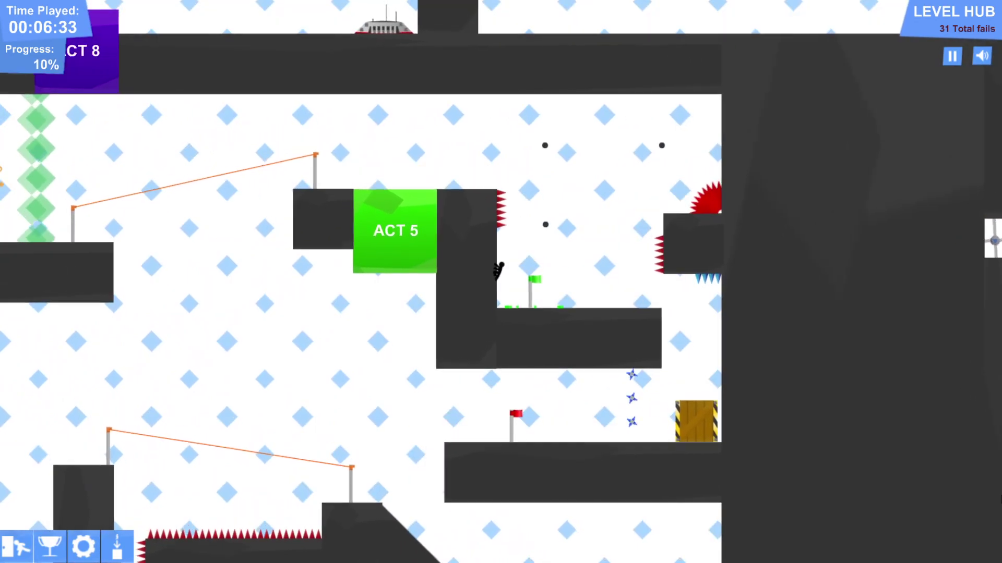
key("Right")
key("Up")
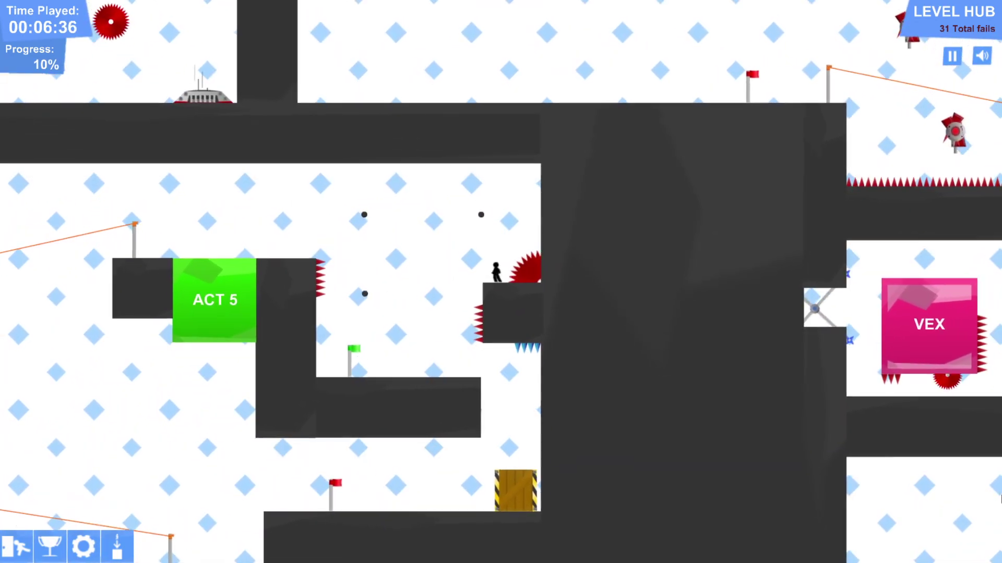
key("Left")
key("Up")
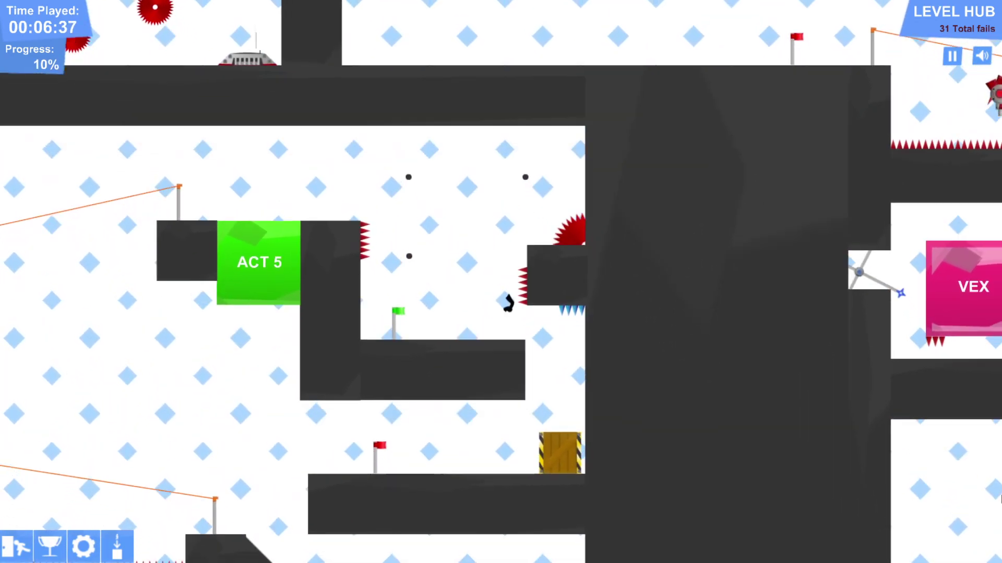
key("Up")
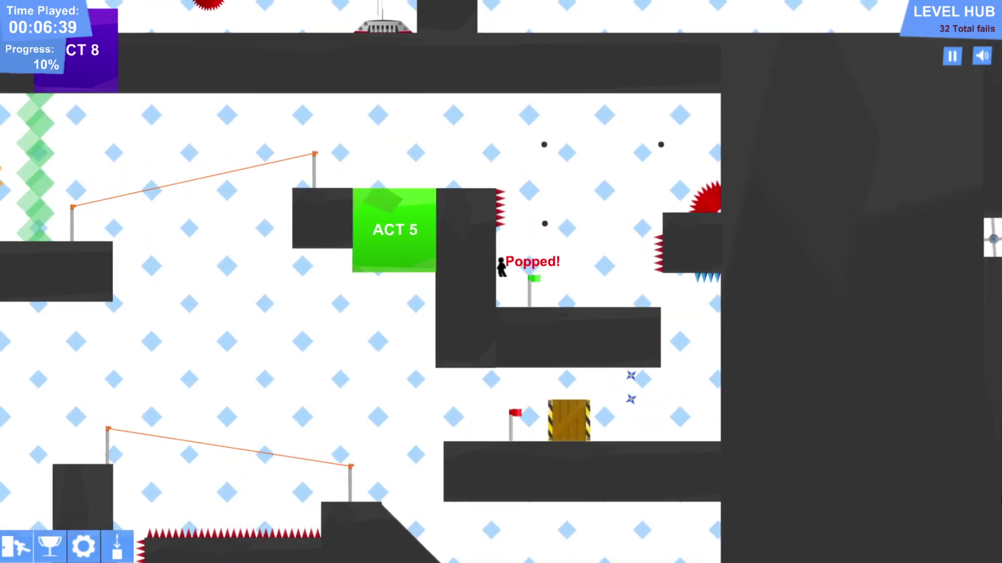
After respawning, get past the saw-platform wall and spiked block to the Act 5 door.
key("Right")
key("Up")
key("Up")
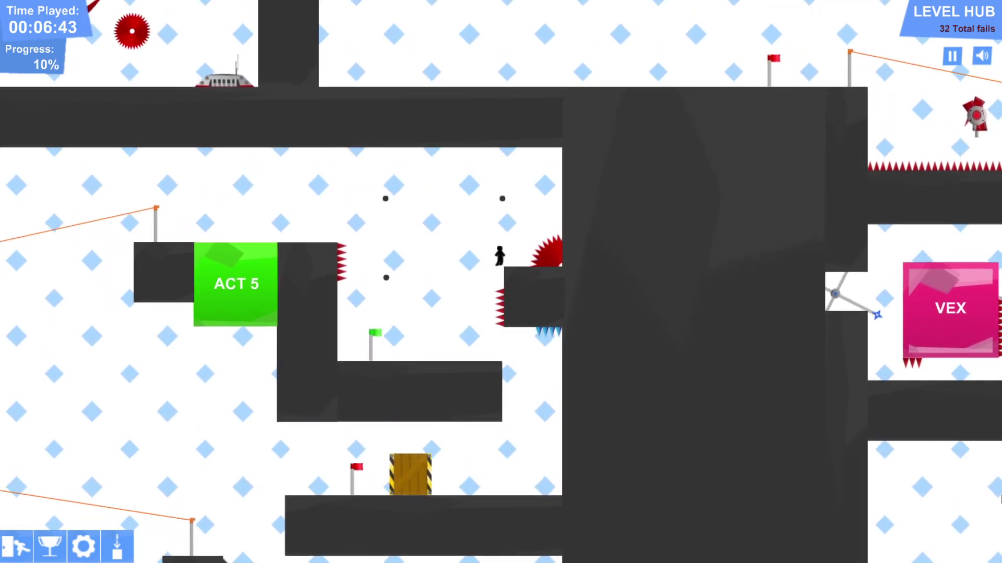
key("Left")
key("Up")
key("Left")
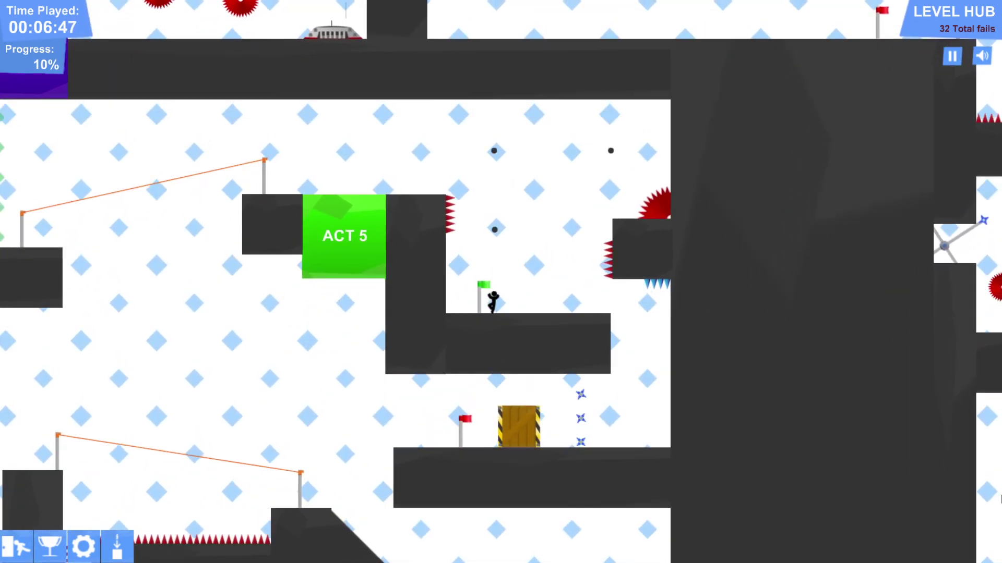
key("Up")
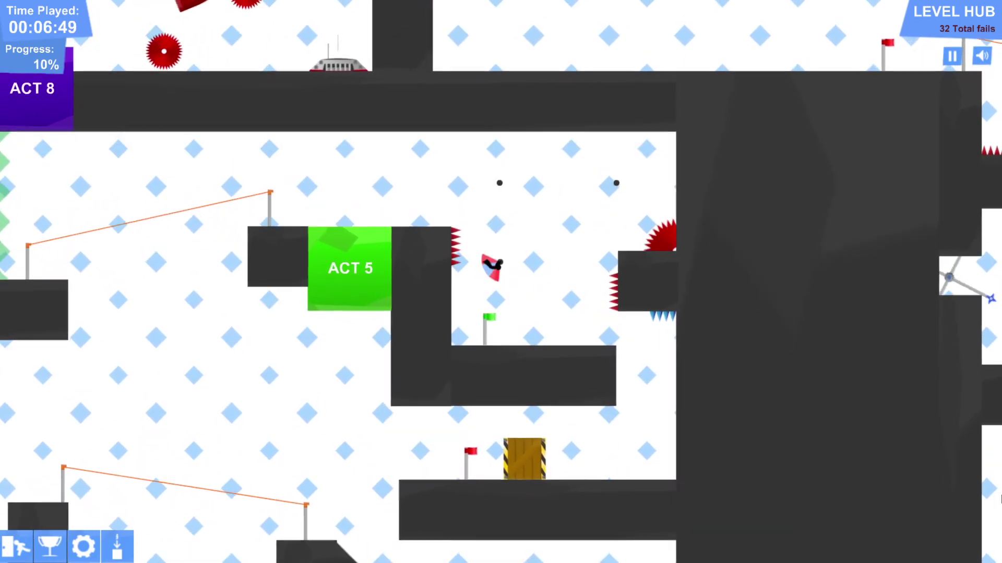
key("Right")
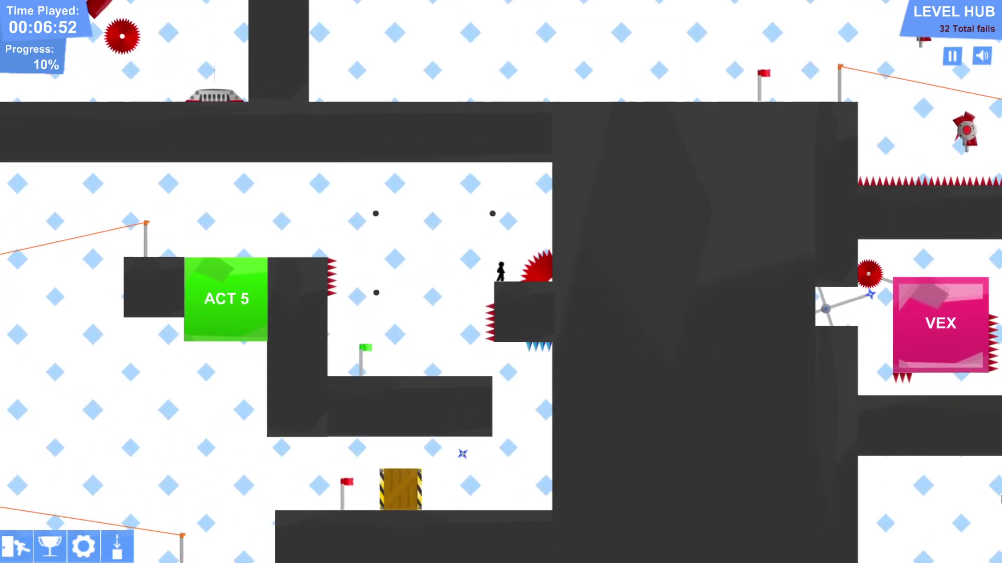
key("Up")
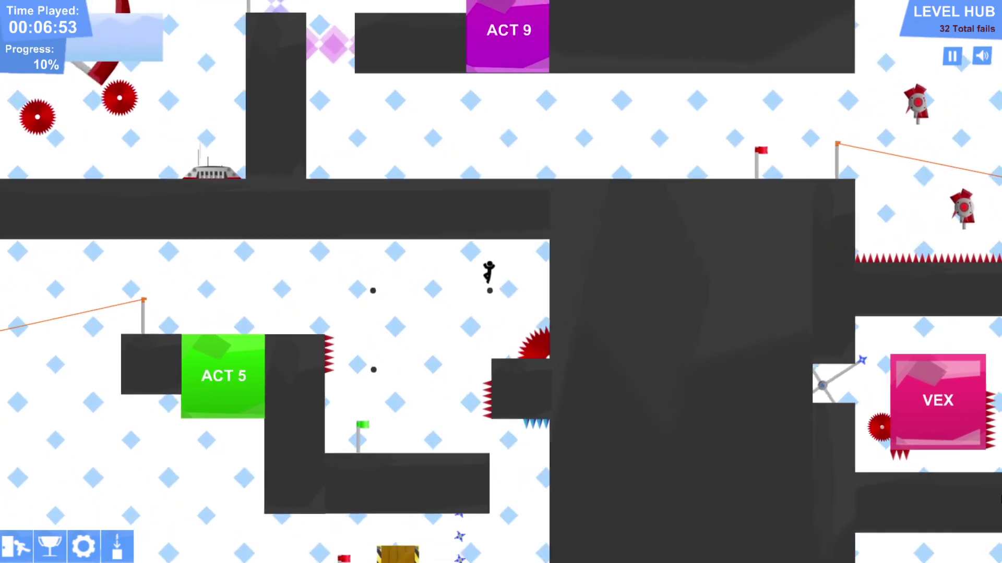
key("Left")
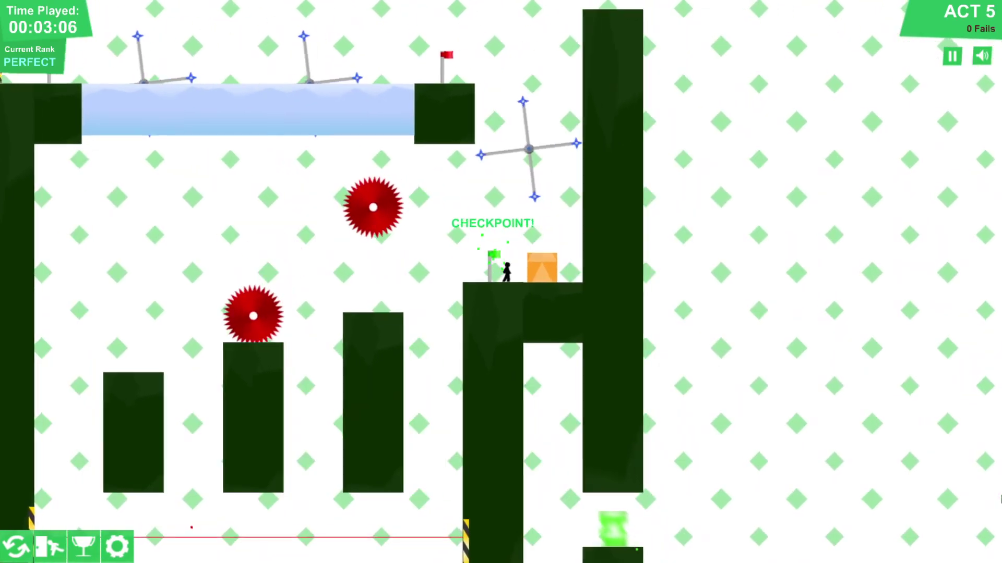
Jump across the opening pillars to the red-flag checkpoint platform.
key("Up")
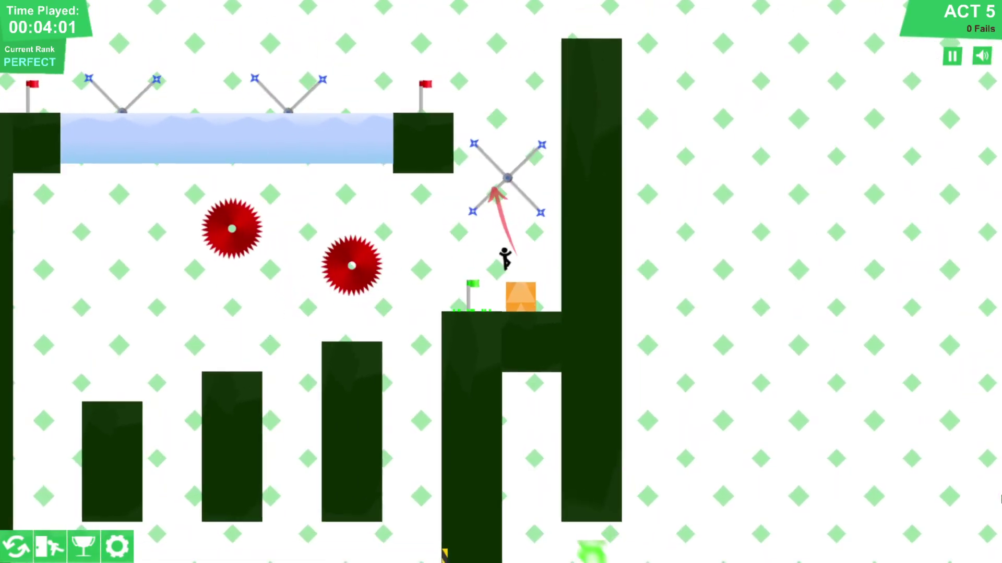
key("Up")
key("Left")
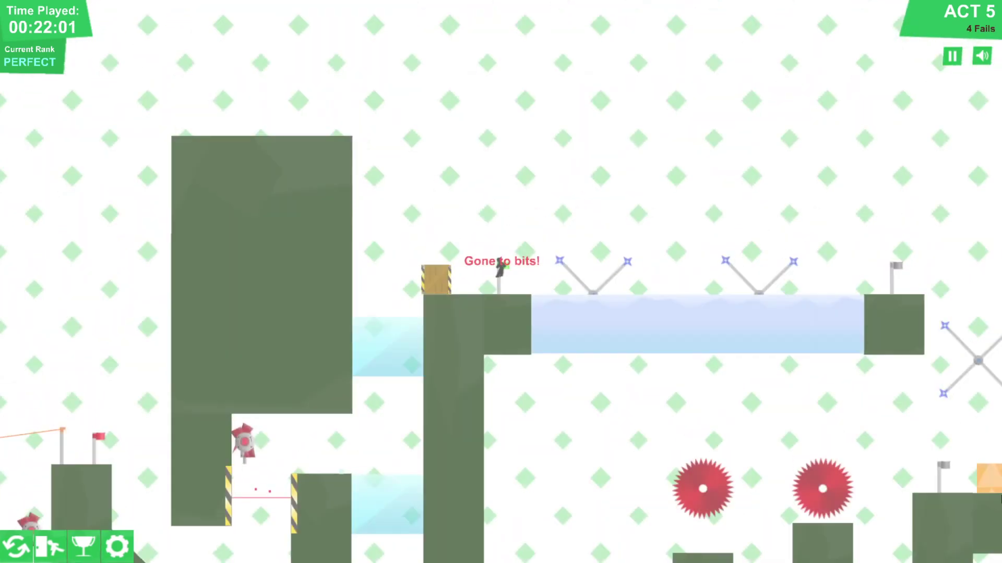
Walk left from the flag and hop around beside the crate.
key("Left")
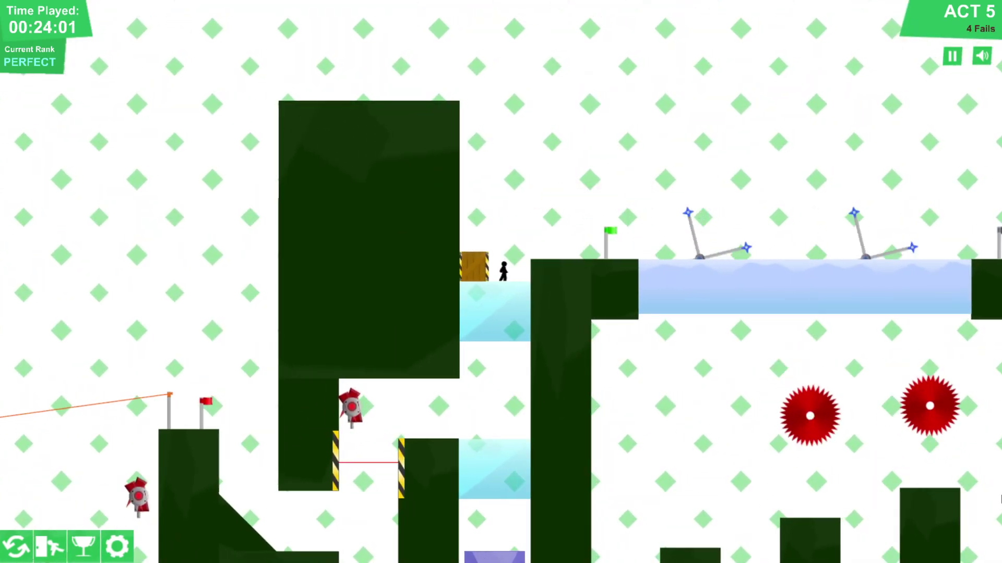
key("Up")
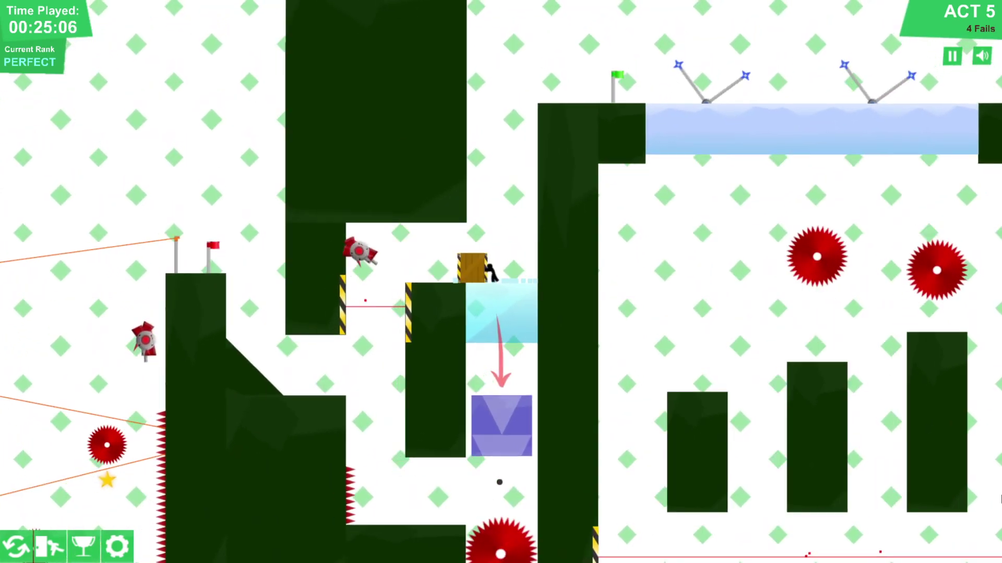
key("Right")
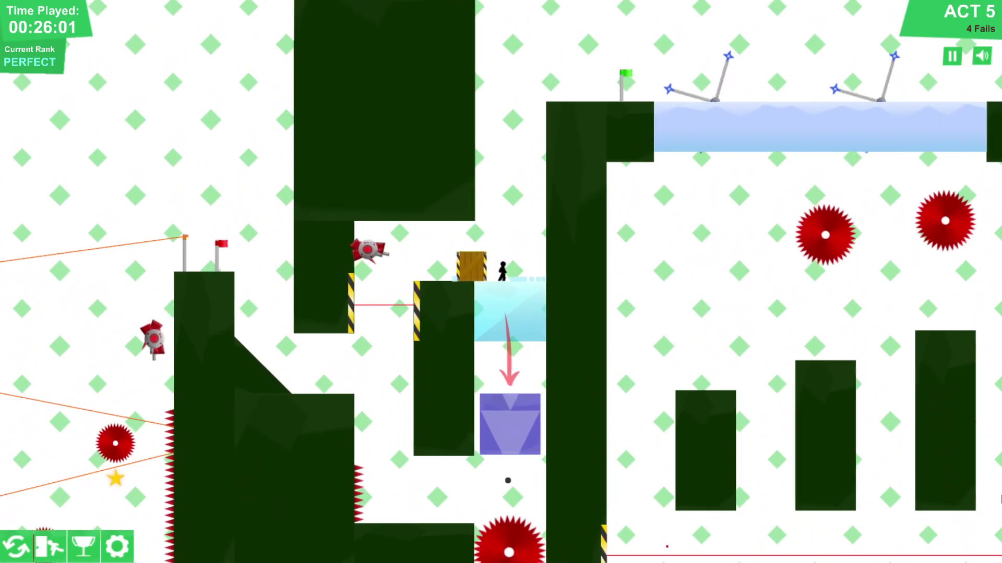
key("Up")
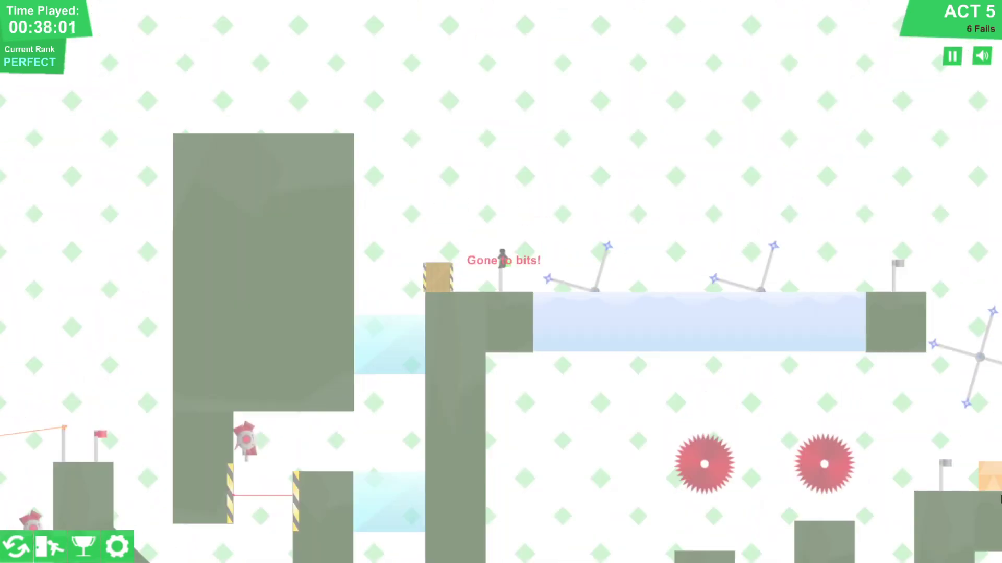
Retry the shaft drop after saw deaths and push the crate left from the checkpoint.
key("Left")
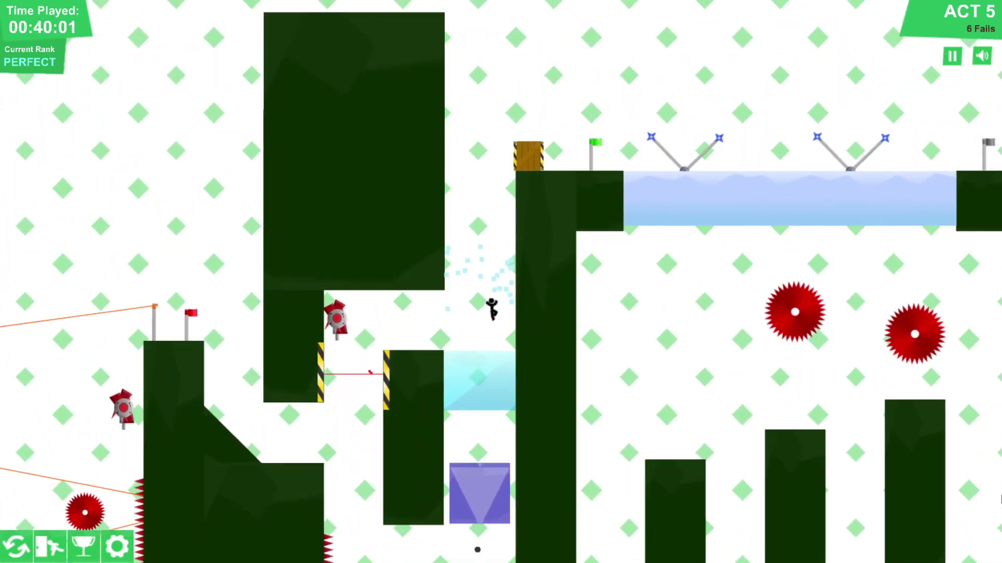
key("Left")
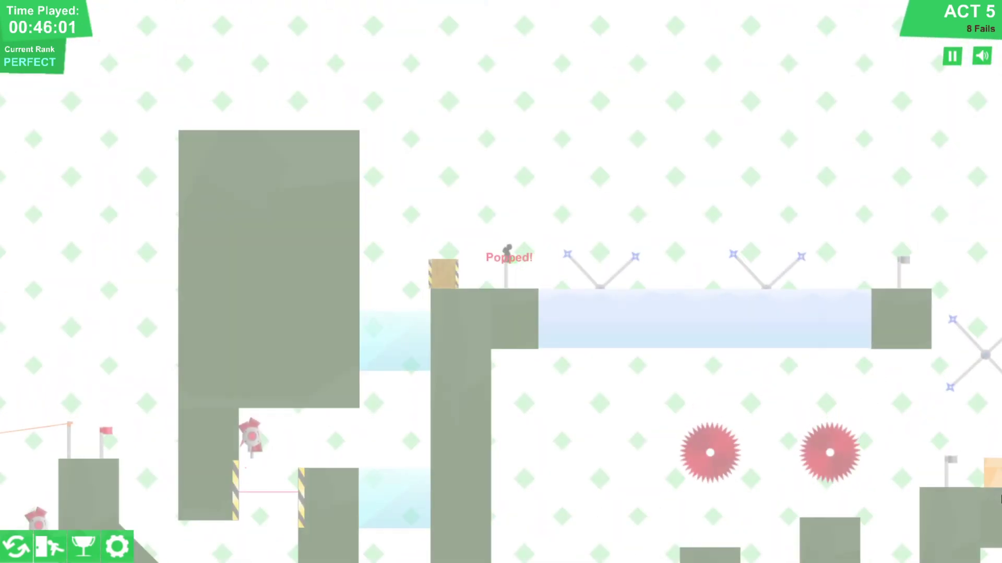
key("Right")
key("Left")
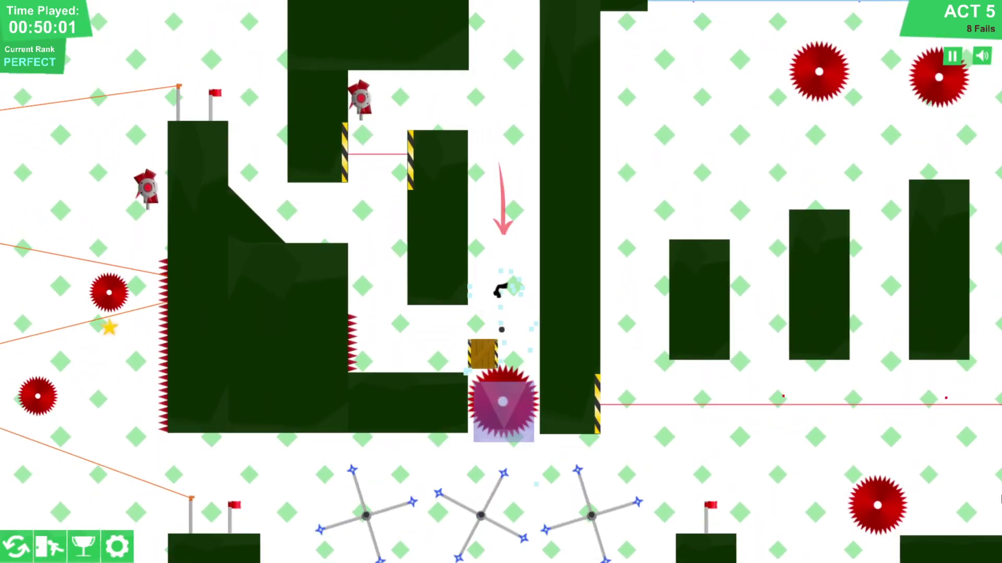
key("Left")
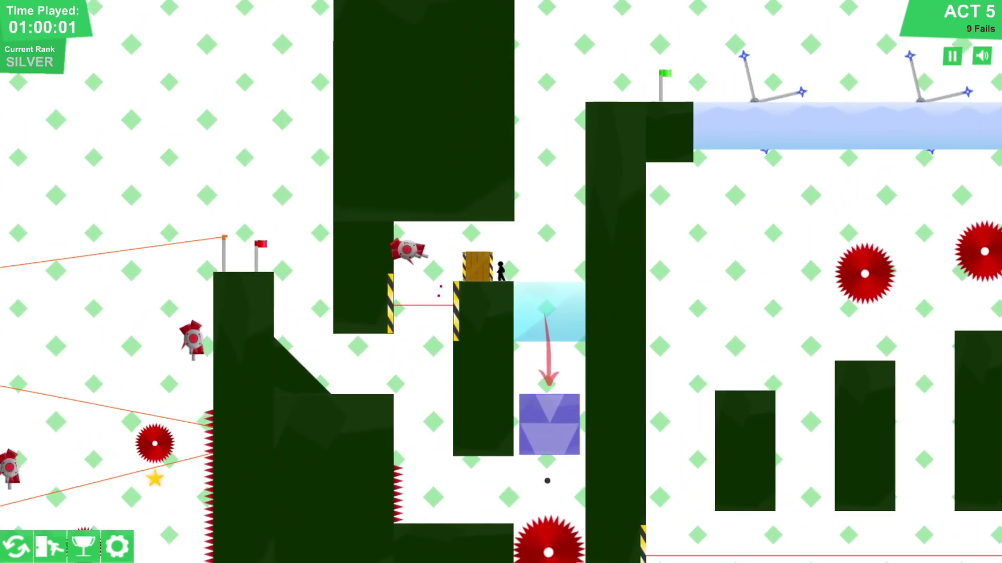
Push the crate left along the ledge, hopping onto the purple block.
key("Left")
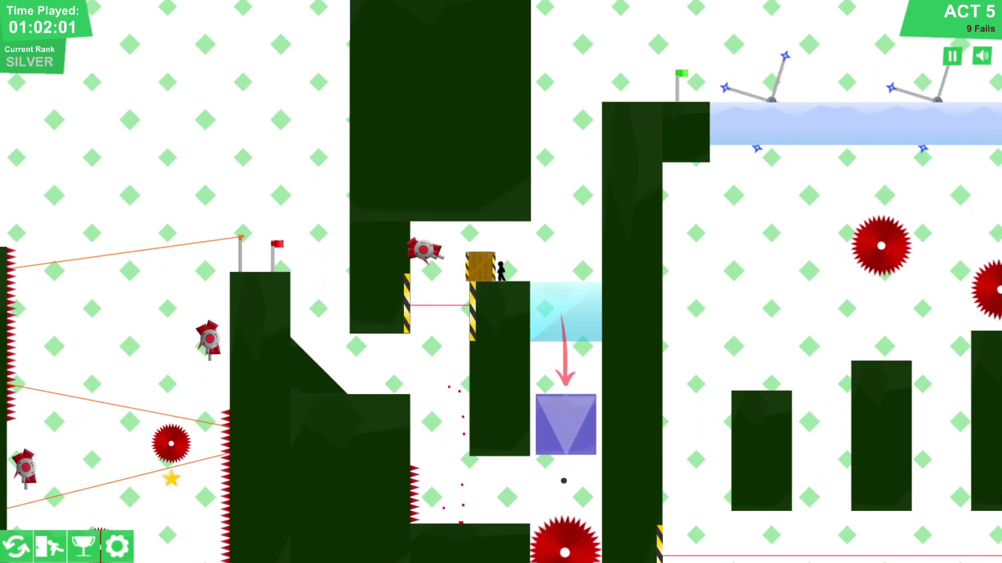
key("Left")
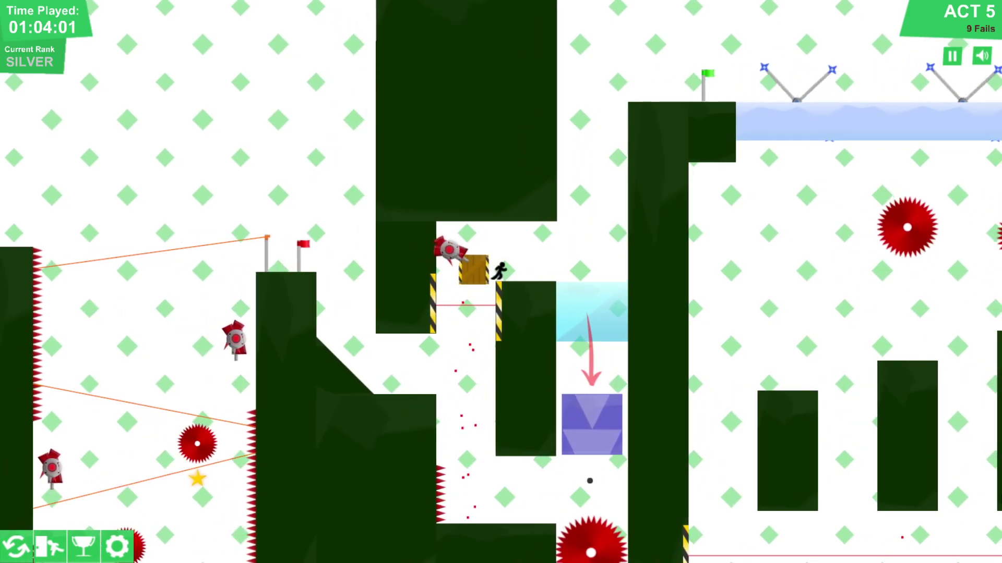
key("Right")
key("Up")
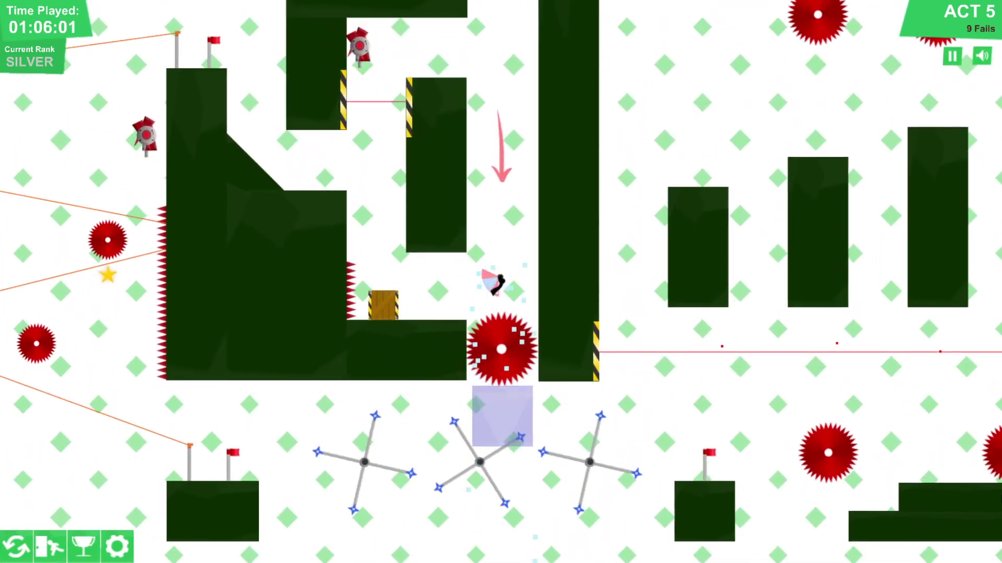
key("Left")
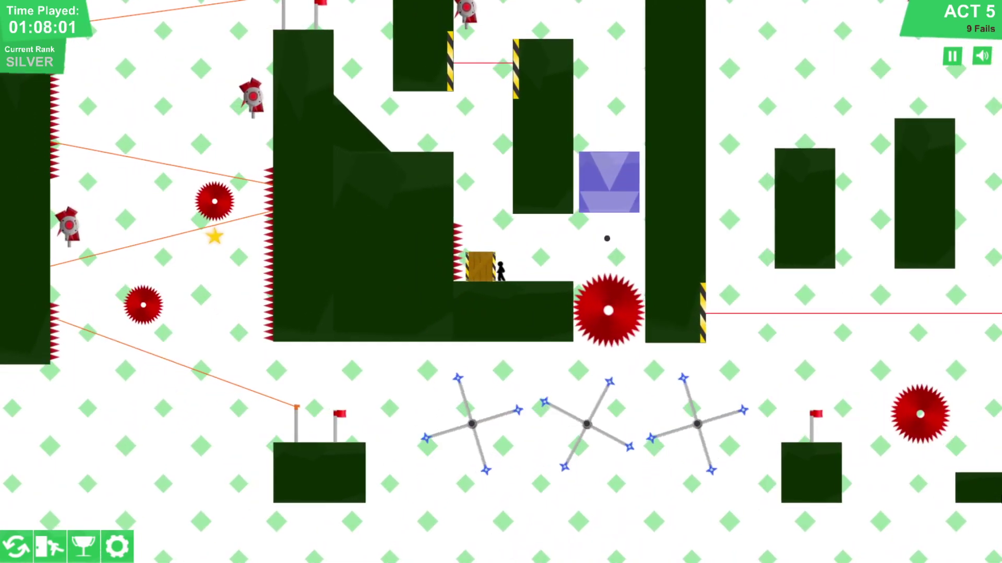
key("Right")
key("Left")
Climb over the diagonal wall to the flag-block checkpoint.
key("Up")
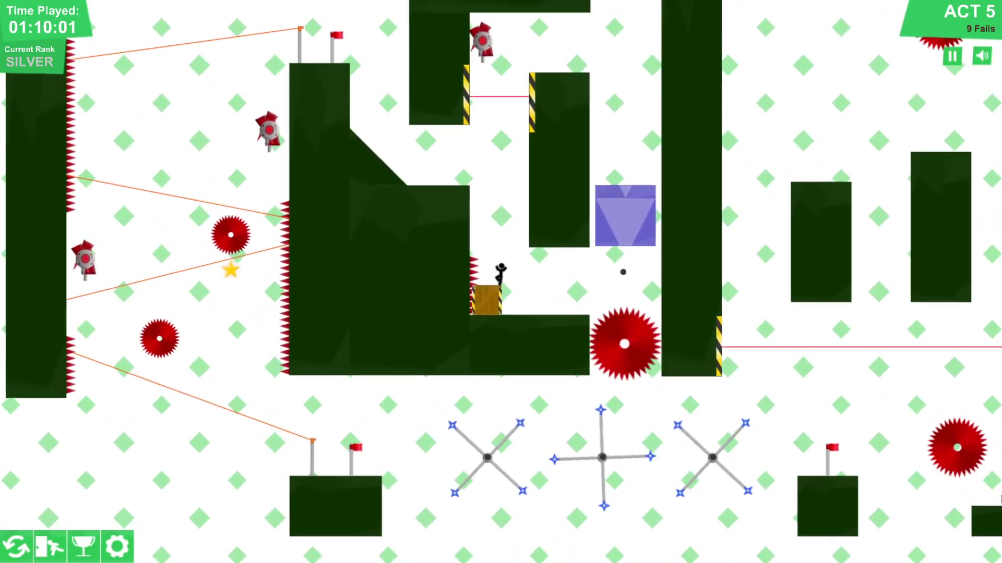
key("Left")
key("Left")
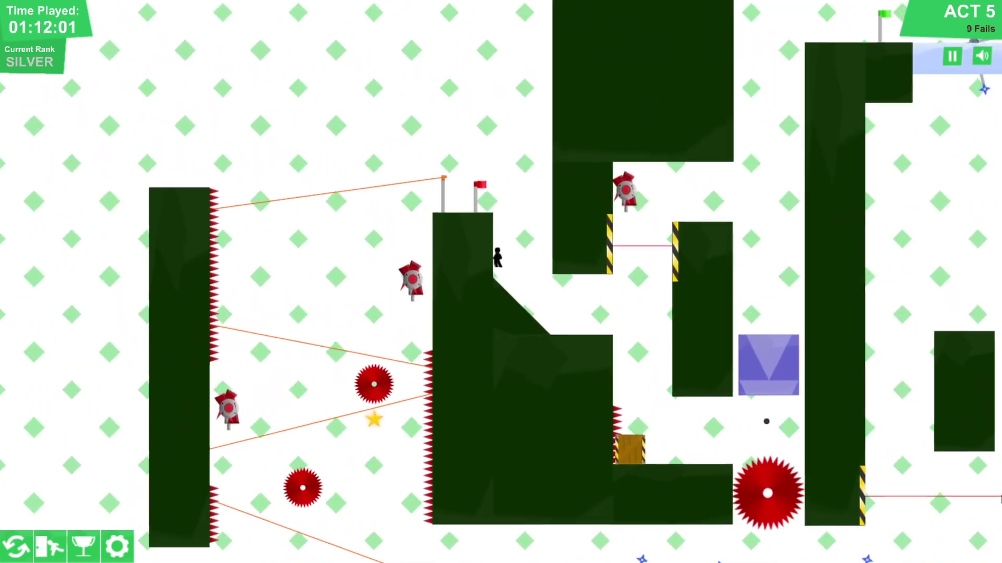
key("Up")
key("Left")
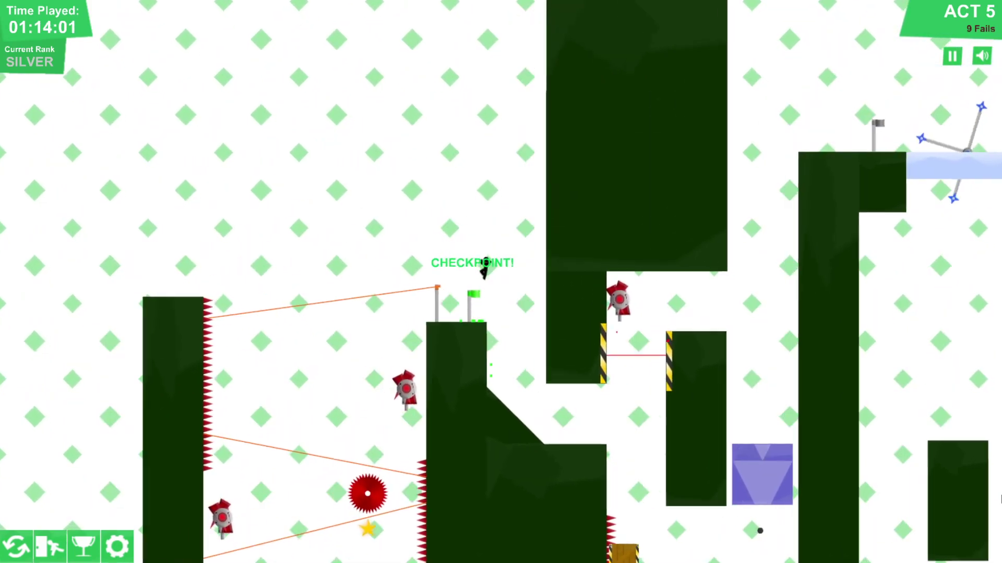
key("Left")
Ride the ziplines down past the saws onto the lower line.
key("Down")
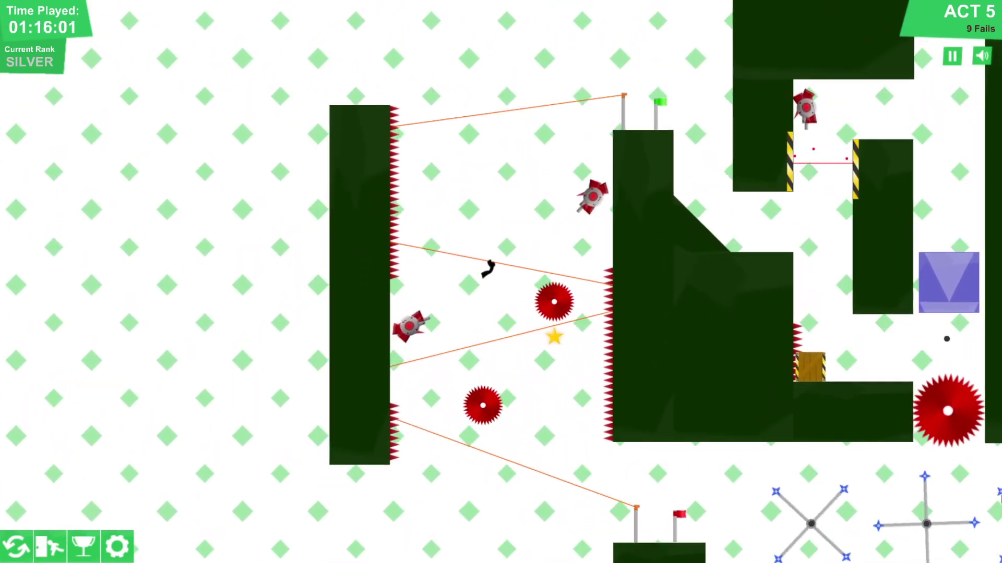
key("Up")
key("Right")
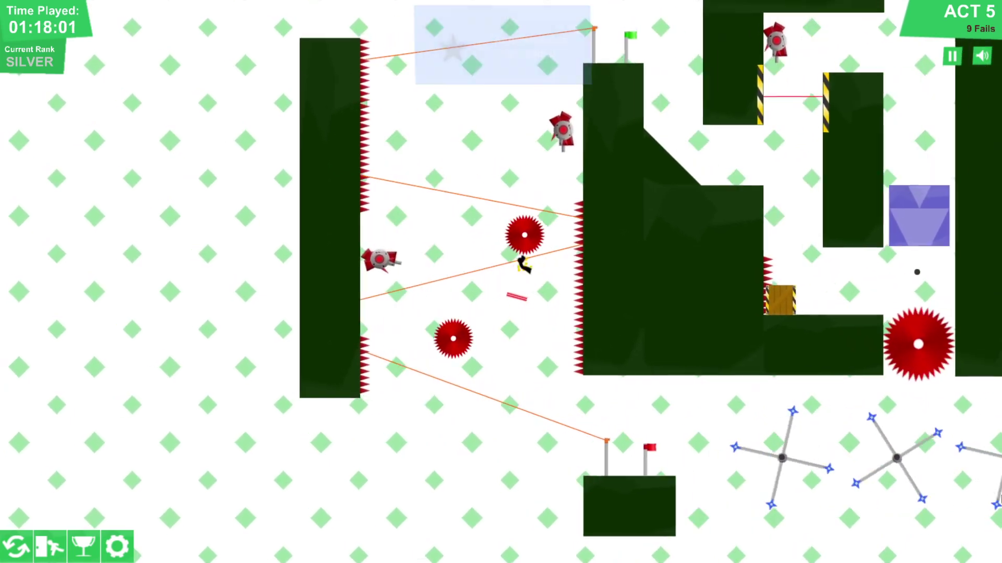
key("Left")
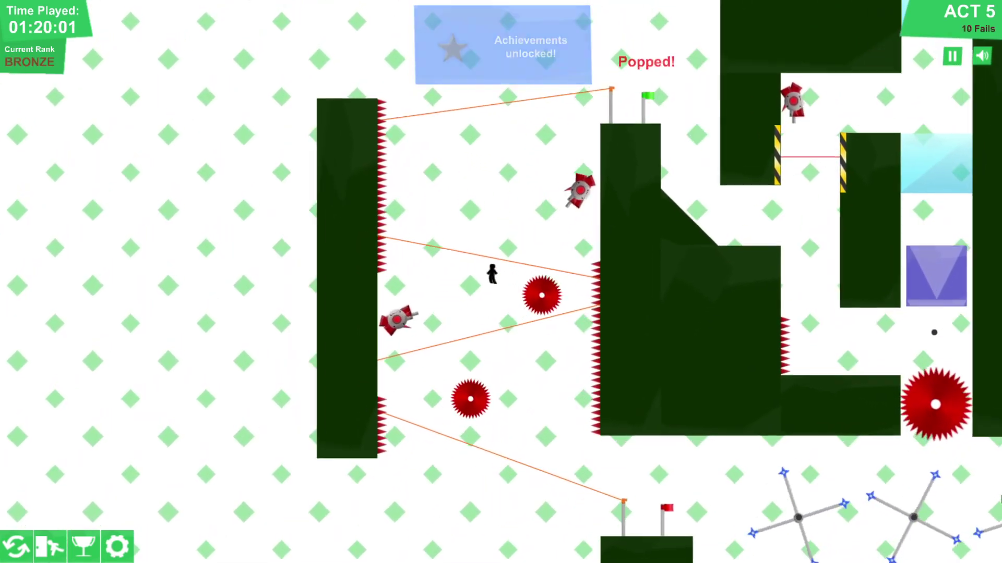
key("Down")
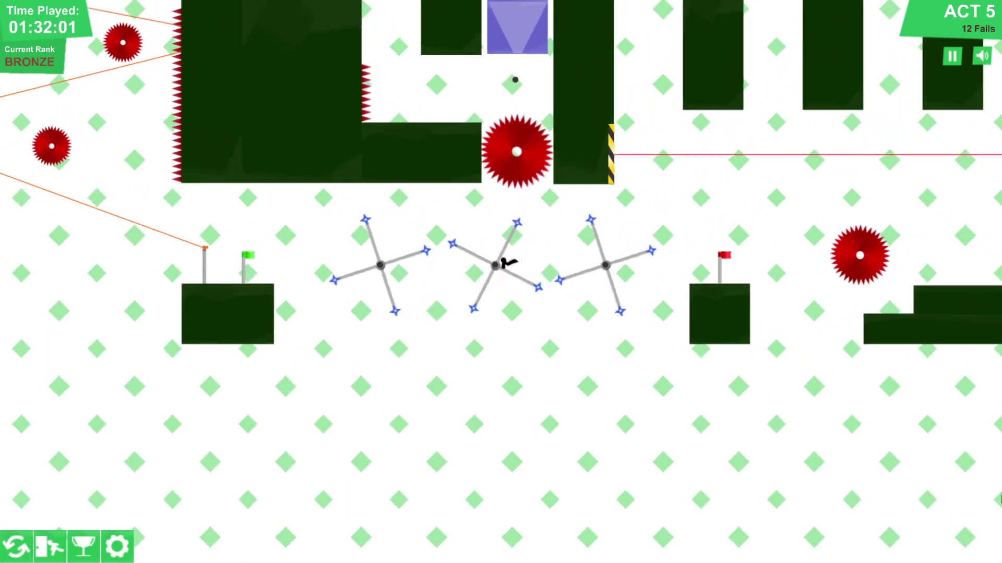
Jump across the spinners, pass the saws and climb the pillar into the exit, clearing Act 5 in 1:39.
key("space")
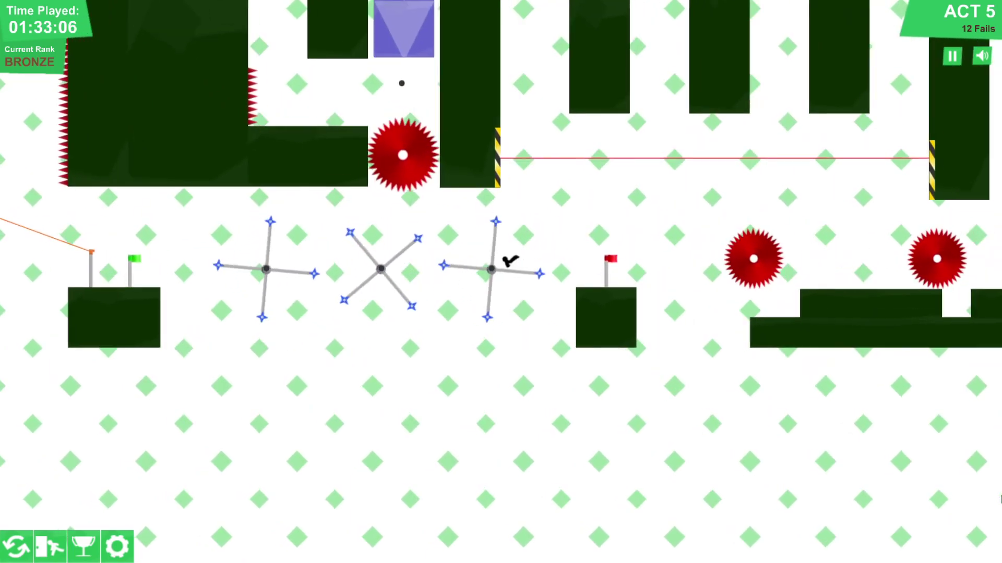
key("space")
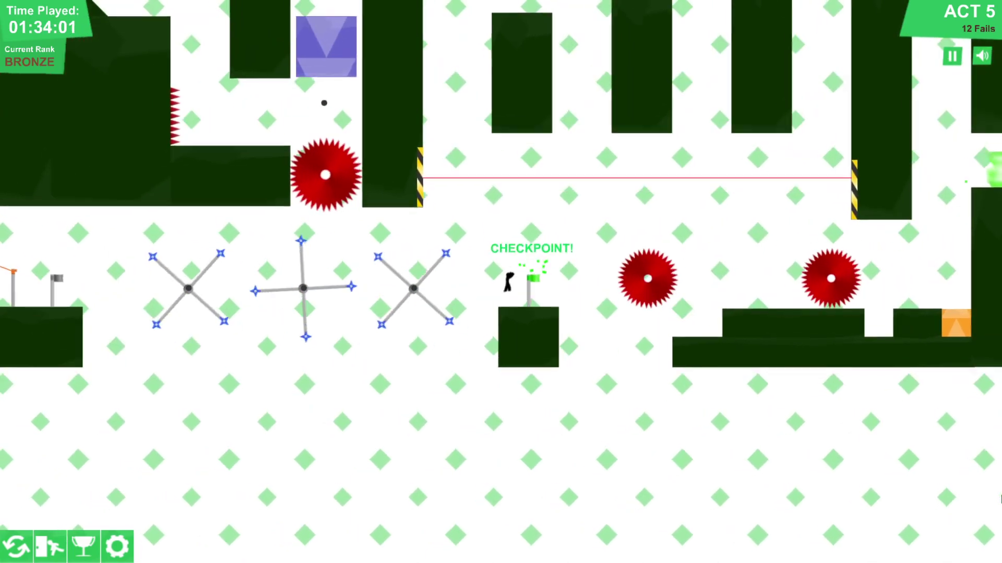
key("space")
key("Right")
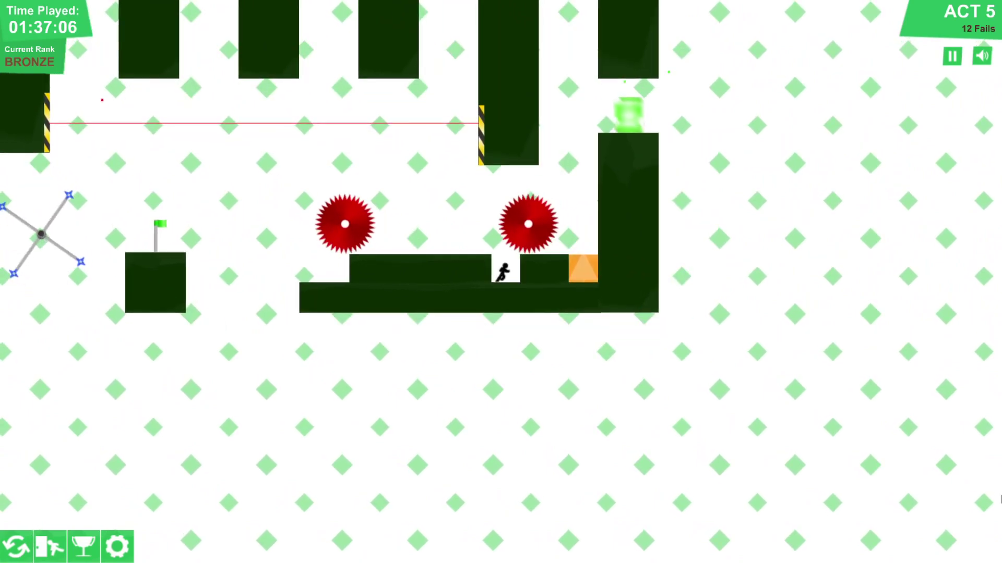
key("space")
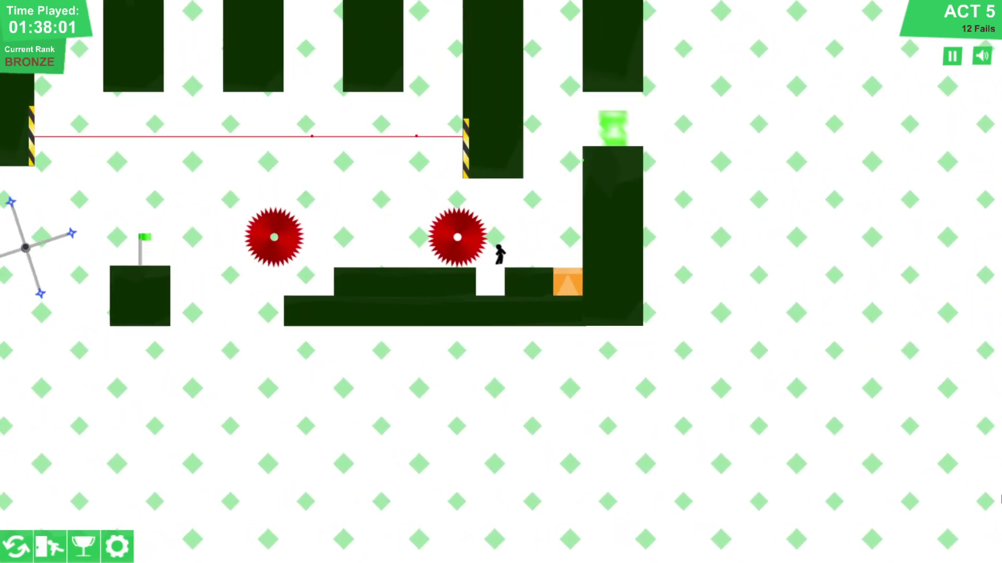
key("space")
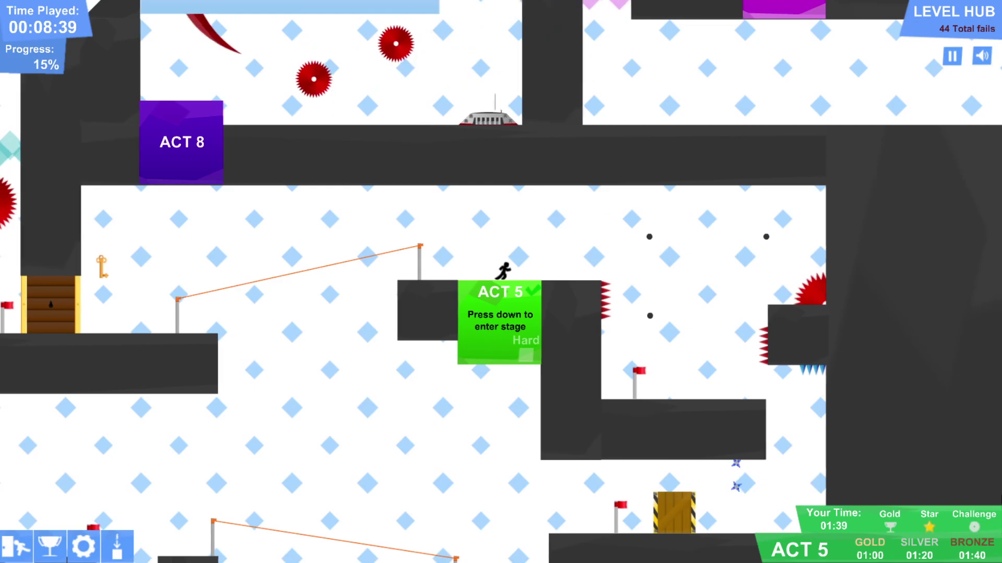
Ride the zipline left to the checkpoint flag and jump onto the block beside Act 6.
key("Left")
key("space")
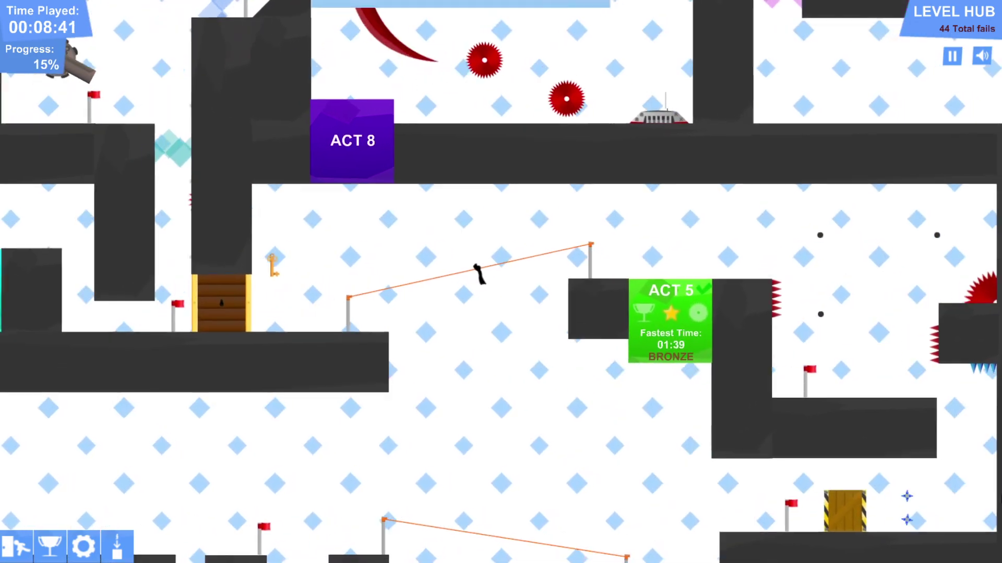
key("Left")
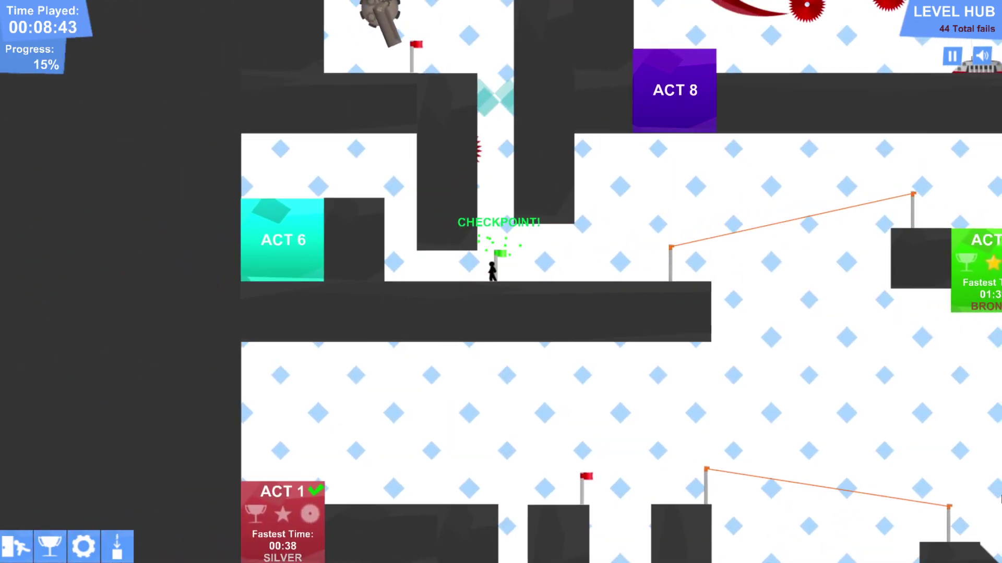
key("Left")
key("space")
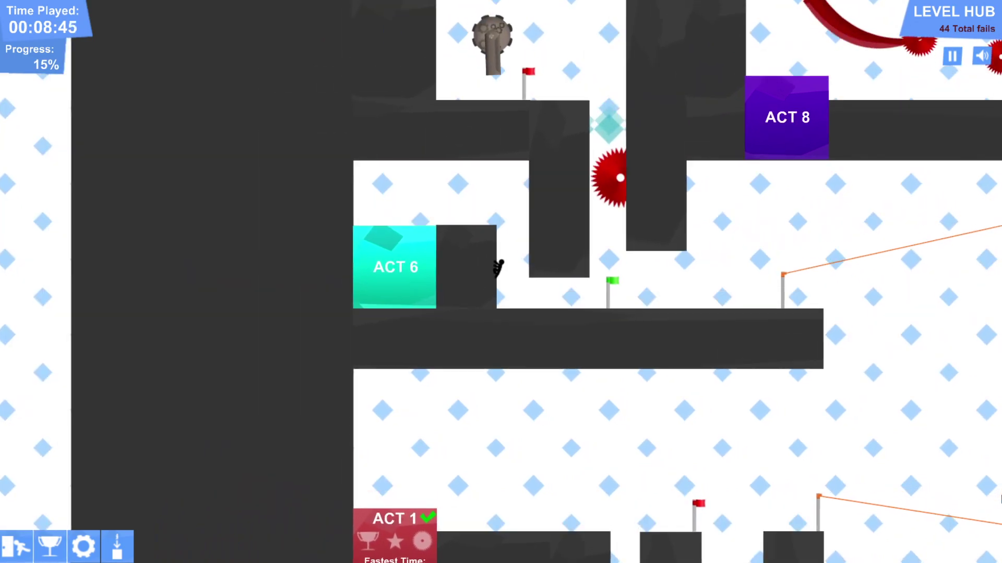
Drop to the lower floor and walk back right toward Act 5.
key("Right")
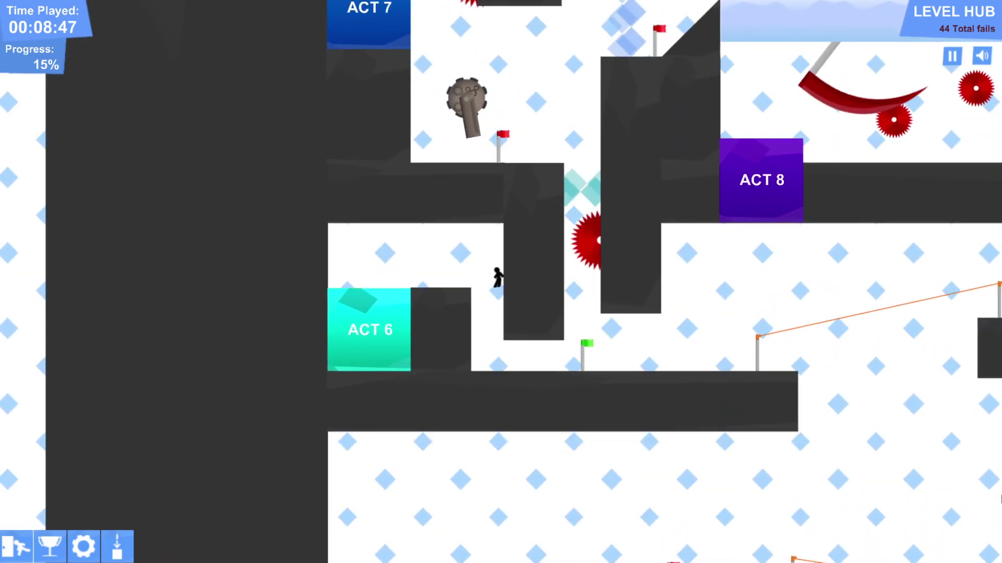
key("Right")
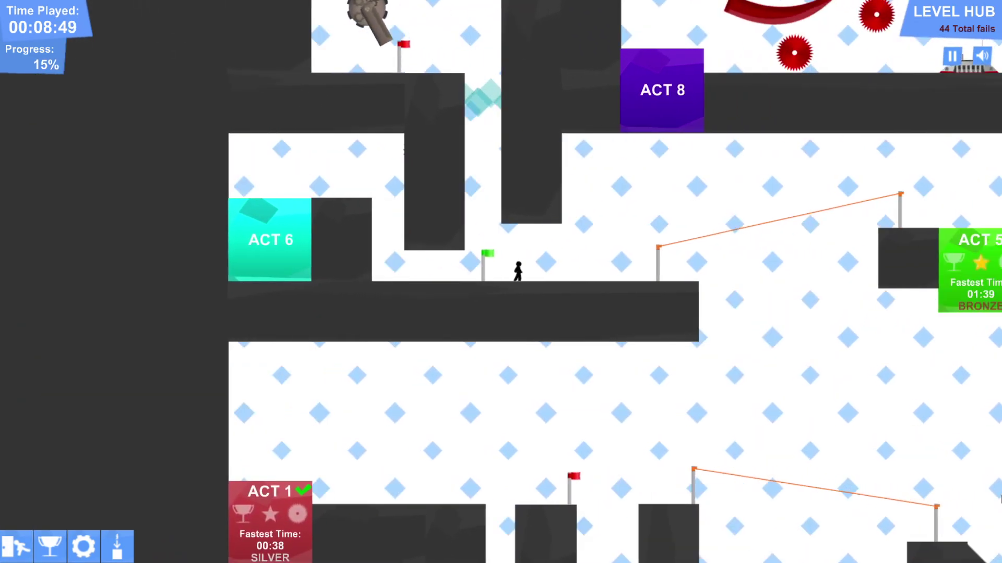
key("Right")
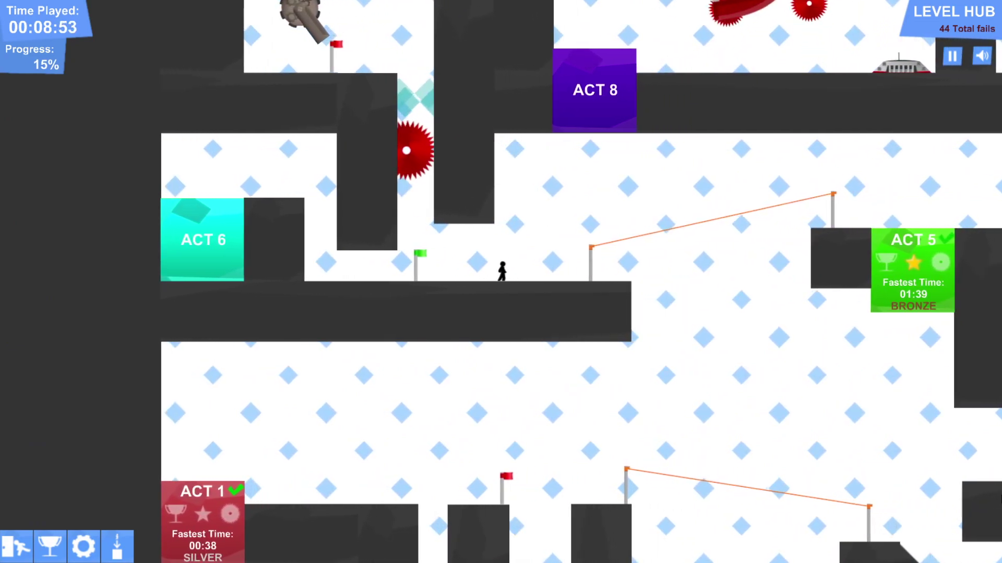
key("Right")
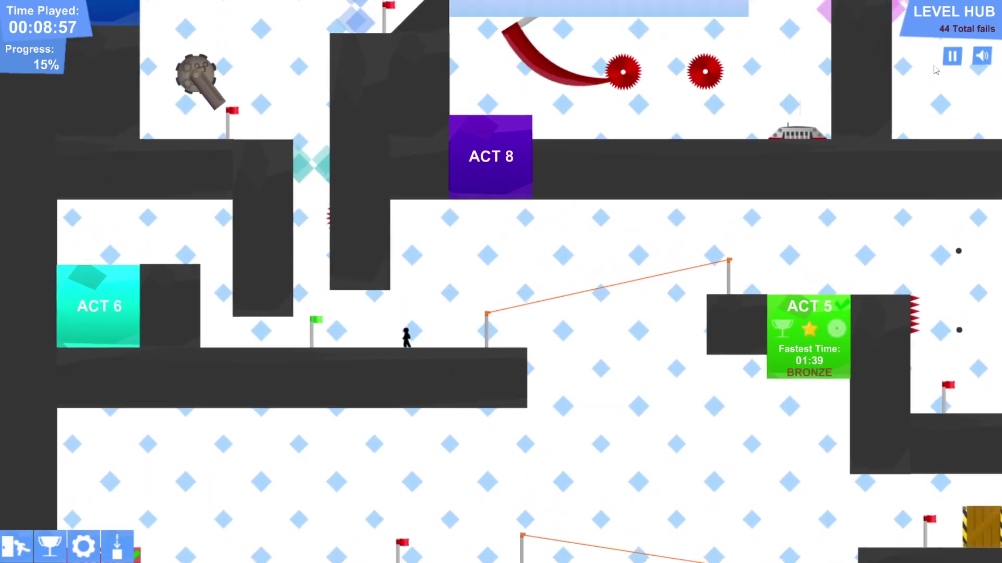
Pause the game, dismiss the Game Paused notice, and quit via the bottom-left Main Menu button.
left_click(954, 59)
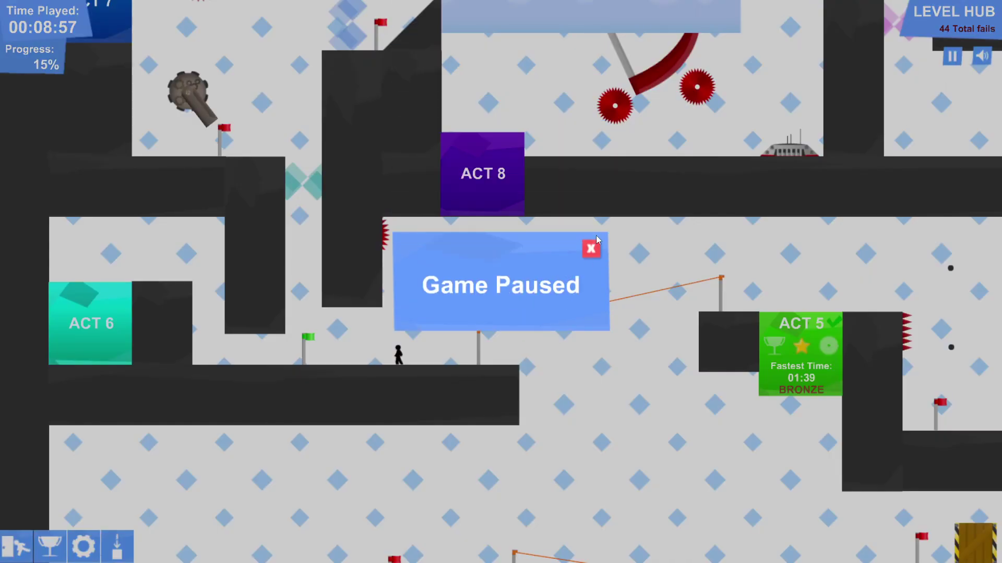
left_click(592, 249)
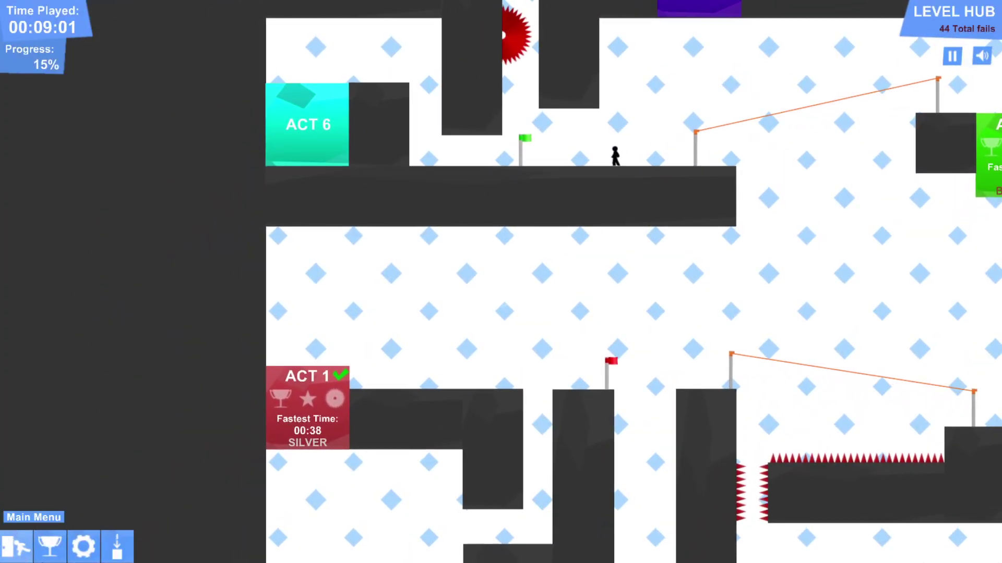
left_click(16, 534)
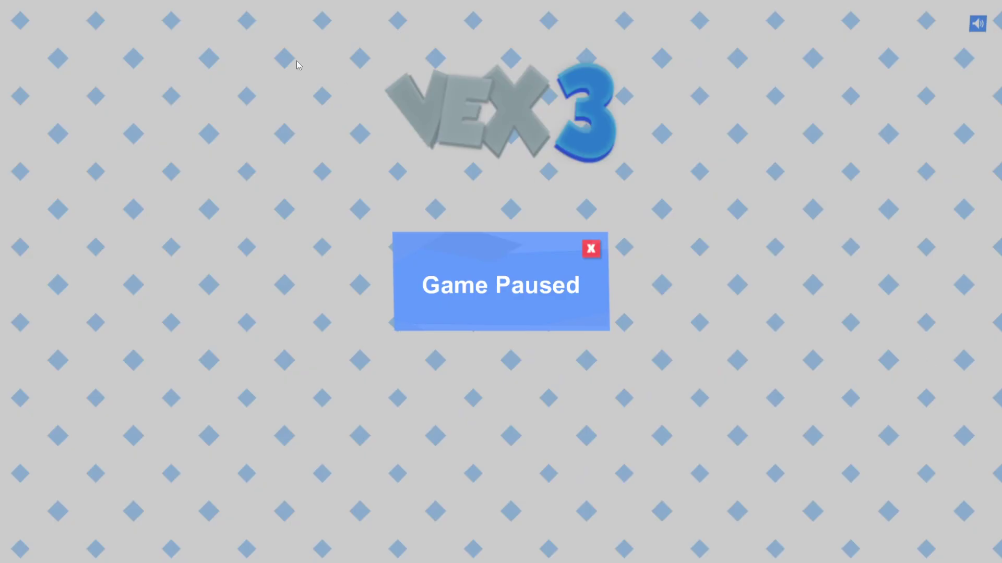